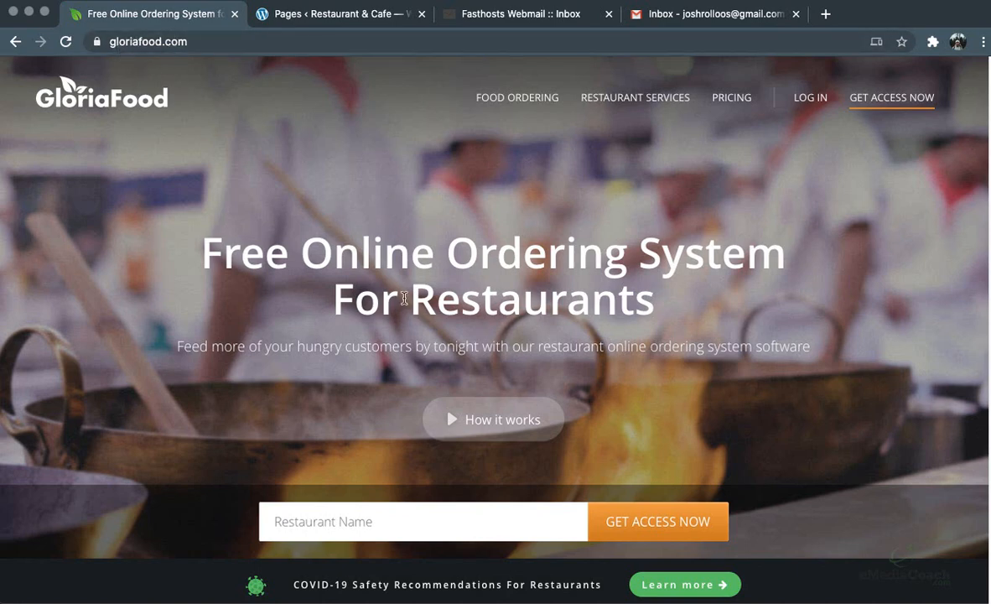
Enter 'Josh's Pizza' as the restaurant name and request access
{"action": "left_click", "coordinate": [399, 516]}
{"action": "type", "text": "Josh"}
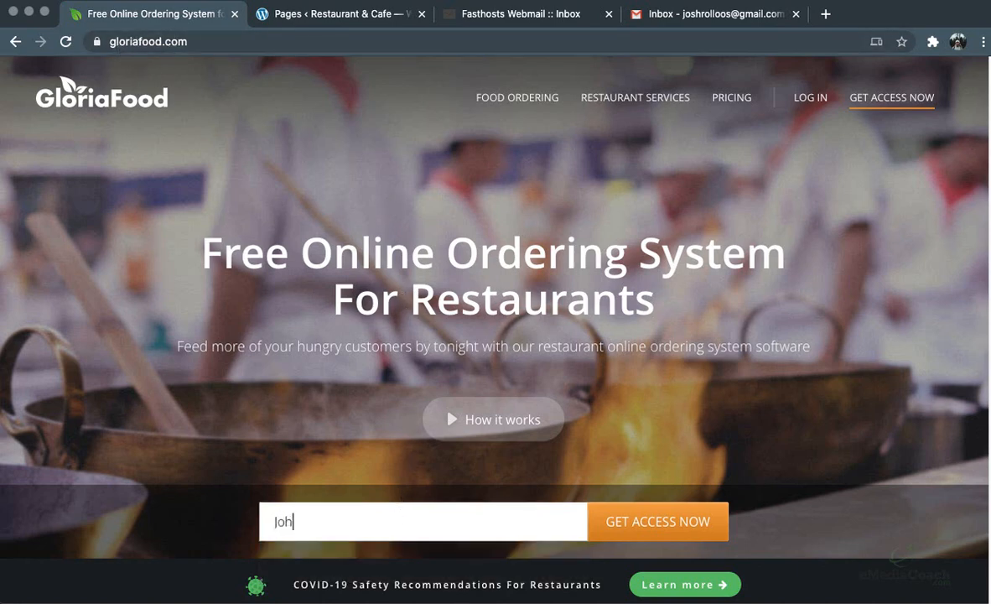
{"action": "type", "text": "'s Pizza"}
{"action": "left_click", "coordinate": [648, 526]}
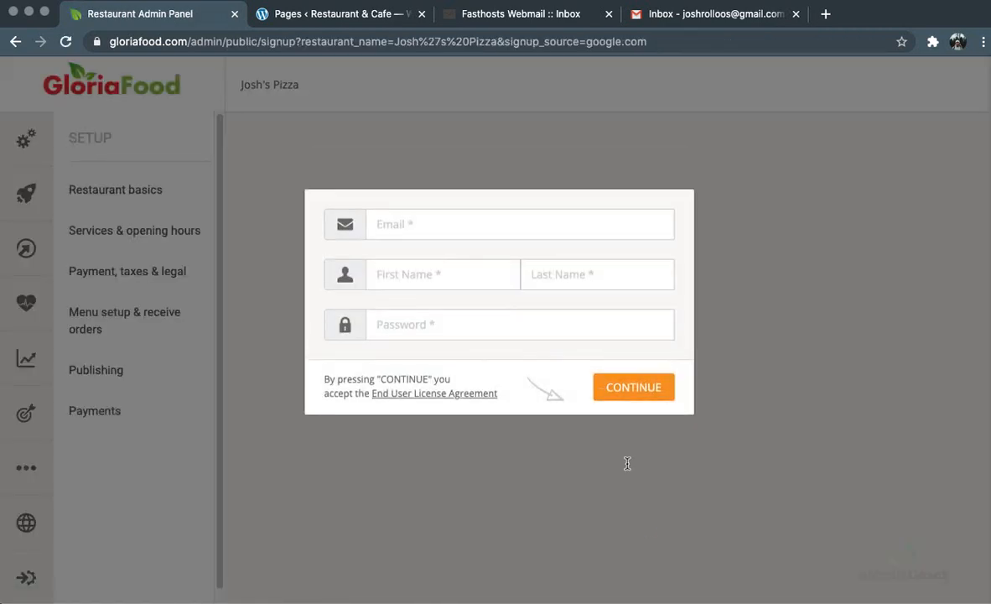
Fill in the owner's e-mail, first name, last name and account password, and submit
{"action": "left_click", "coordinate": [490, 220]}
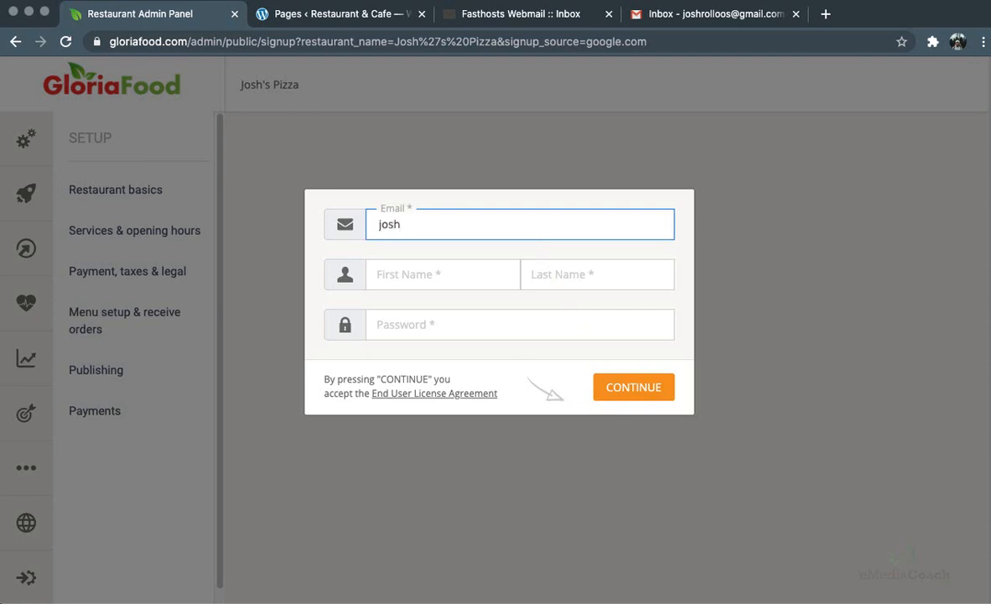
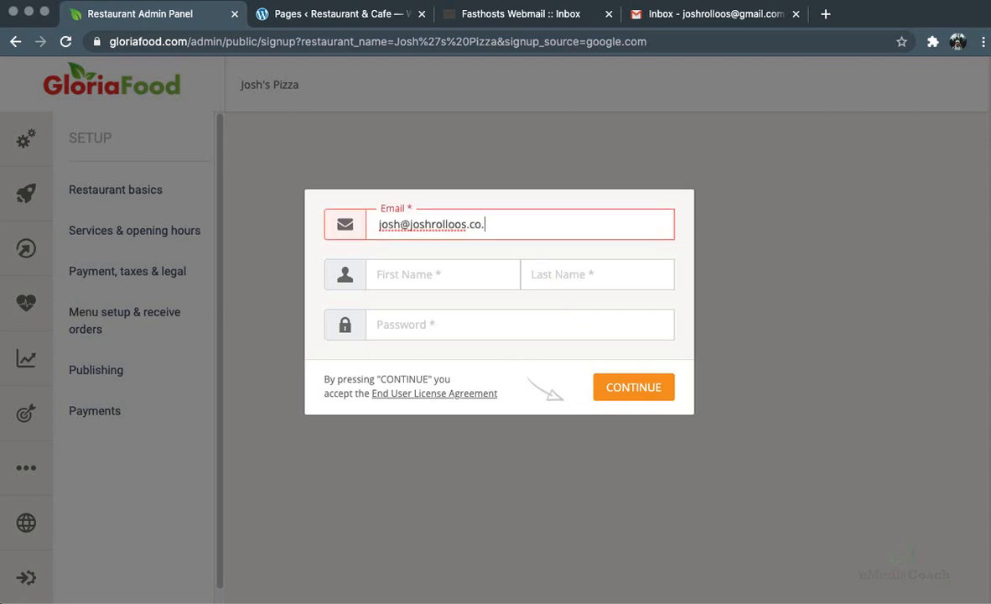
{"action": "key", "text": "Tab"}
{"action": "key", "text": "Tab"}
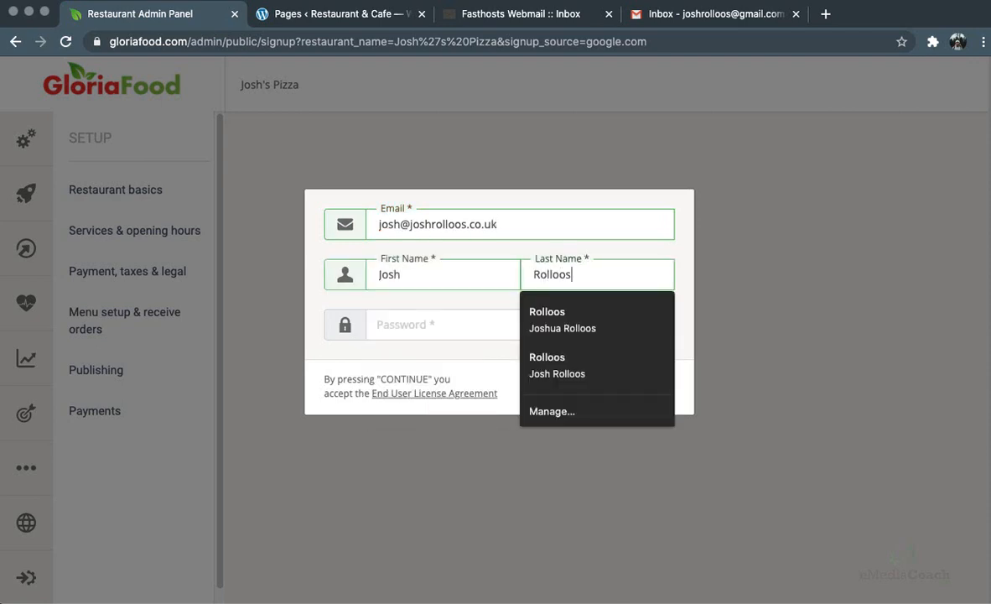
{"action": "key", "text": "Tab"}
{"action": "type", "text": "********"}
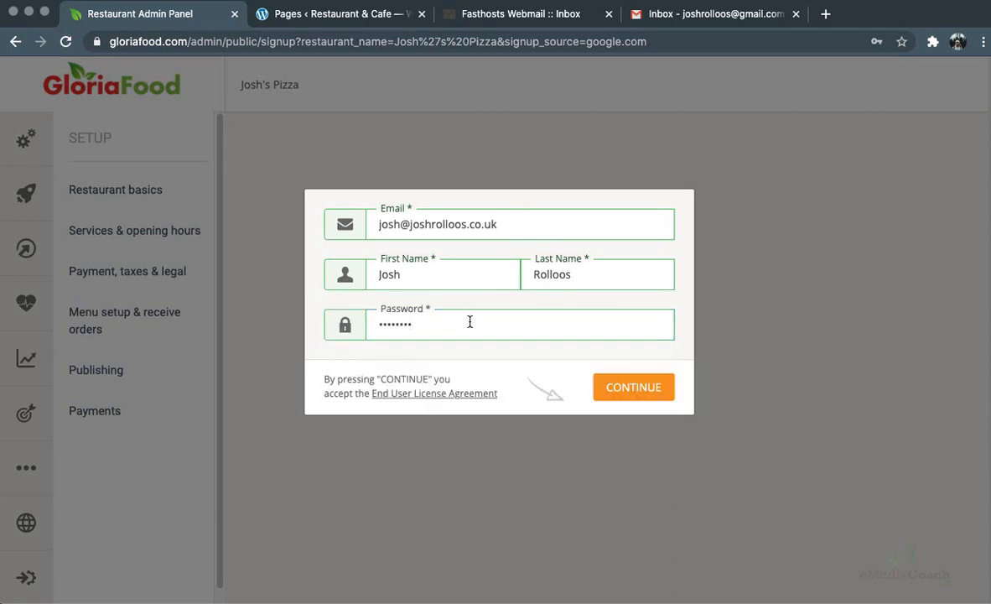
{"action": "left_click", "coordinate": [636, 395]}
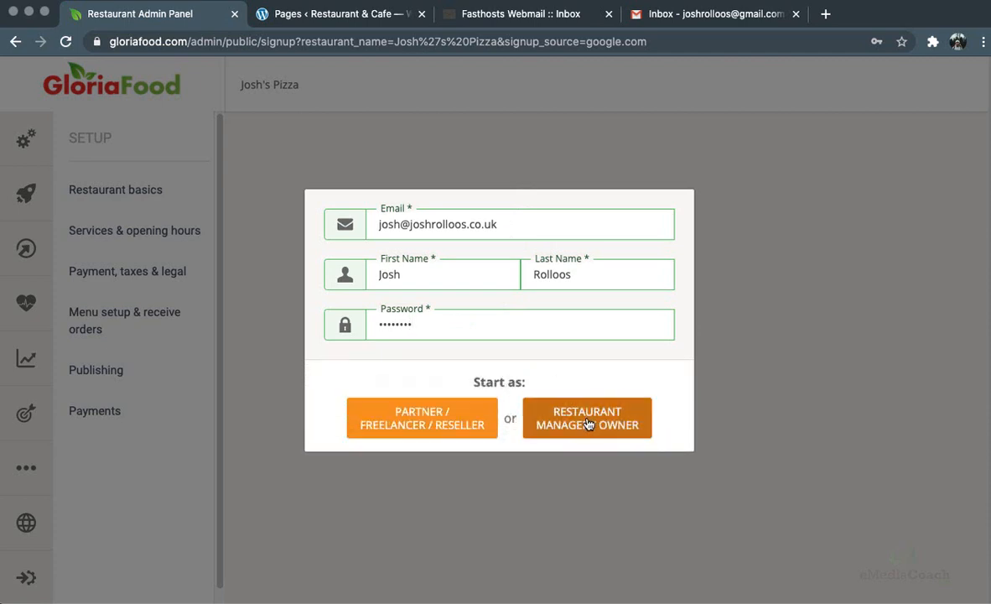
Sign up as restaurant manager/owner and enter the restaurant's phone number
{"action": "left_click", "coordinate": [611, 427]}
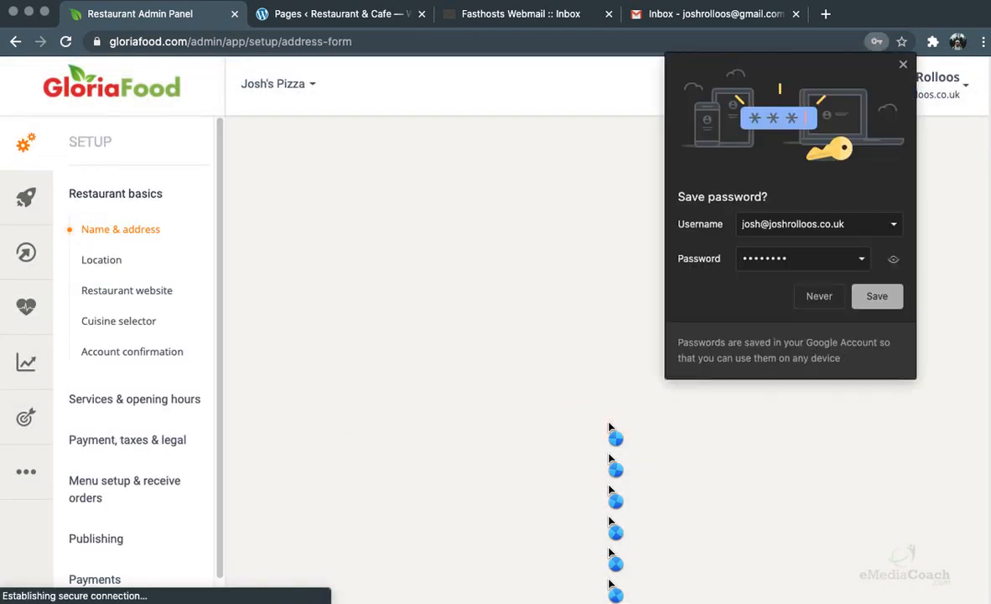
{"action": "left_click", "coordinate": [903, 65]}
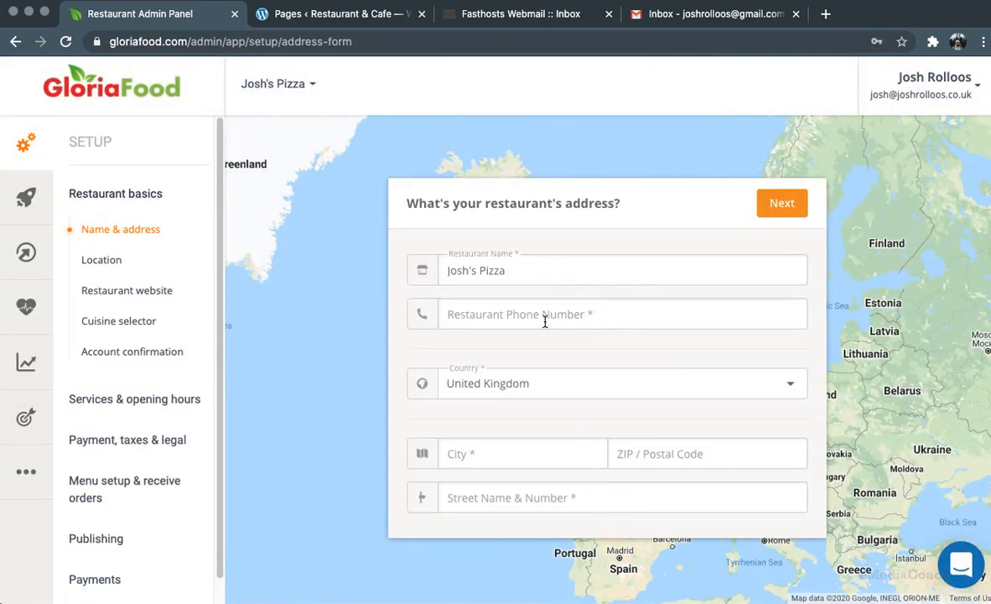
{"action": "left_click", "coordinate": [545, 312]}
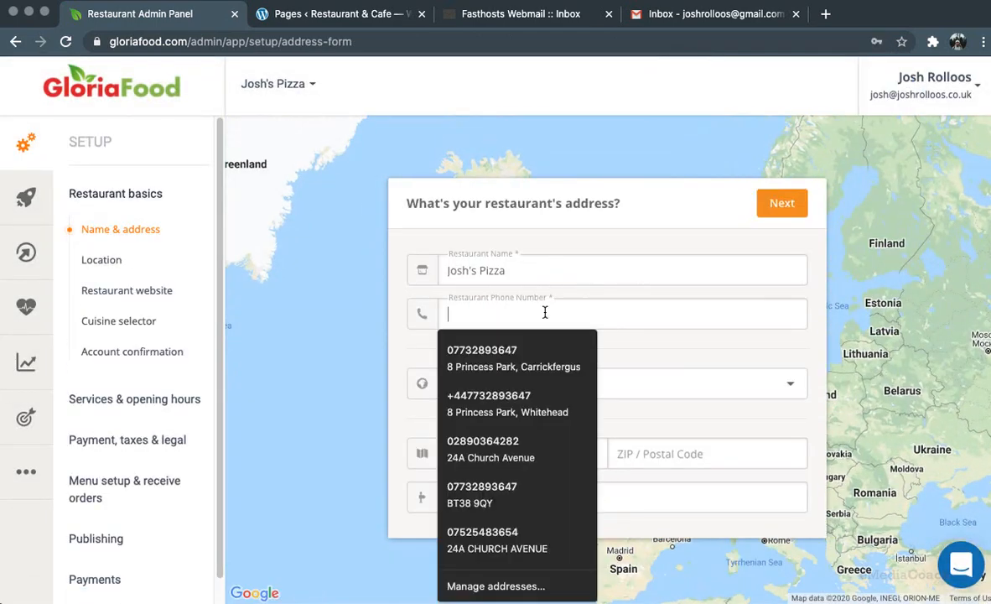
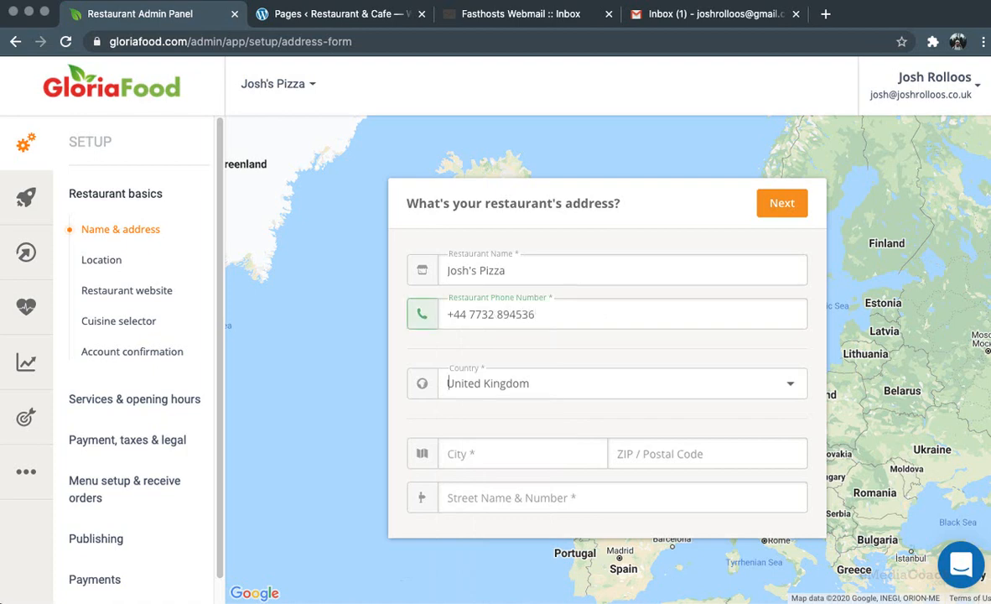
Enter the address as Belfast, postcode BT1, High street, and confirm it
{"action": "left_click", "coordinate": [516, 444]}
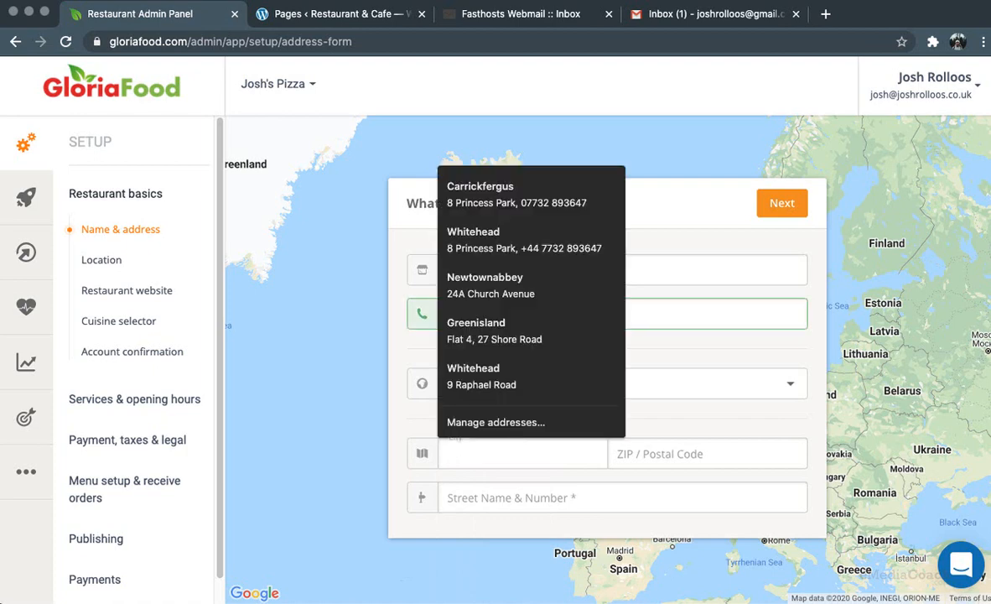
{"action": "type", "text": "Belfast"}
{"action": "key", "text": "Tab"}
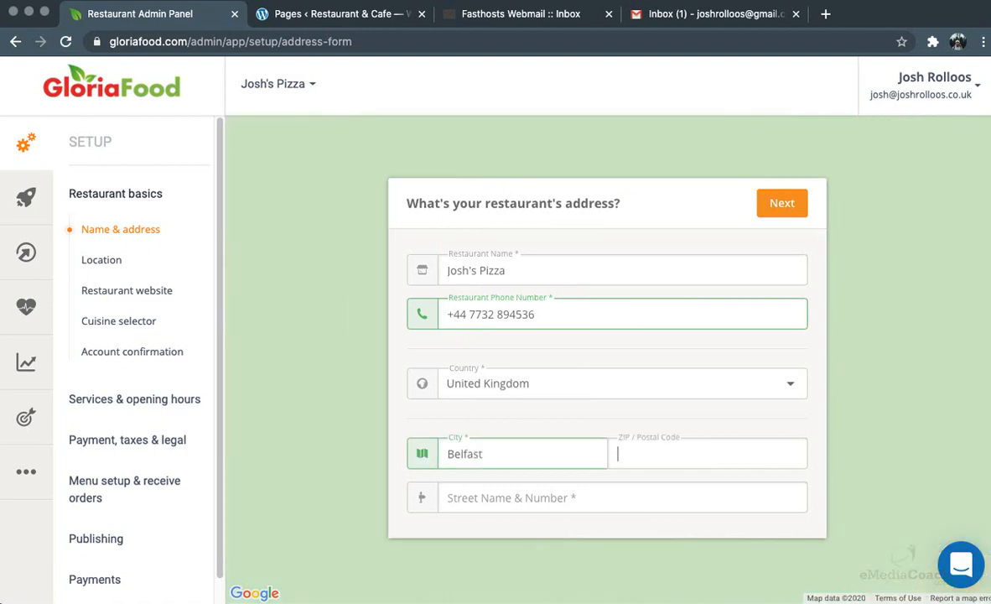
{"action": "type", "text": "BT1"}
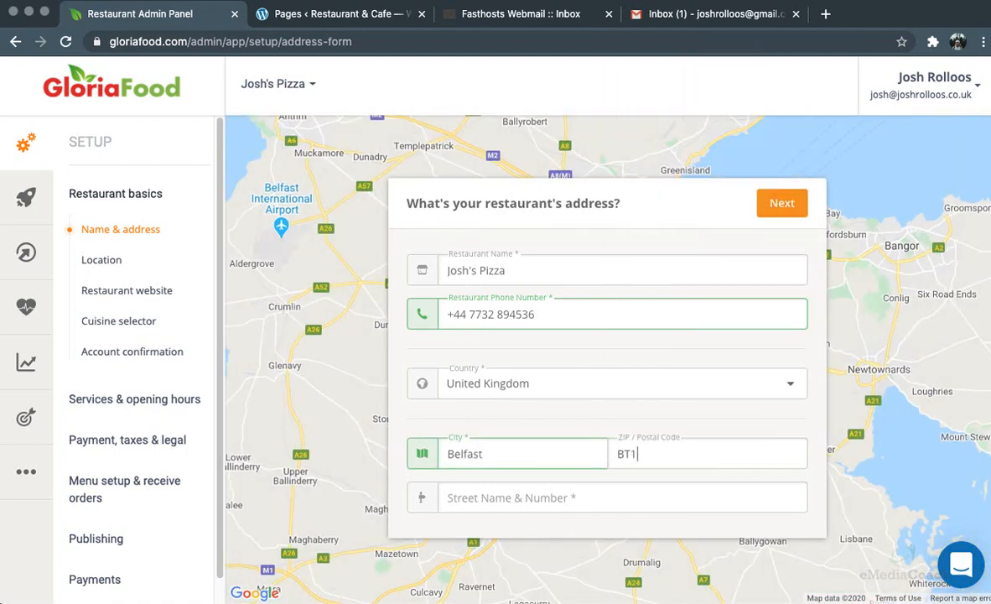
{"action": "left_click", "coordinate": [503, 497]}
{"action": "type", "text": "High street"}
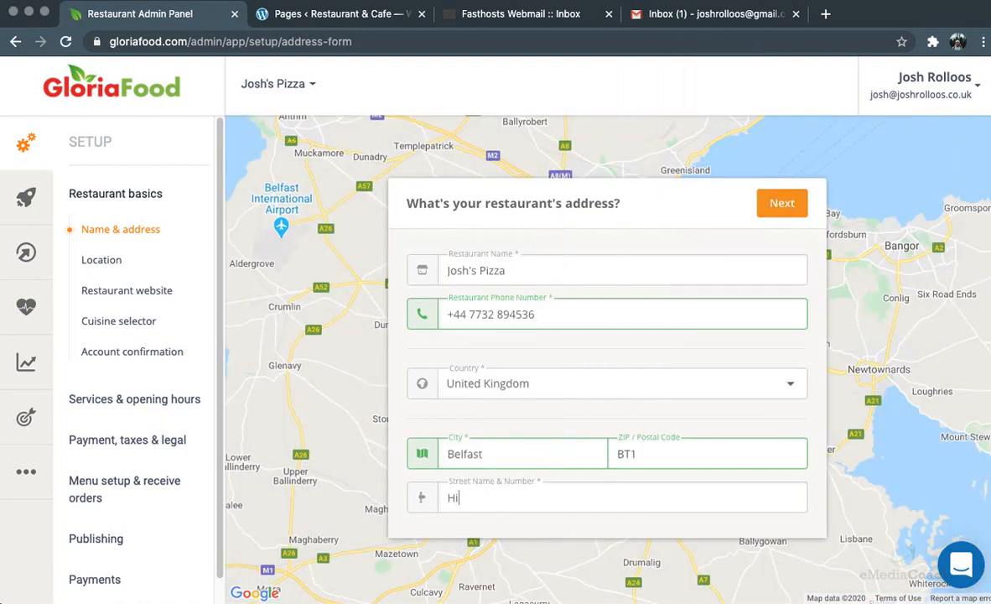
{"action": "left_click", "coordinate": [783, 205]}
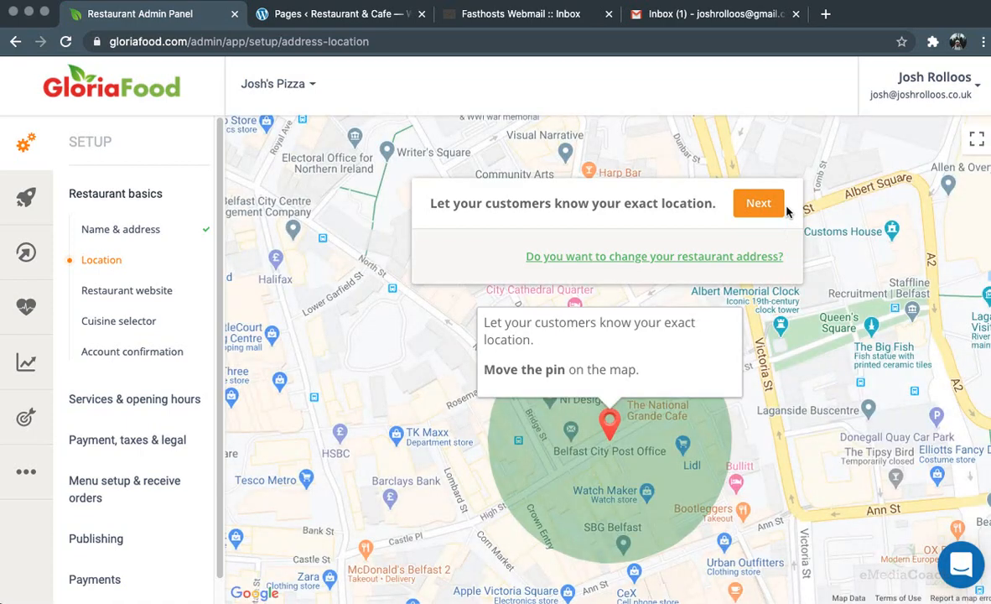
Zoom into the map, drag the pin onto High St in Belfast, and confirm
{"action": "mouse_move", "coordinate": [611, 423]}
{"action": "left_mouse_down"}
{"action": "mouse_move", "coordinate": [633, 415]}
{"action": "mouse_move", "coordinate": [618, 418]}
{"action": "left_mouse_up"}
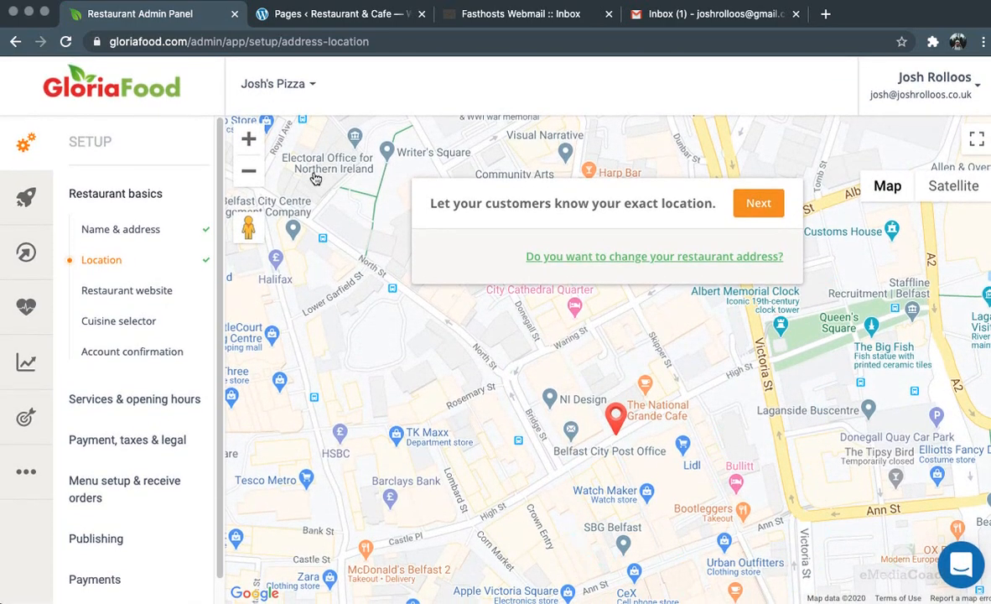
{"action": "double_click", "coordinate": [245, 139]}
{"action": "left_click_drag", "start_coordinate": [610, 488], "coordinate": [589, 286]}
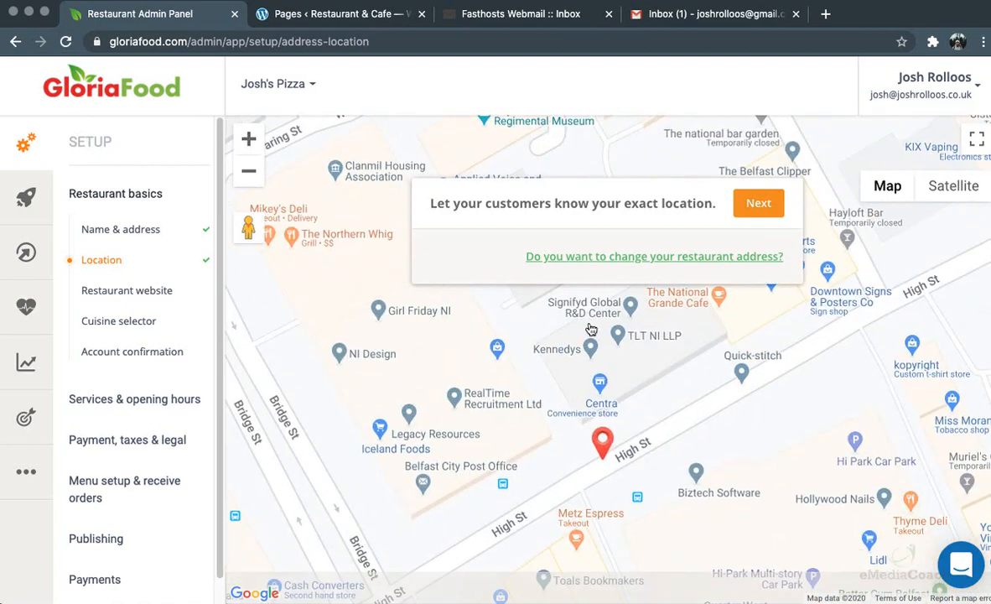
{"action": "left_click_drag", "start_coordinate": [597, 453], "coordinate": [442, 501]}
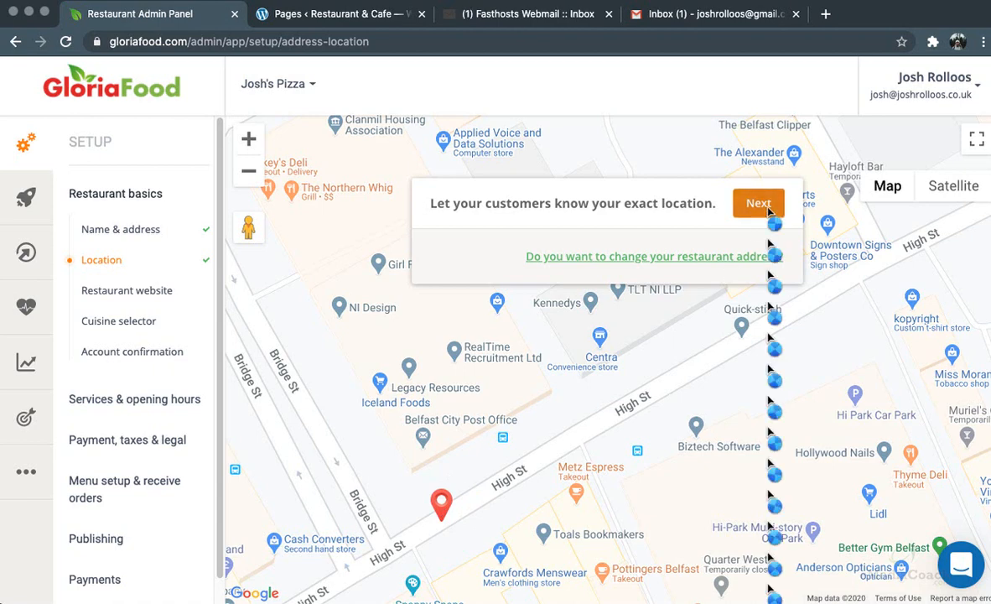
{"action": "left_click", "coordinate": [766, 212]}
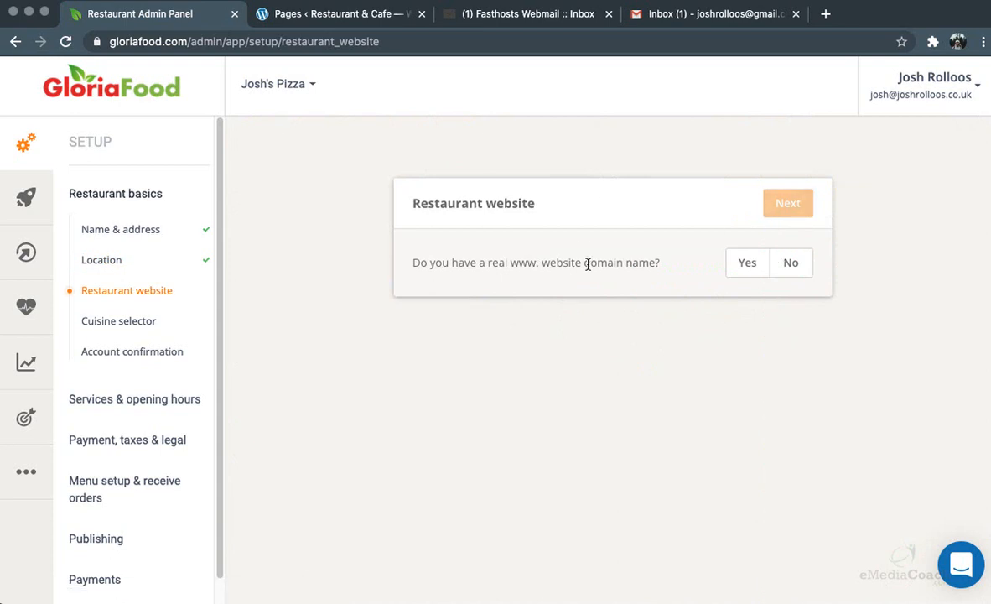
Set the restaurant's own website domain to emediacoachweb.com, copied from the WordPress site
{"action": "left_click", "coordinate": [747, 263]}
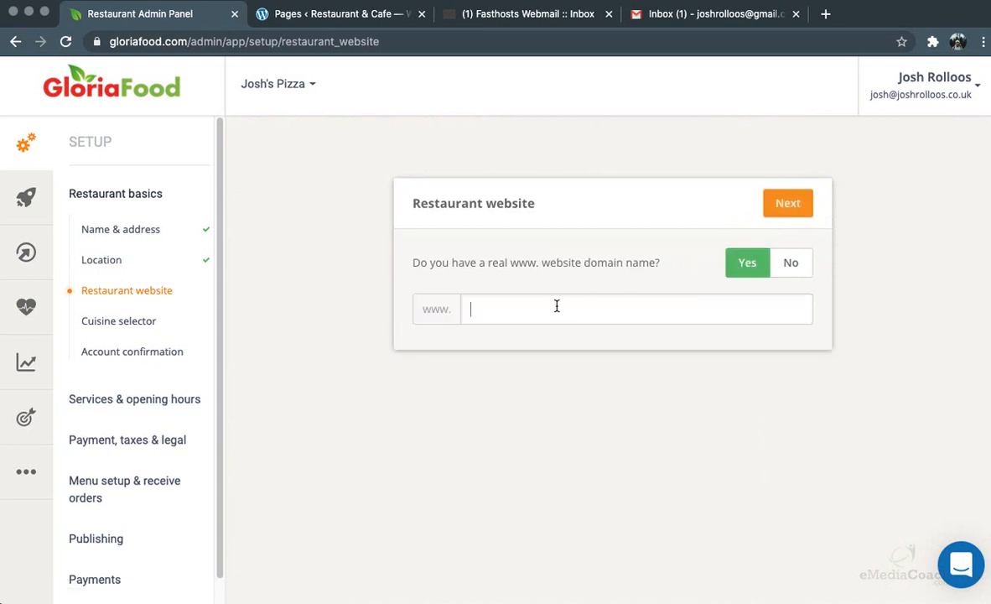
{"action": "left_click", "coordinate": [335, 14]}
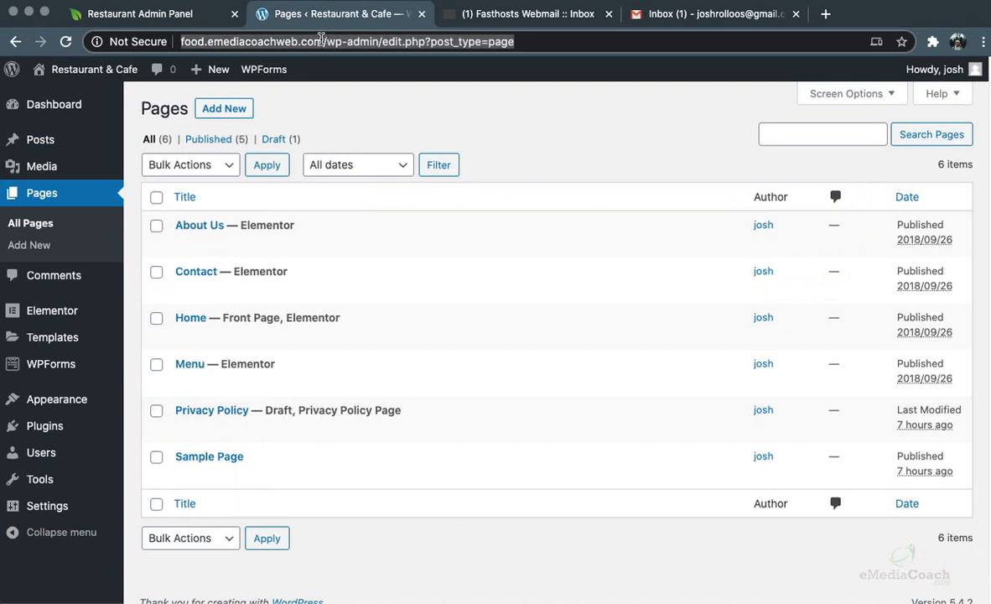
{"action": "left_click", "coordinate": [175, 16]}
{"action": "type", "text": "food.emediacoachweb.com/wp-admin/edit.phpposttypepag"}
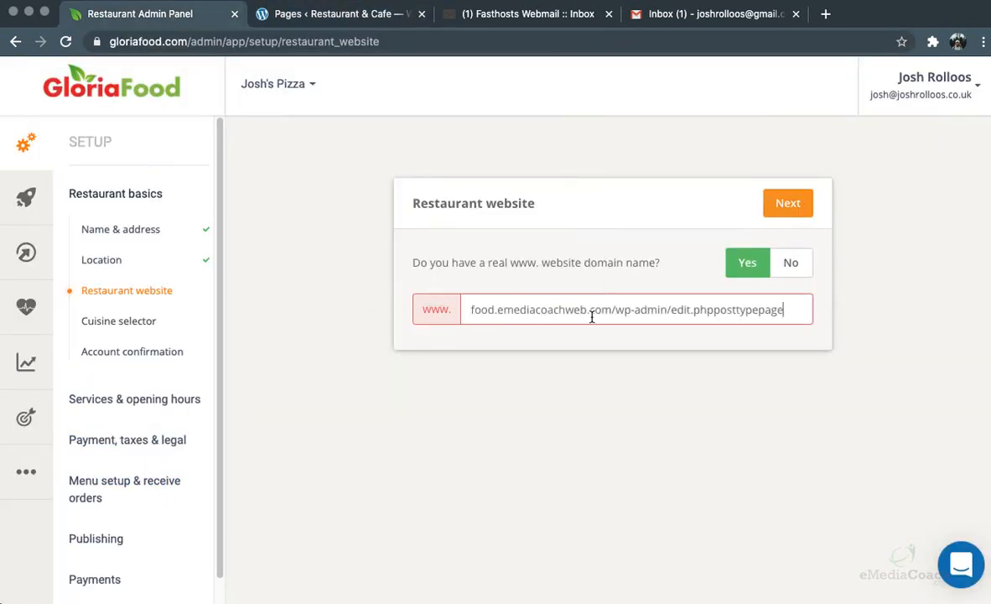
{"action": "key", "text": "BackSpace"}
{"action": "key", "text": "BackSpace"}
{"action": "key", "text": "BackSpace"}
{"action": "key", "text": "BackSpace"}
{"action": "key", "text": "BackSpace"}
{"action": "key", "text": "BackSpace"}
{"action": "key", "text": "BackSpace"}
{"action": "key", "text": "BackSpace"}
{"action": "key", "text": "BackSpace"}
{"action": "key", "text": "BackSpace"}
{"action": "key", "text": "BackSpace"}
{"action": "key", "text": "BackSpace"}
{"action": "key", "text": "BackSpace"}
{"action": "key", "text": "BackSpace"}
{"action": "key", "text": "BackSpace"}
{"action": "key", "text": "BackSpace"}
{"action": "key", "text": "BackSpace"}
{"action": "key", "text": "BackSpace"}
{"action": "key", "text": "BackSpace"}
{"action": "key", "text": "BackSpace"}
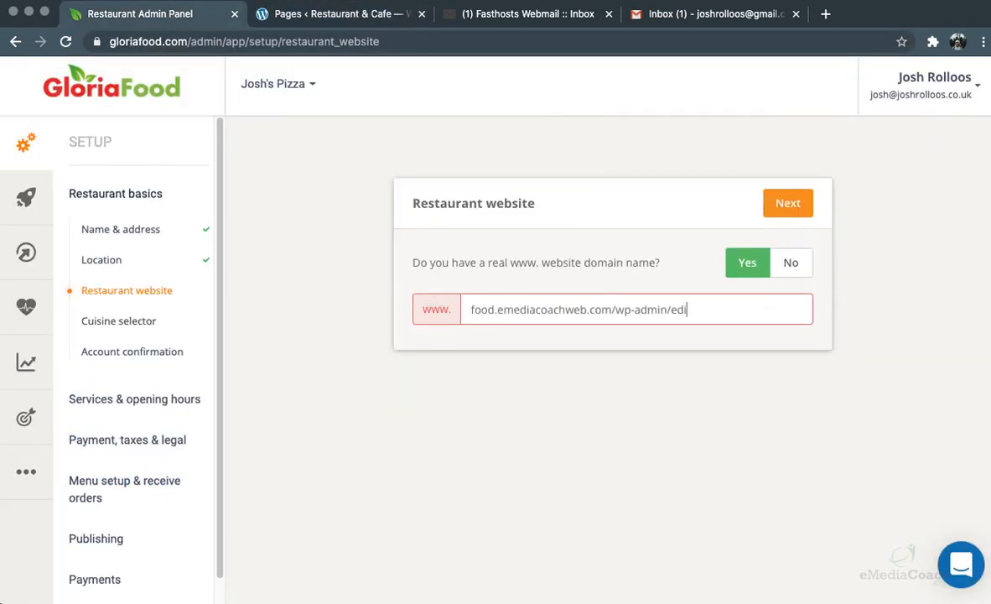
{"action": "key", "text": "BackSpace"}
{"action": "key", "text": "BackSpace"}
{"action": "key", "text": "BackSpace"}
{"action": "key", "text": "BackSpace"}
{"action": "key", "text": "BackSpace"}
{"action": "key", "text": "BackSpace"}
{"action": "key", "text": "BackSpace"}
{"action": "key", "text": "BackSpace"}
{"action": "left_click_drag", "start_coordinate": [496, 310], "coordinate": [455, 310]}
{"action": "key", "text": "BackSpace"}
{"action": "left_click", "coordinate": [609, 261]}
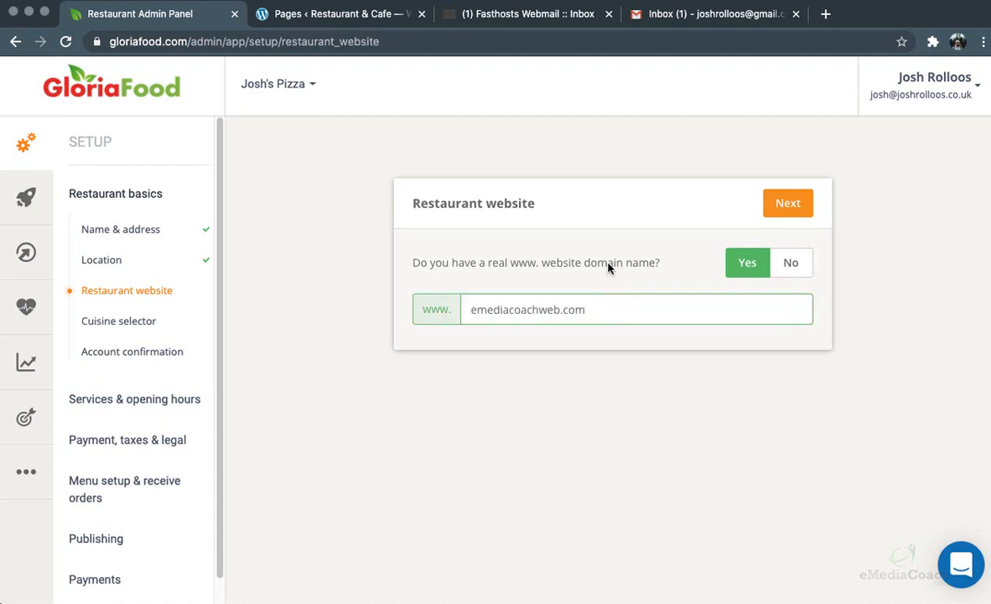
{"action": "left_click", "coordinate": [796, 211]}
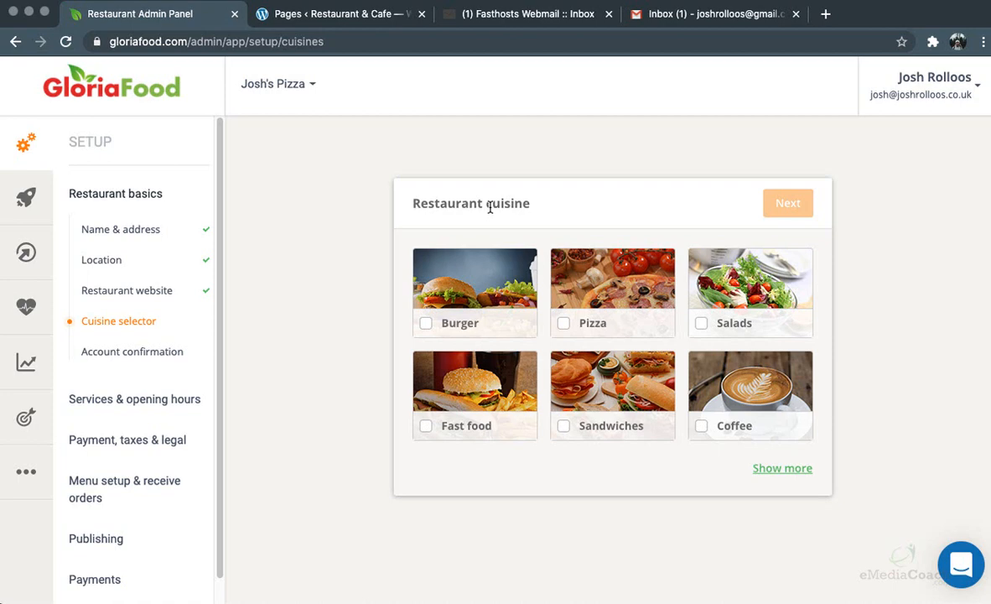
Choose Pizza as the only cuisine and continue
{"action": "left_click", "coordinate": [432, 285]}
{"action": "left_click", "coordinate": [607, 445]}
{"action": "left_click", "coordinate": [420, 476]}
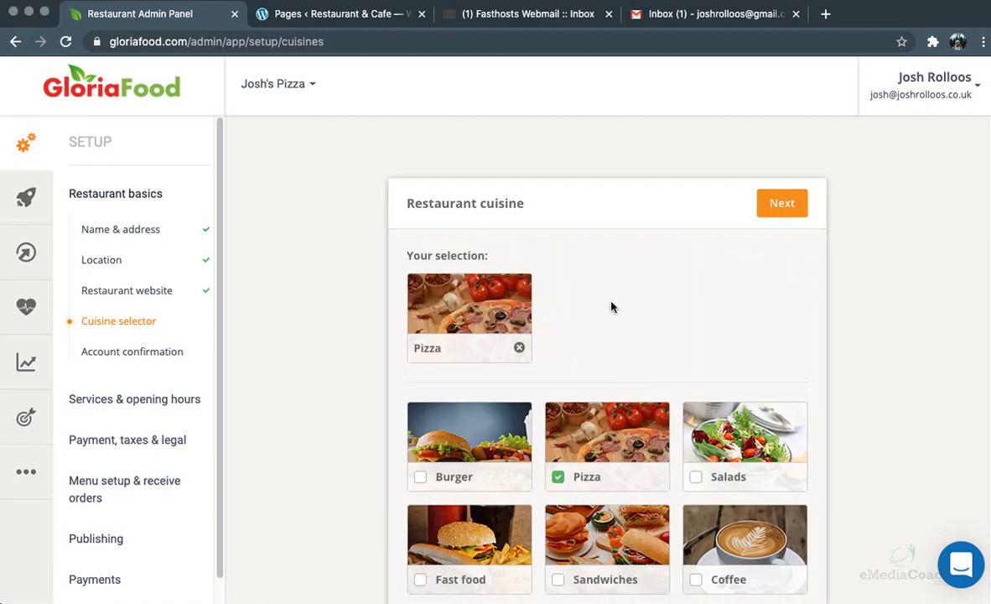
{"action": "left_click", "coordinate": [782, 207]}
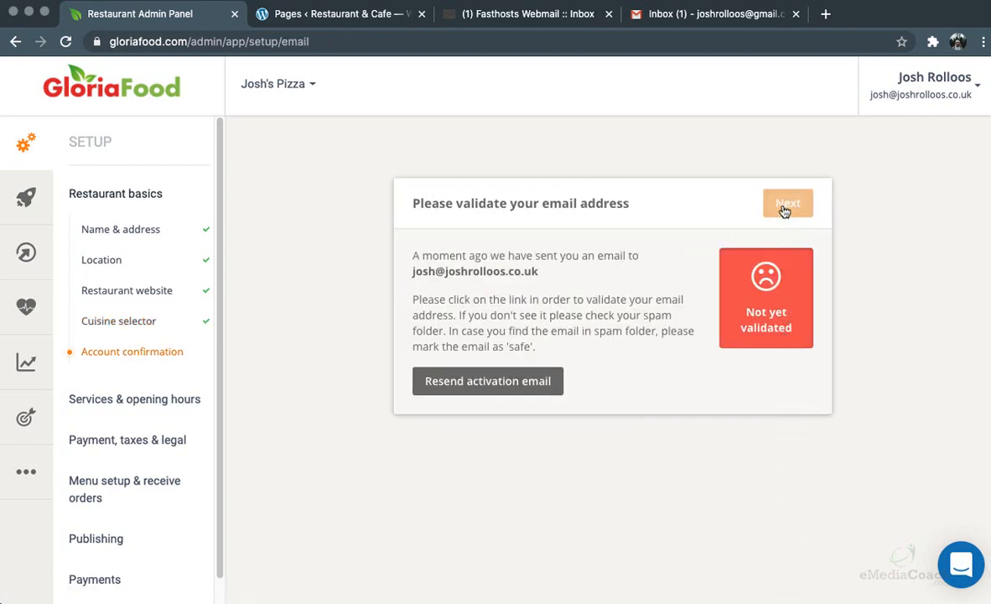
{"action": "left_click", "coordinate": [504, 17]}
Open the GloriaFood e-mail in webmail, follow its validation link, and return to setup
{"action": "double_click", "coordinate": [376, 197]}
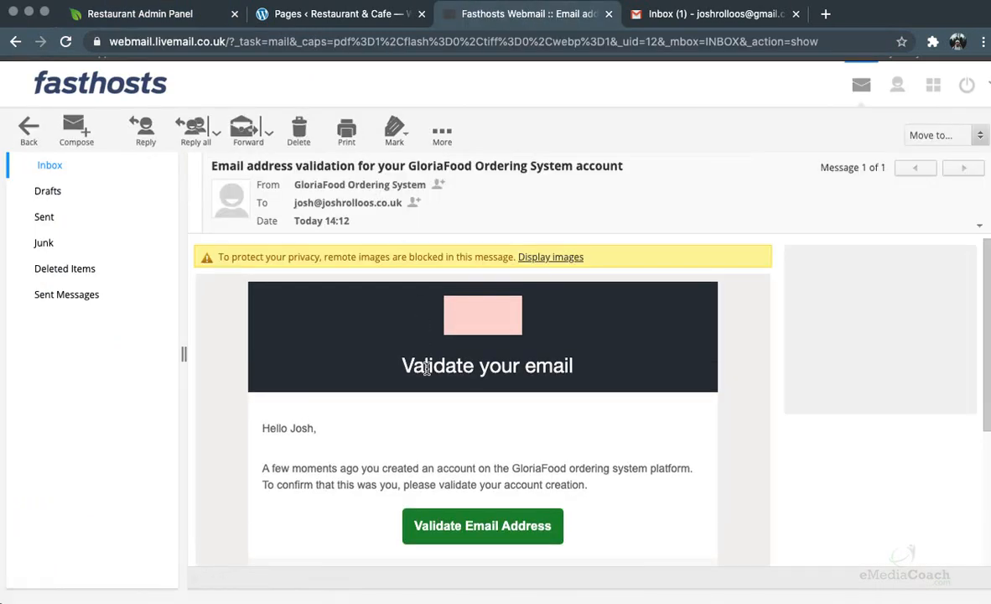
{"action": "scroll", "coordinate": [426, 370], "scroll_direction": "down", "scroll_amount": 2}
{"action": "left_click", "coordinate": [480, 466]}
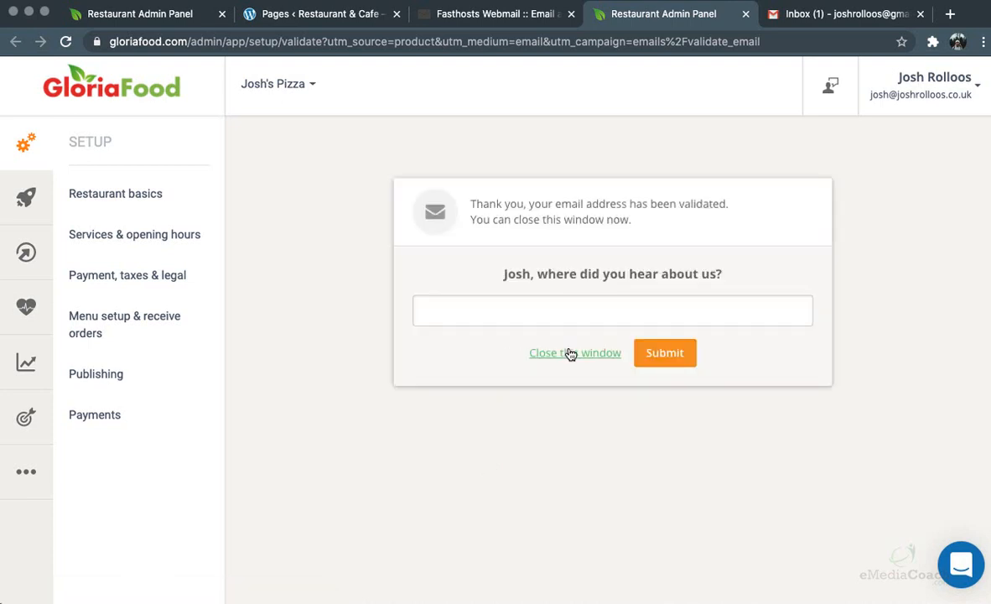
{"action": "left_click", "coordinate": [570, 353]}
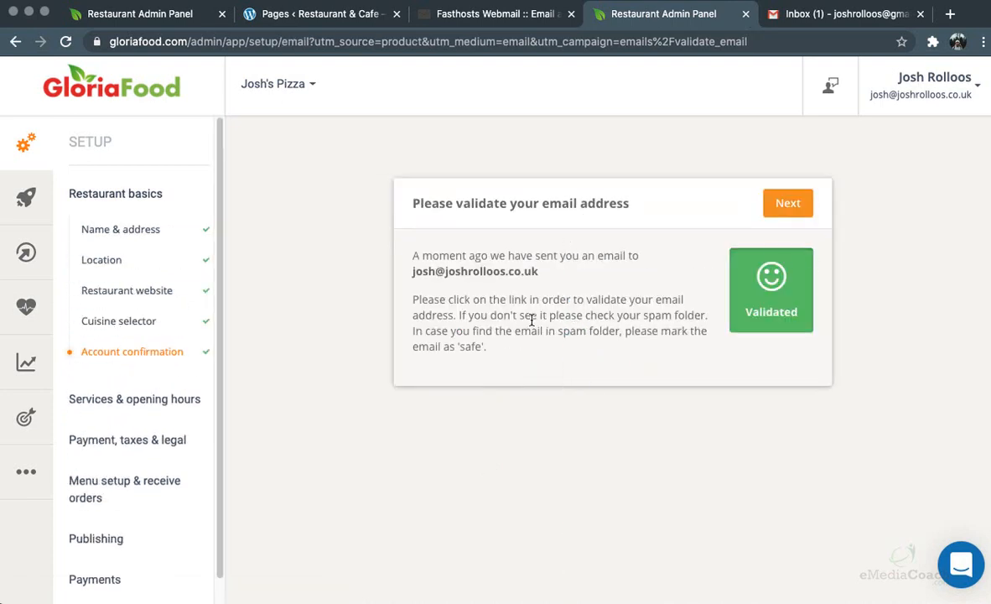
Turn on both pickup and delivery for the restaurant
{"action": "left_click", "coordinate": [787, 205]}
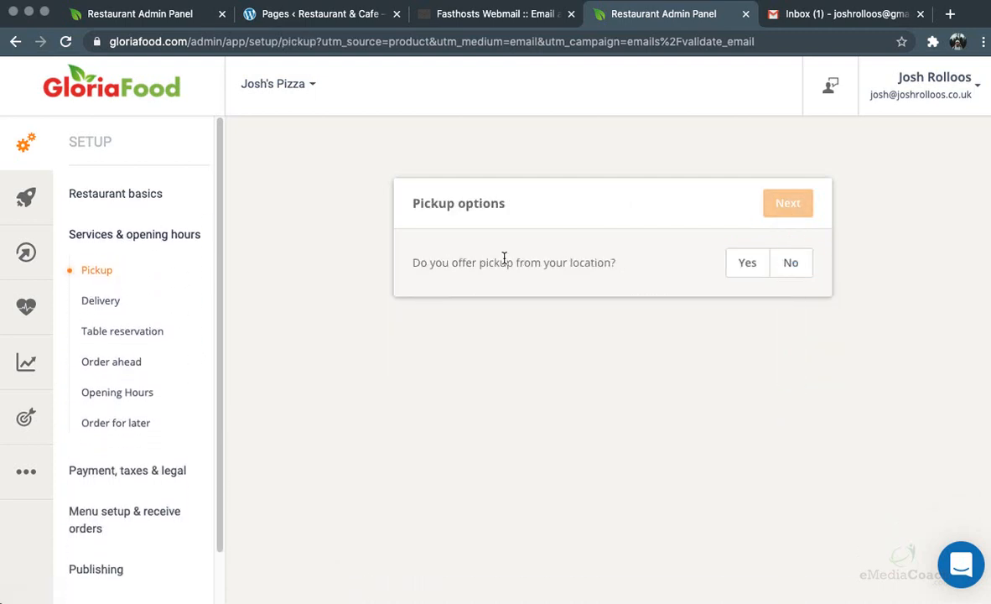
{"action": "left_click", "coordinate": [746, 264]}
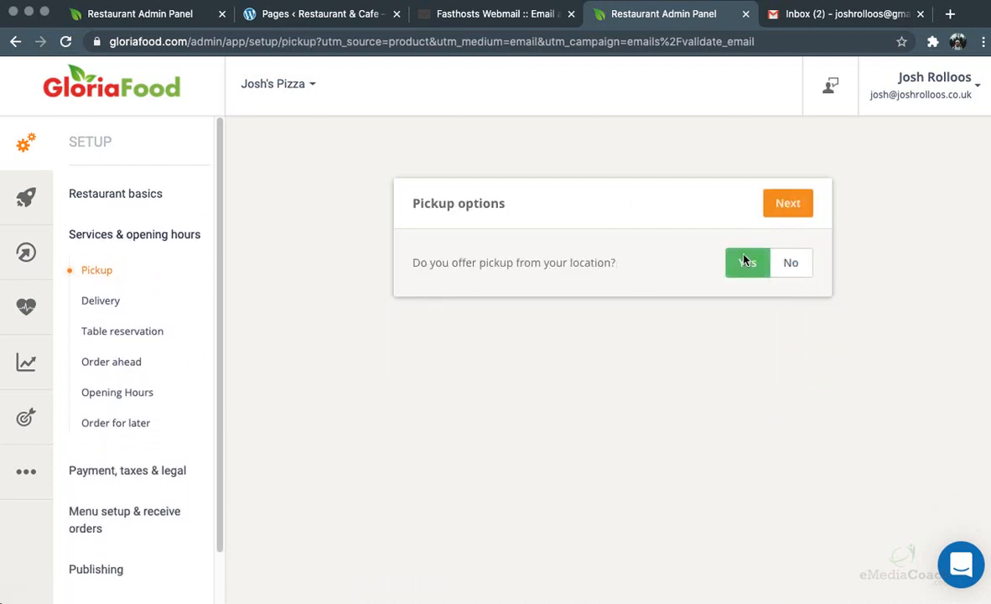
{"action": "left_click", "coordinate": [788, 203]}
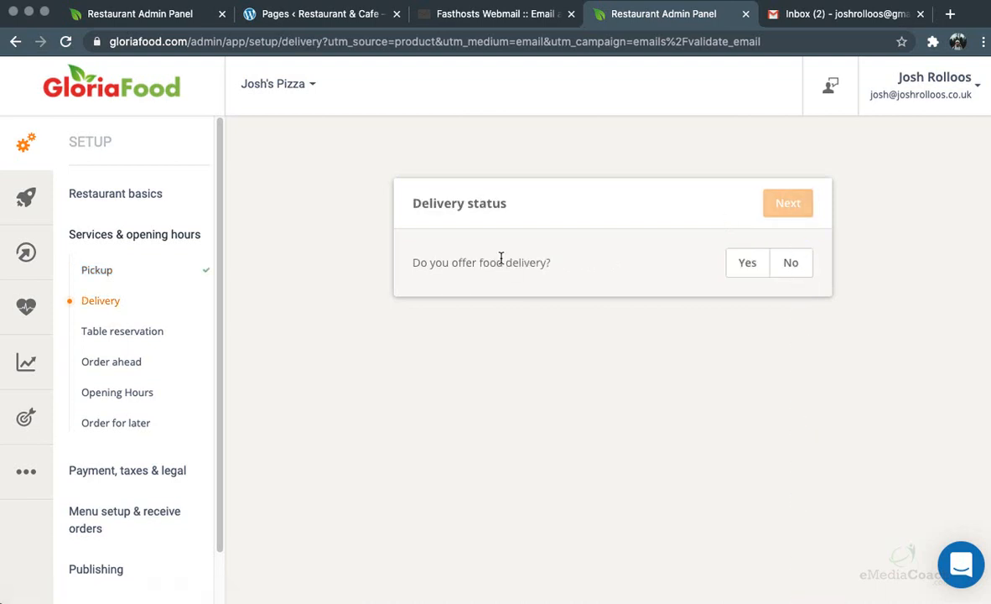
{"action": "left_click", "coordinate": [744, 265]}
{"action": "left_click", "coordinate": [787, 202]}
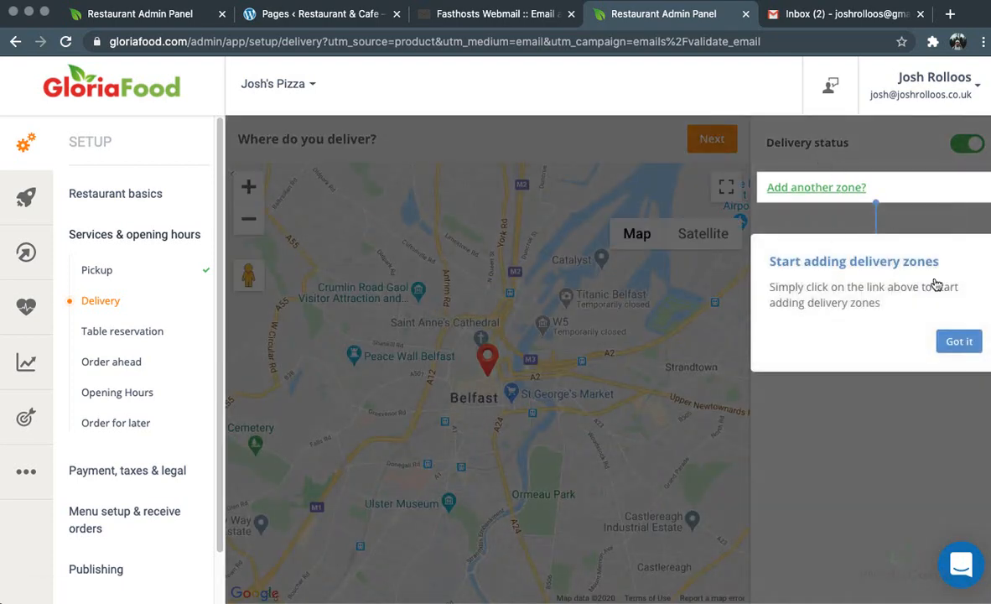
Add the first delivery zone and centre its circle on the restaurant pin
{"action": "left_click", "coordinate": [959, 342]}
{"action": "scroll", "coordinate": [473, 344], "scroll_direction": "up", "scroll_amount": 4}
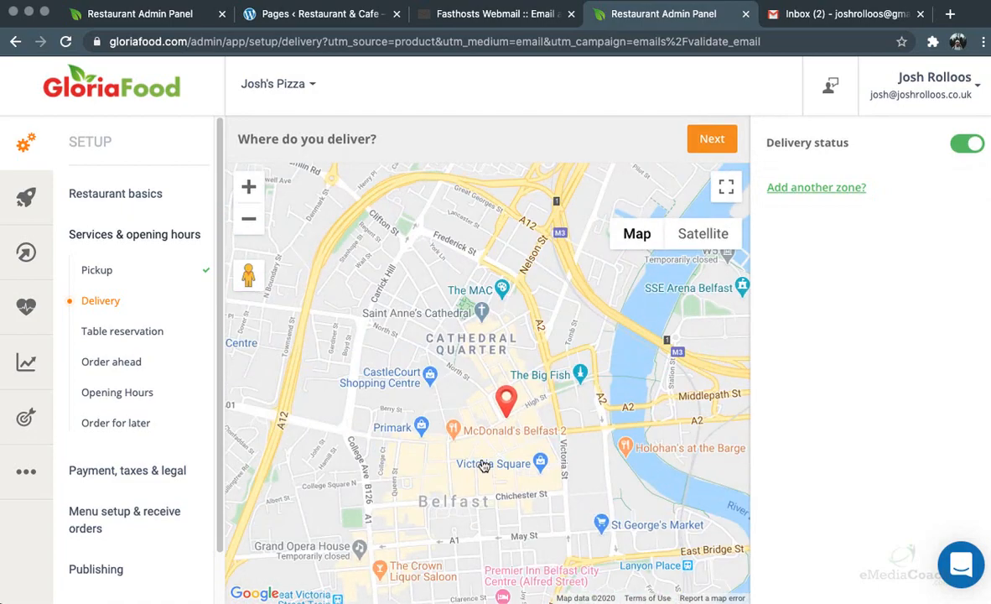
{"action": "left_click_drag", "start_coordinate": [481, 456], "coordinate": [448, 389]}
{"action": "scroll", "coordinate": [469, 370], "scroll_direction": "up", "scroll_amount": 2}
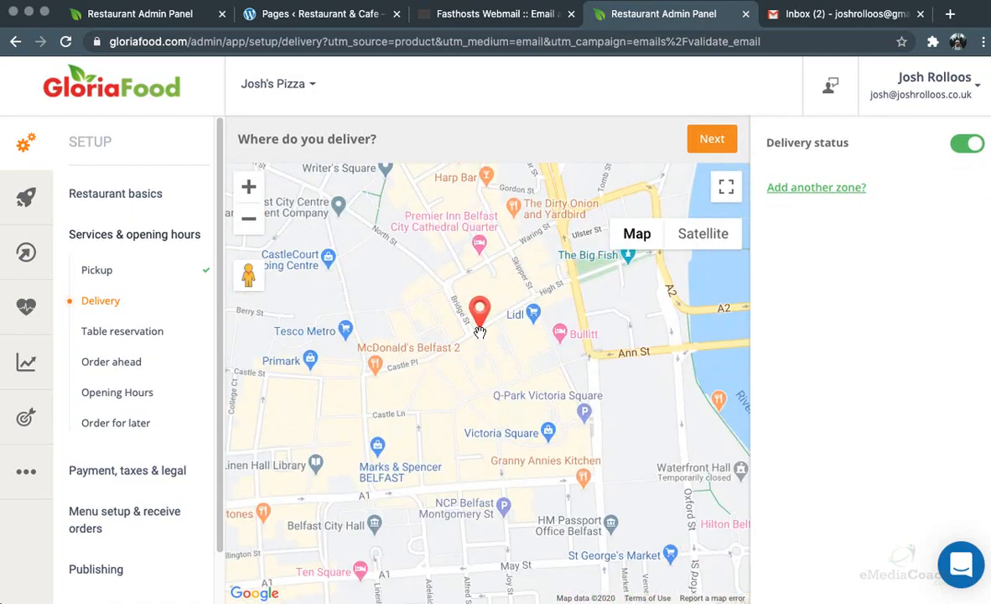
{"action": "scroll", "coordinate": [479, 332], "scroll_direction": "up", "scroll_amount": 2}
{"action": "left_click", "coordinate": [818, 187]}
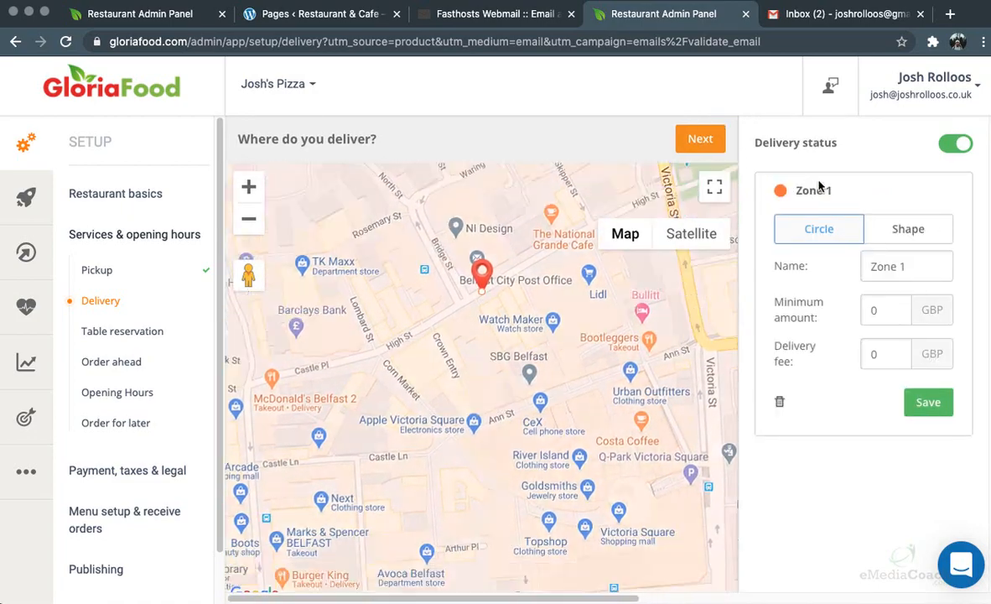
{"action": "left_click", "coordinate": [942, 497]}
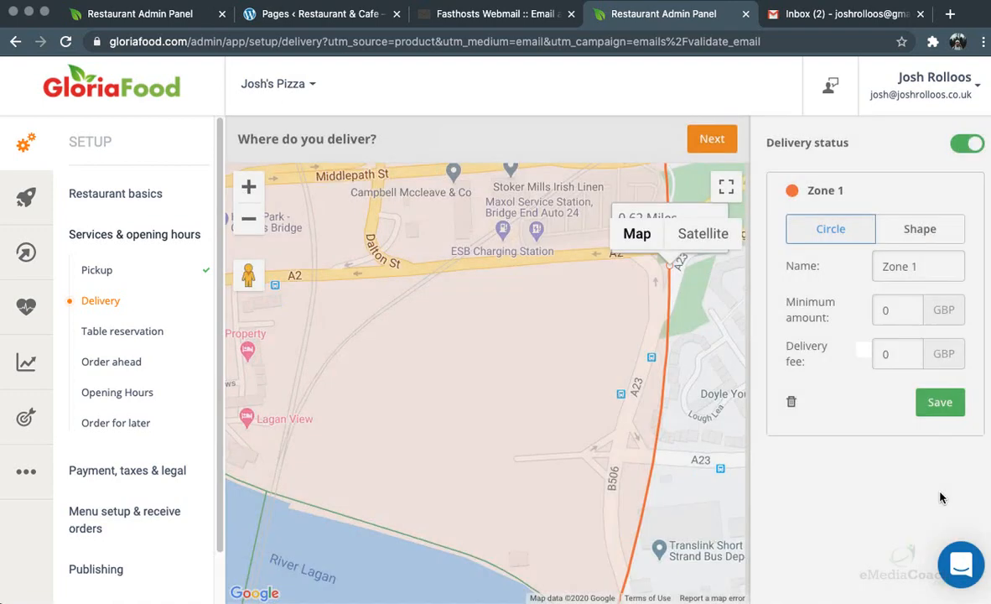
{"action": "scroll", "coordinate": [482, 376], "scroll_direction": "down", "scroll_amount": 3}
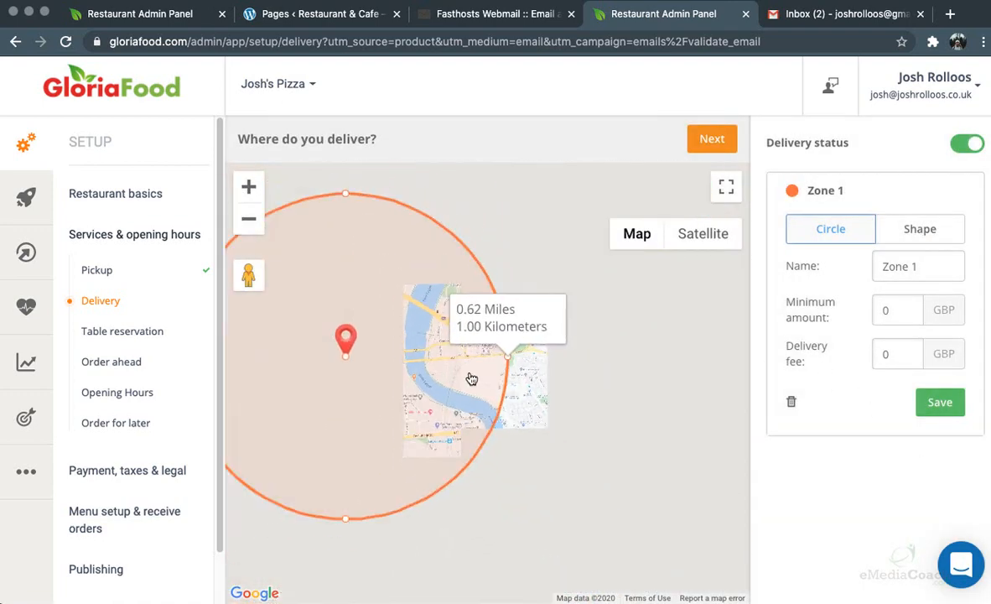
{"action": "left_click_drag", "start_coordinate": [613, 434], "coordinate": [735, 419]}
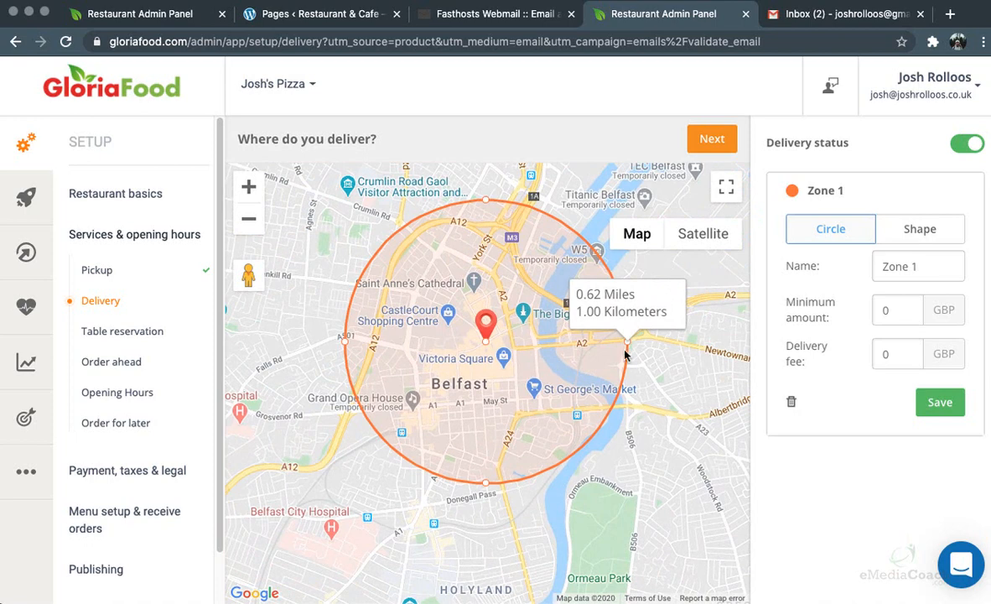
Give Zone 1 a 10 GBP minimum order and 2 GBP delivery fee, and save it
{"action": "double_click", "coordinate": [895, 310]}
{"action": "type", "text": "10"}
{"action": "double_click", "coordinate": [900, 354]}
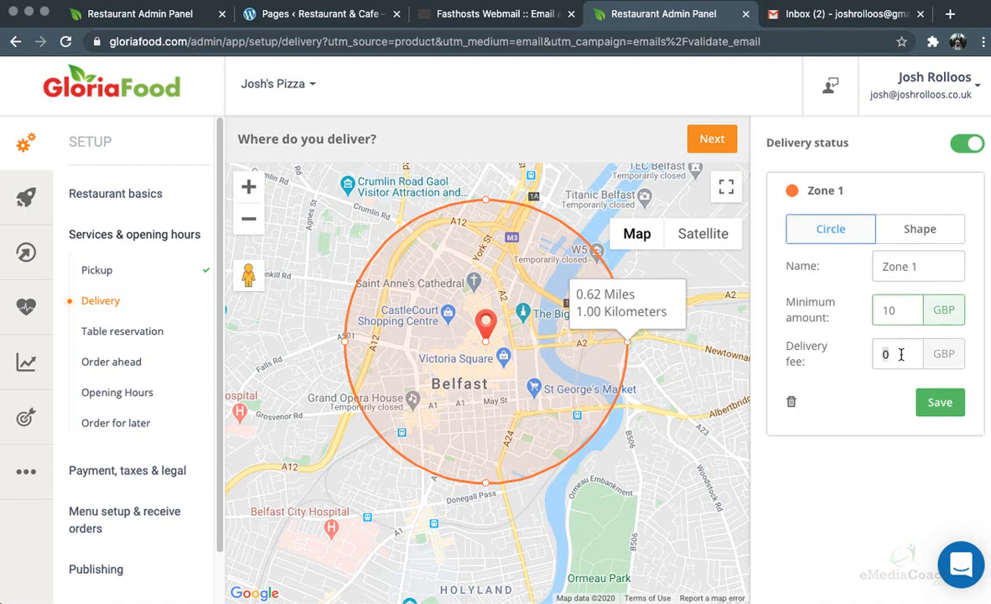
{"action": "type", "text": "2"}
{"action": "left_click", "coordinate": [942, 404]}
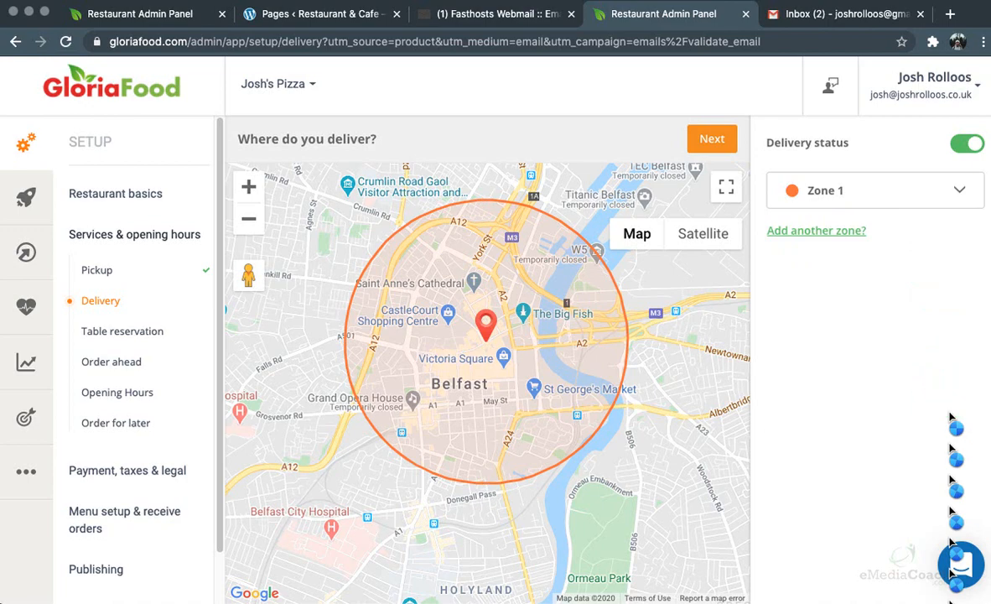
{"action": "left_click", "coordinate": [836, 232]}
Draw Zone 2 as a custom shape over the north-west area of the map
{"action": "left_click", "coordinate": [909, 267]}
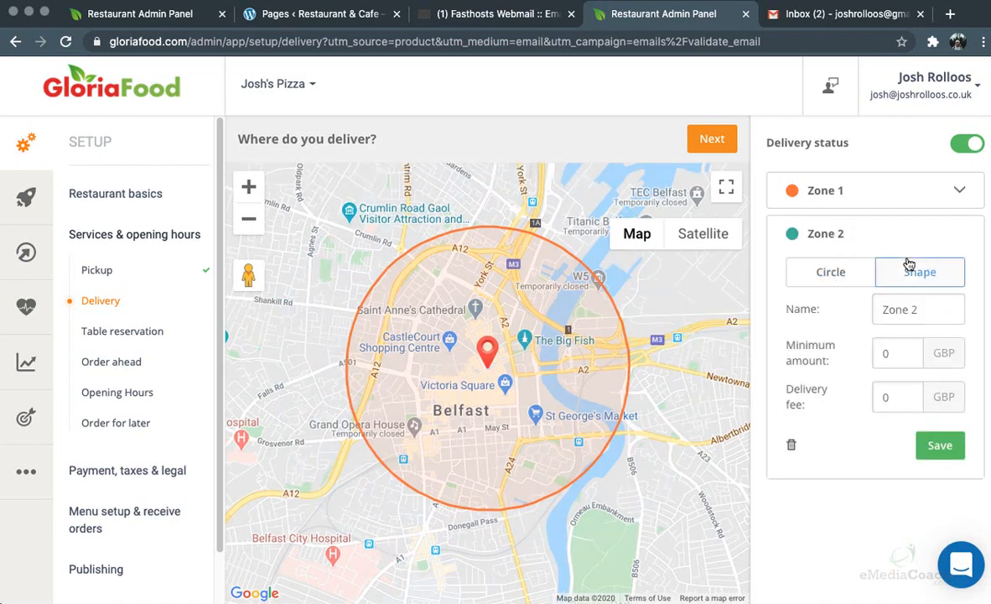
{"action": "left_click", "coordinate": [693, 399]}
{"action": "left_click", "coordinate": [320, 179]}
{"action": "left_click", "coordinate": [285, 291]}
{"action": "left_click", "coordinate": [332, 285]}
{"action": "left_click", "coordinate": [486, 182]}
{"action": "left_click", "coordinate": [341, 178]}
{"action": "left_click", "coordinate": [274, 163]}
{"action": "left_click", "coordinate": [291, 200]}
{"action": "left_click", "coordinate": [318, 184]}
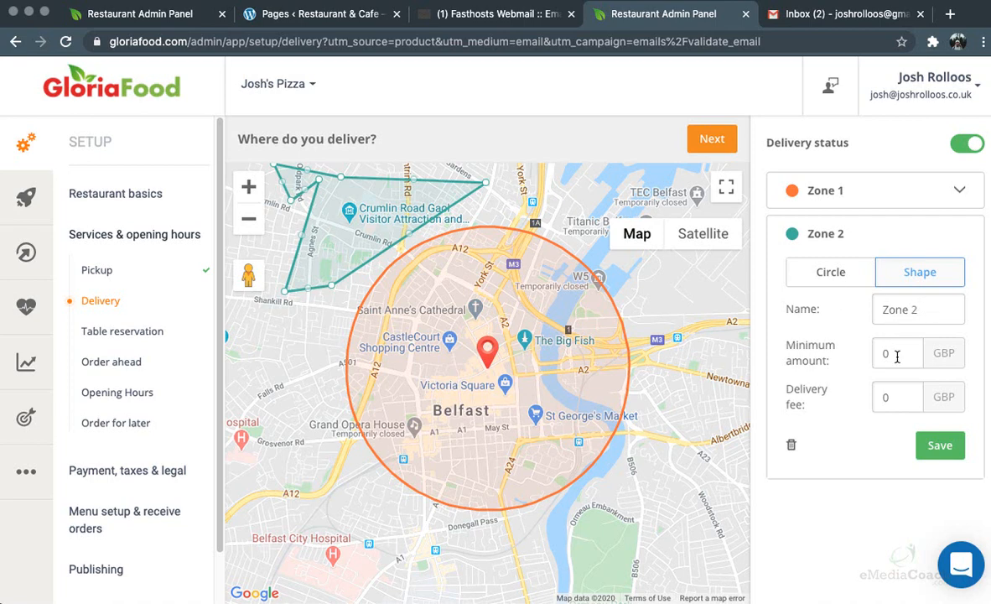
Set Zone 2's minimum order to 15 and delivery fee to 3, and save it
{"action": "type", "text": "15"}
{"action": "key", "text": "Tab"}
{"action": "type", "text": "3"}
{"action": "left_click", "coordinate": [940, 446]}
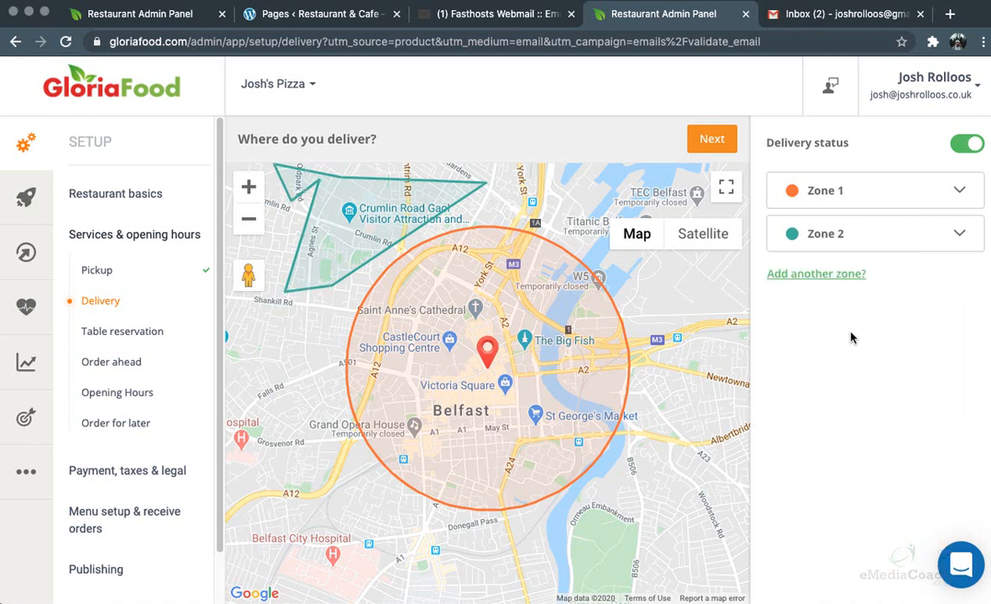
Add Zone 3 with a 20 GBP minimum and 2.5 GBP delivery fee, and save it
{"action": "left_click", "coordinate": [817, 272]}
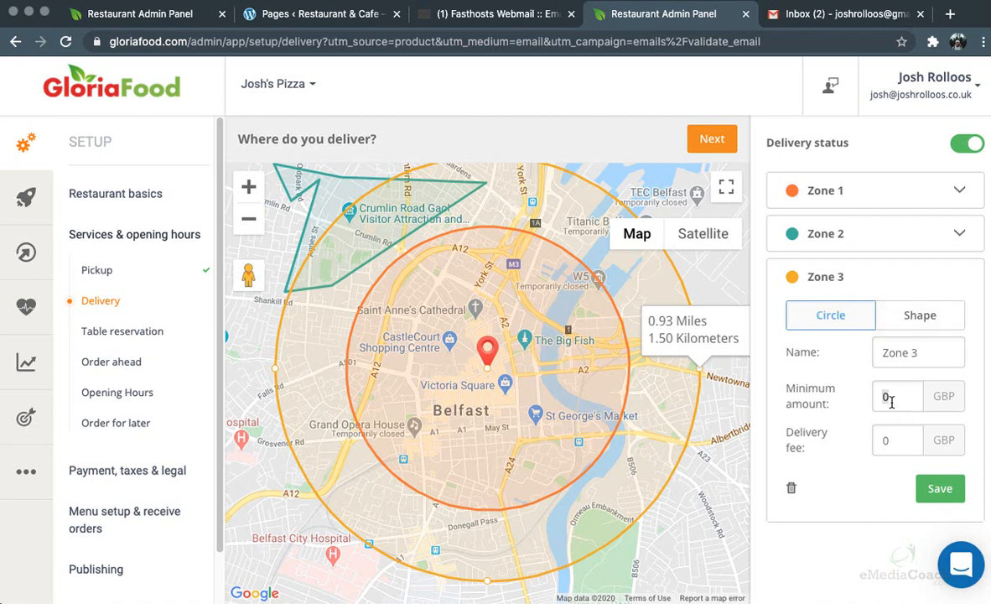
{"action": "type", "text": "20"}
{"action": "key", "text": "Tab"}
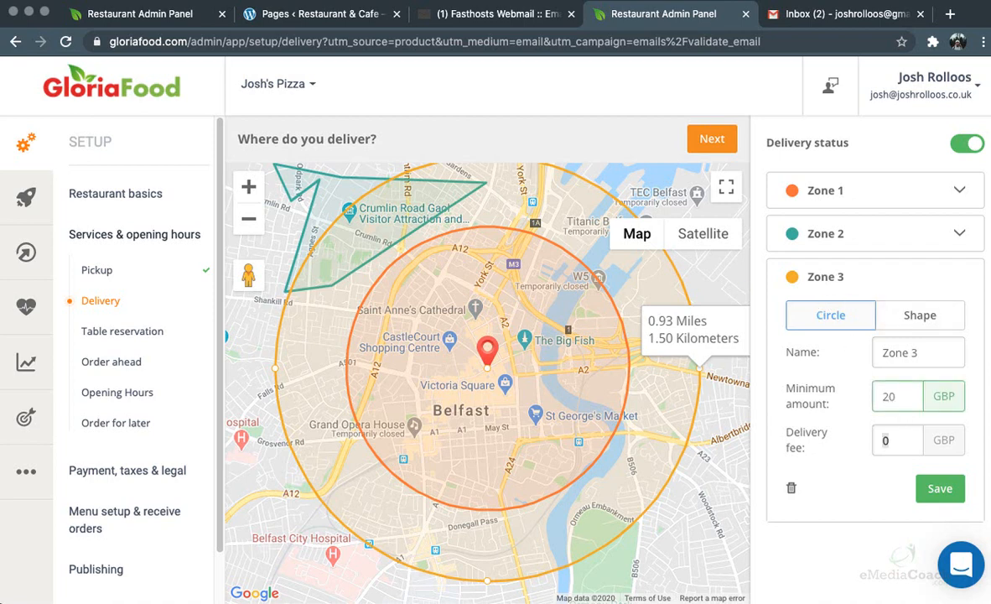
{"action": "type", "text": "2.5"}
{"action": "left_click", "coordinate": [937, 490]}
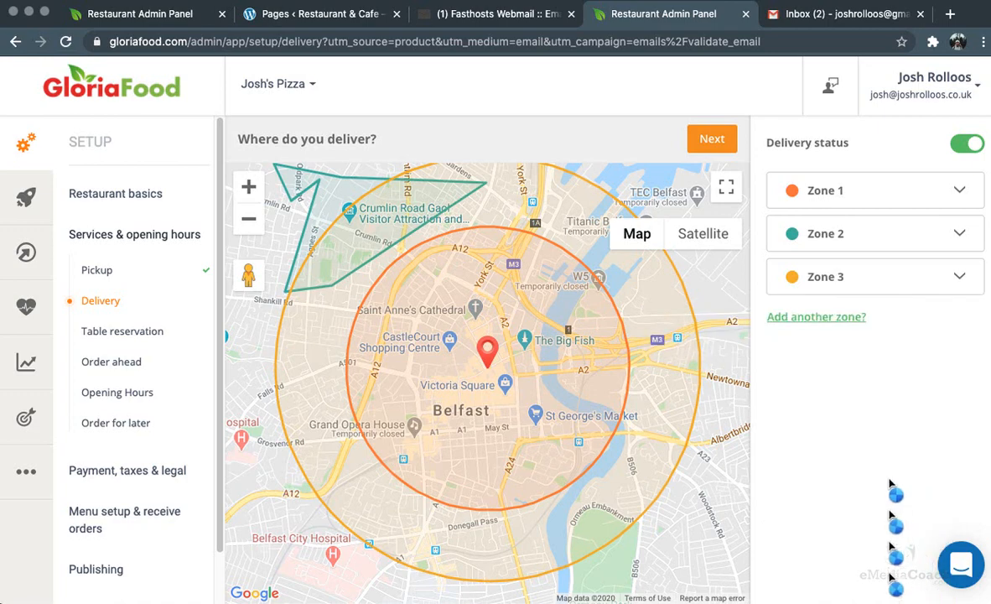
Review the table reservation settings, then leave table reservations turned off
{"action": "left_click", "coordinate": [712, 141]}
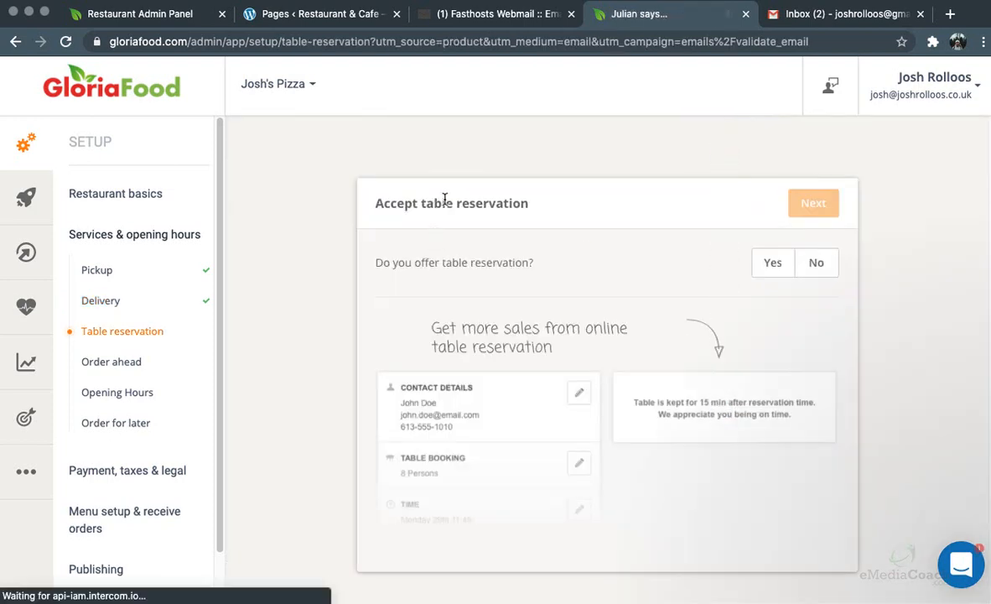
{"action": "left_click", "coordinate": [769, 265]}
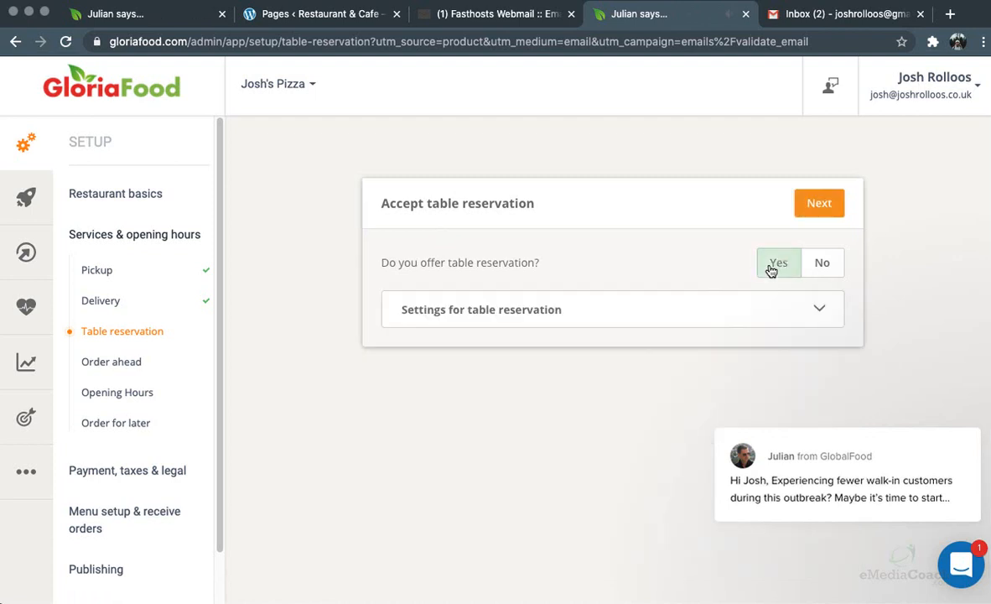
{"action": "left_click", "coordinate": [956, 407]}
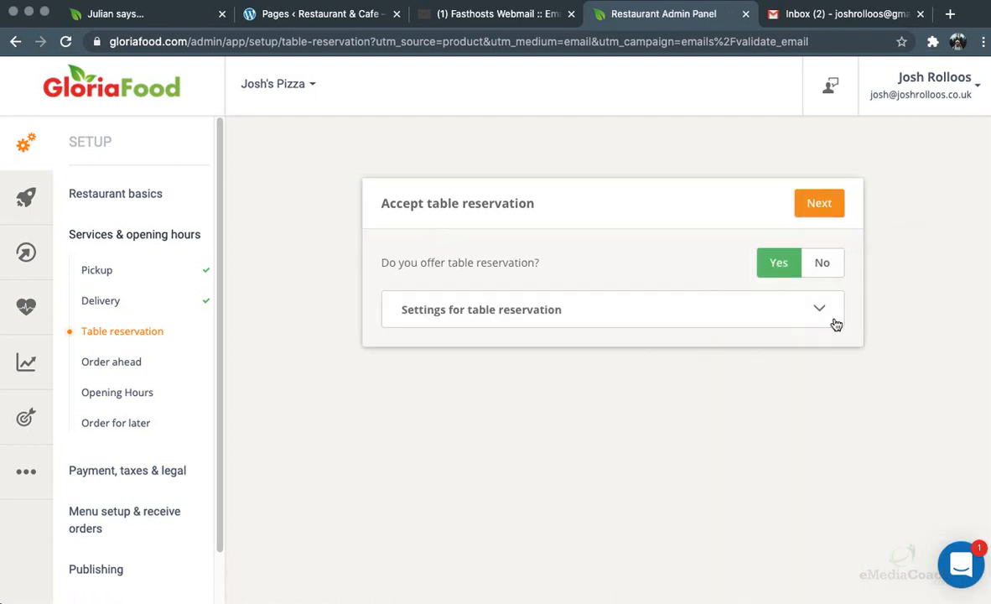
{"action": "left_click", "coordinate": [821, 310]}
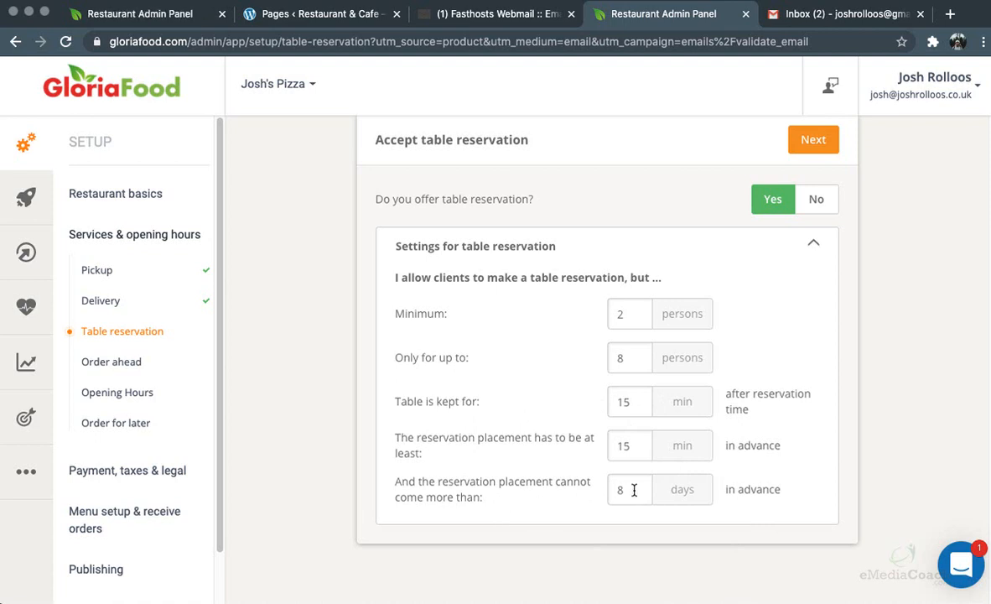
{"action": "left_click", "coordinate": [813, 200]}
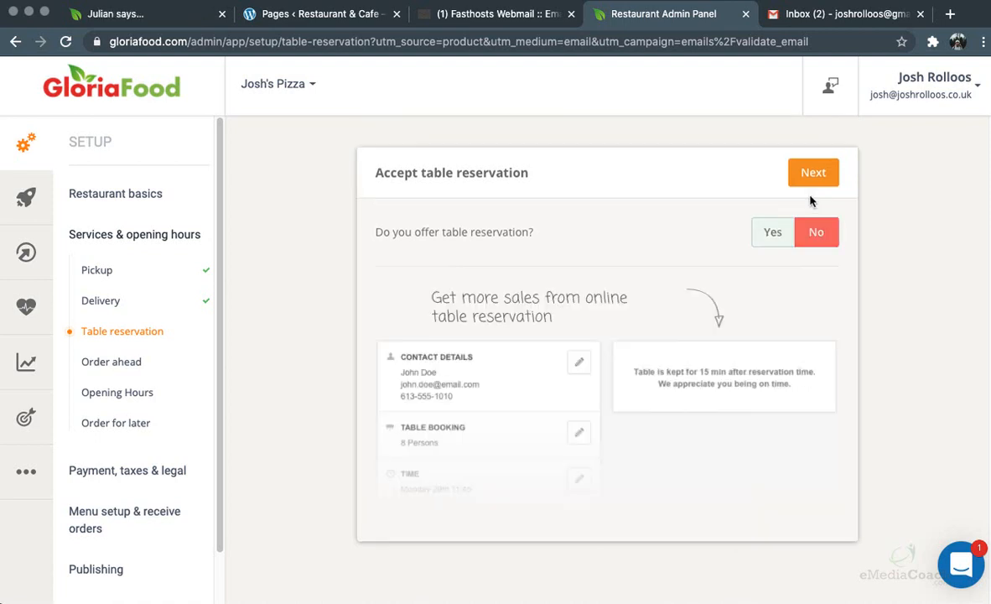
Set accepting orders ahead to No and continue
{"action": "left_click", "coordinate": [807, 178]}
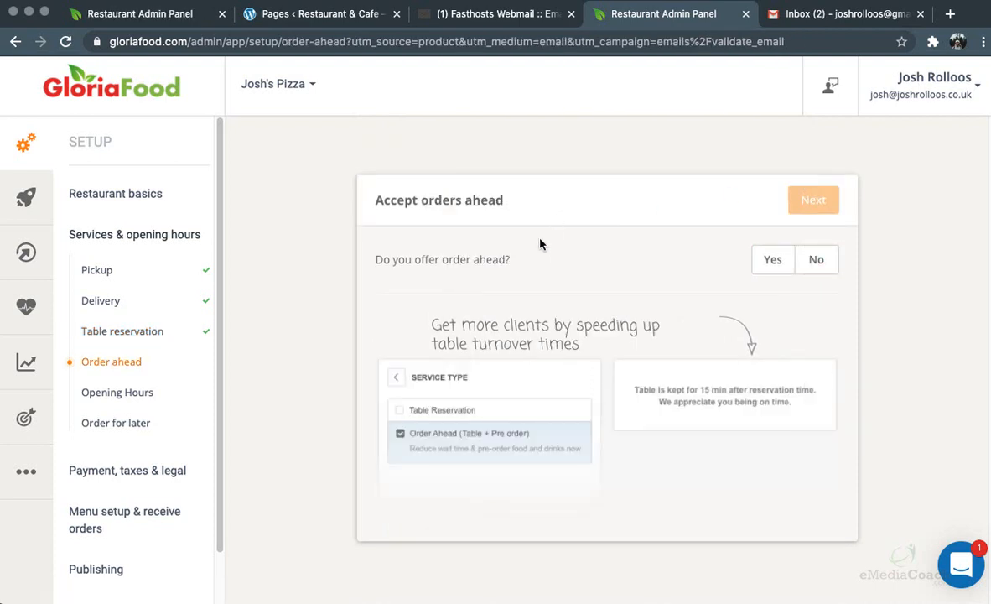
{"action": "left_click", "coordinate": [773, 260]}
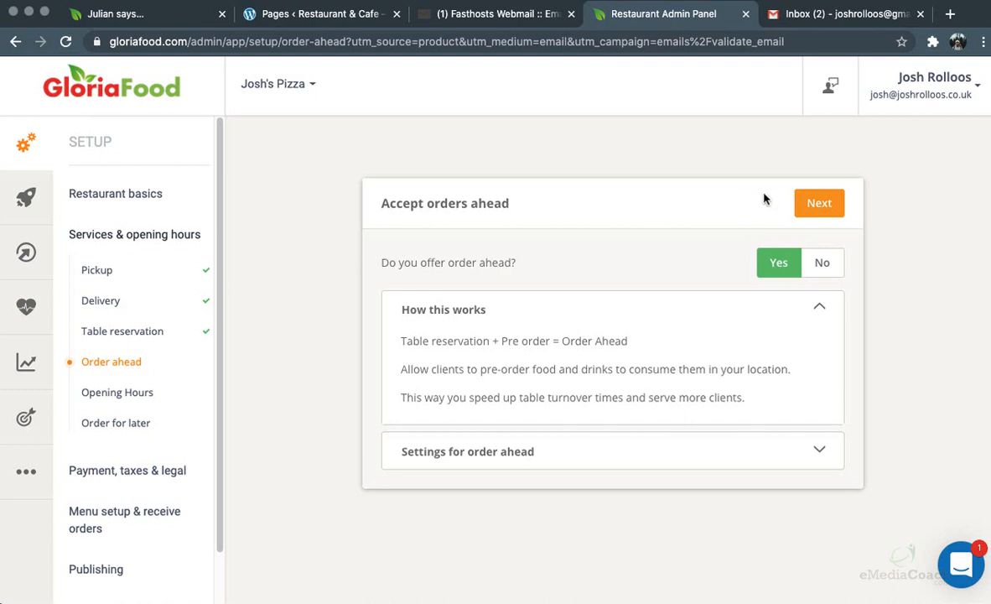
{"action": "left_click", "coordinate": [820, 264]}
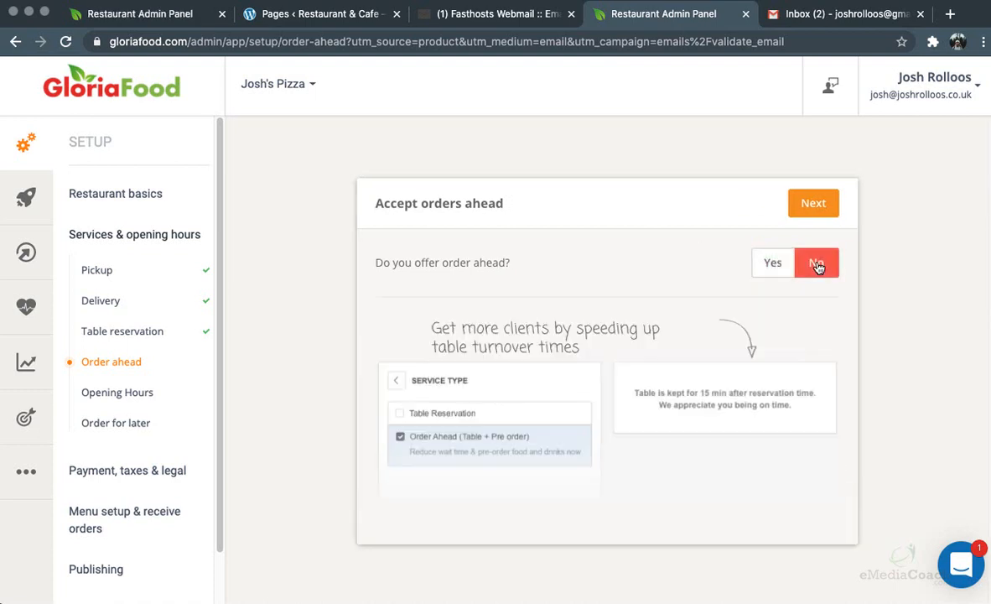
{"action": "left_click", "coordinate": [810, 204]}
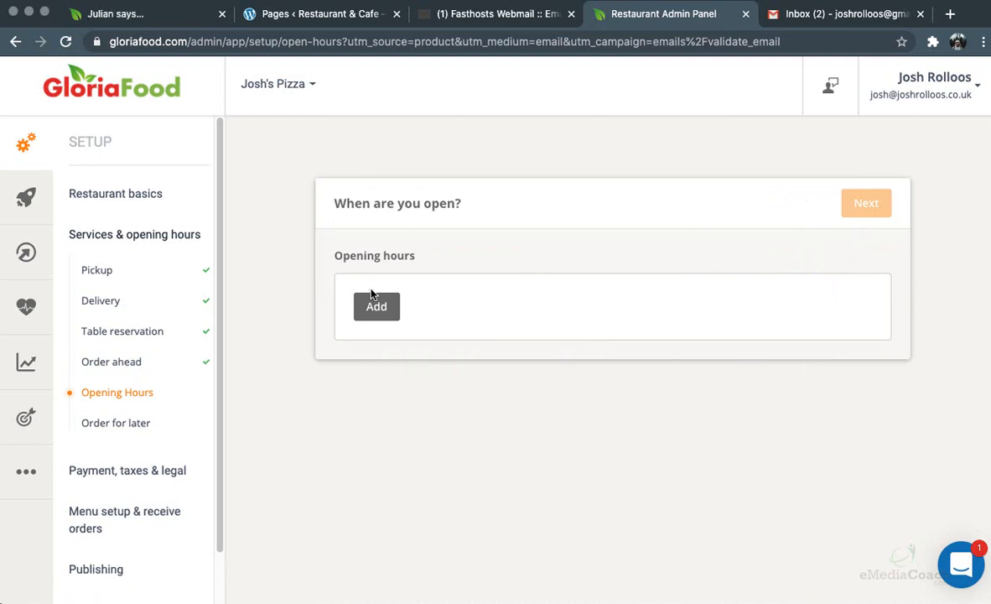
Add Friday–Saturday opening hours from 10 AM to 11 PM
{"action": "left_click", "coordinate": [376, 309]}
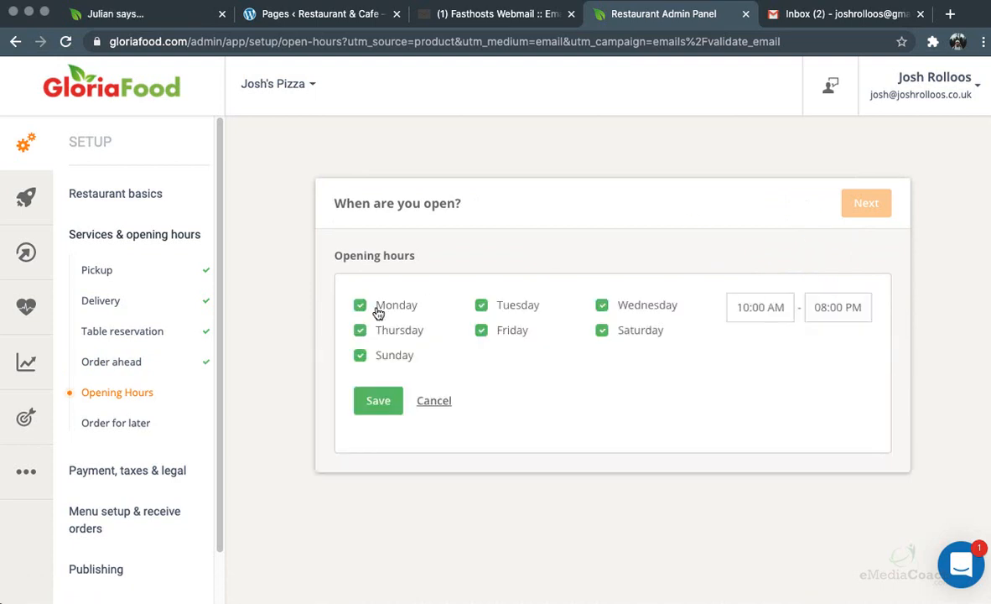
{"action": "left_click", "coordinate": [379, 307]}
{"action": "left_click", "coordinate": [503, 305]}
{"action": "left_click", "coordinate": [629, 306]}
{"action": "left_click", "coordinate": [399, 333]}
{"action": "left_click", "coordinate": [397, 356]}
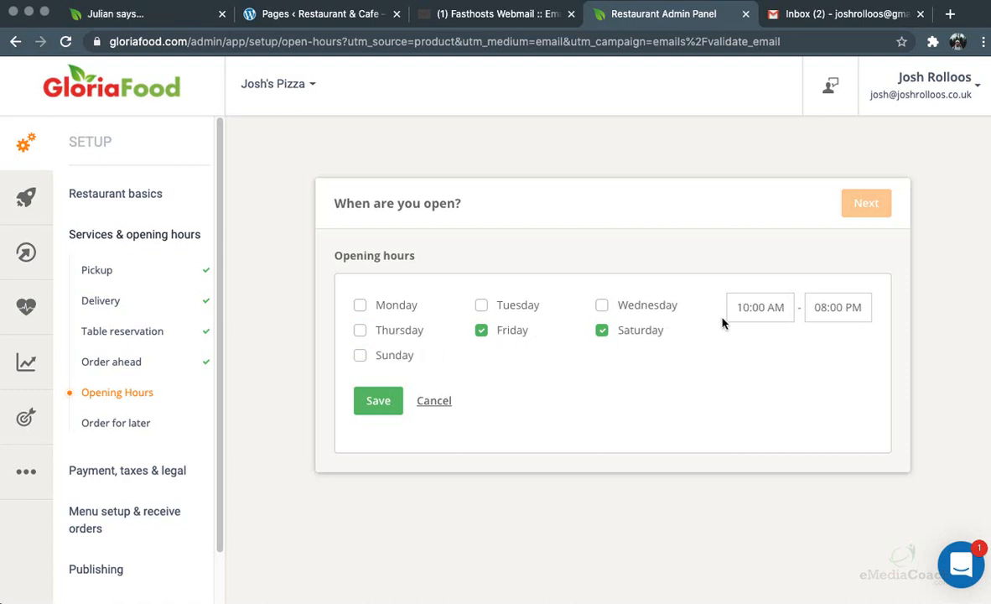
{"action": "left_click", "coordinate": [834, 307]}
{"action": "left_click", "coordinate": [789, 353]}
{"action": "left_click", "coordinate": [788, 352]}
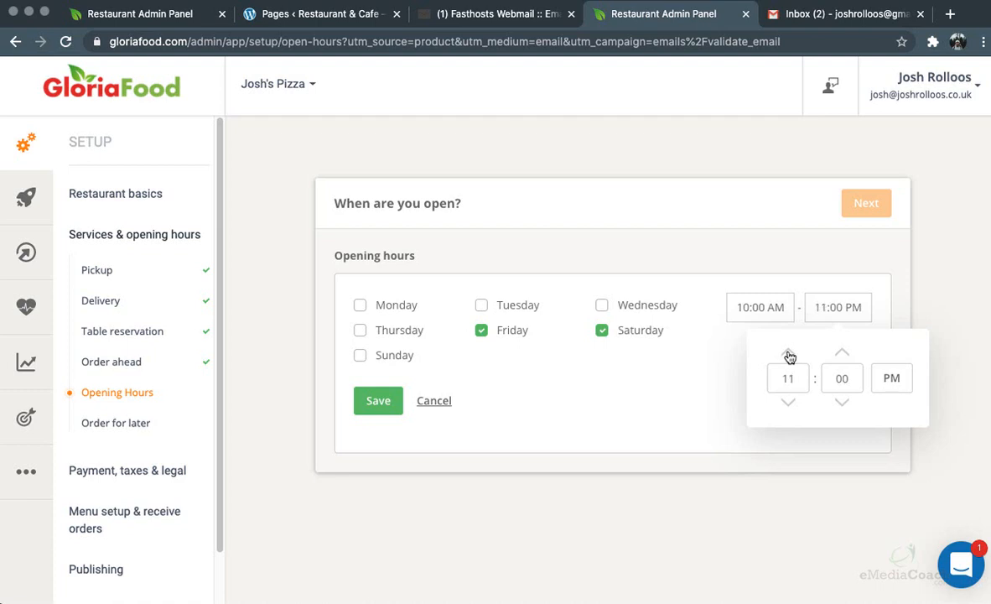
{"action": "left_click", "coordinate": [675, 391]}
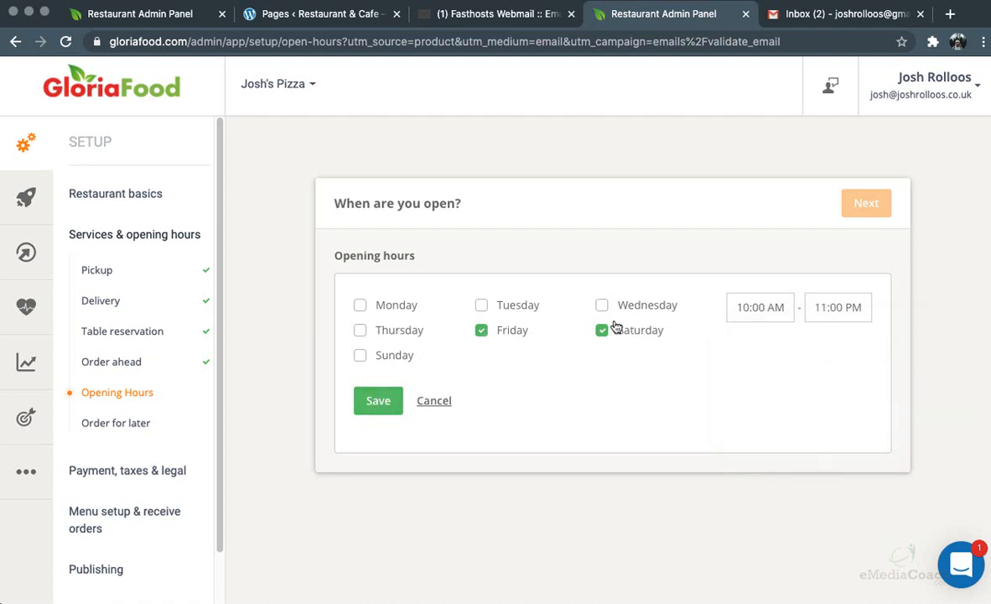
{"action": "left_click", "coordinate": [371, 403]}
Add Monday–Thursday opening hours from 10 AM to 8 PM
{"action": "left_click", "coordinate": [359, 340]}
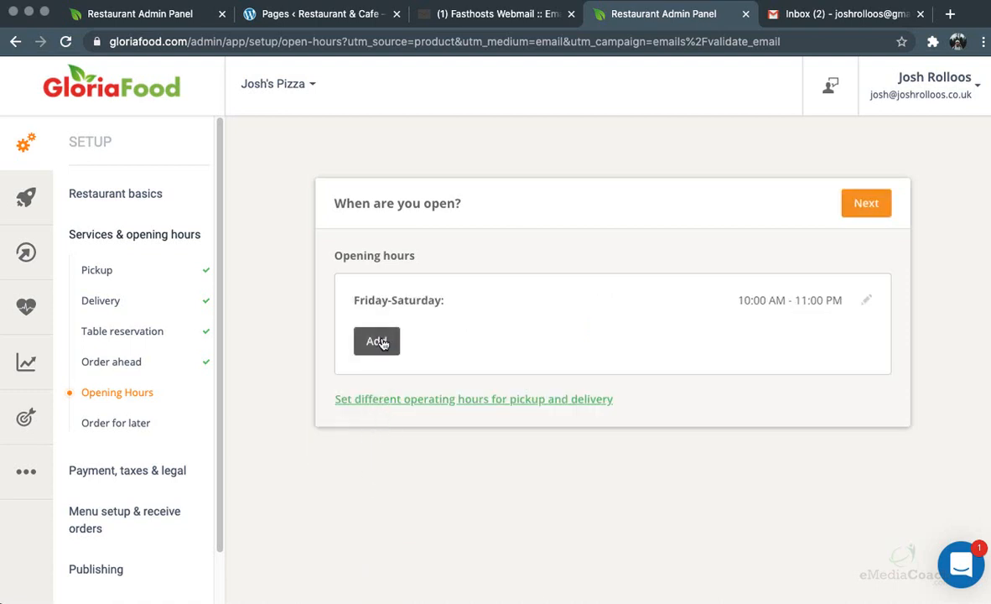
{"action": "left_click", "coordinate": [394, 389]}
{"action": "left_click", "coordinate": [508, 366]}
{"action": "left_click", "coordinate": [639, 363]}
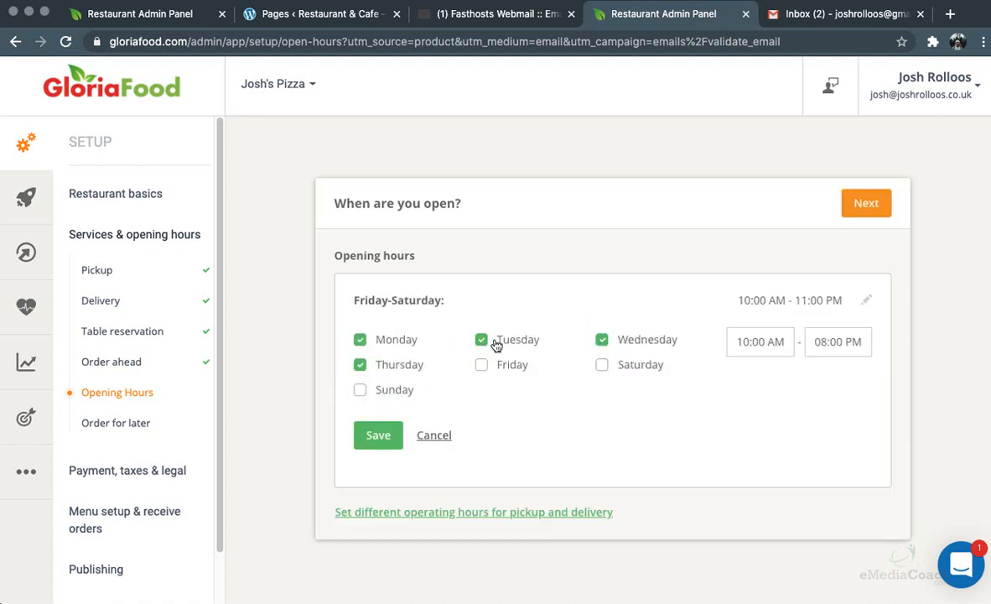
{"action": "left_click", "coordinate": [374, 436]}
Add Sunday opening hours from 10 AM to 4 PM and continue
{"action": "left_click", "coordinate": [375, 375]}
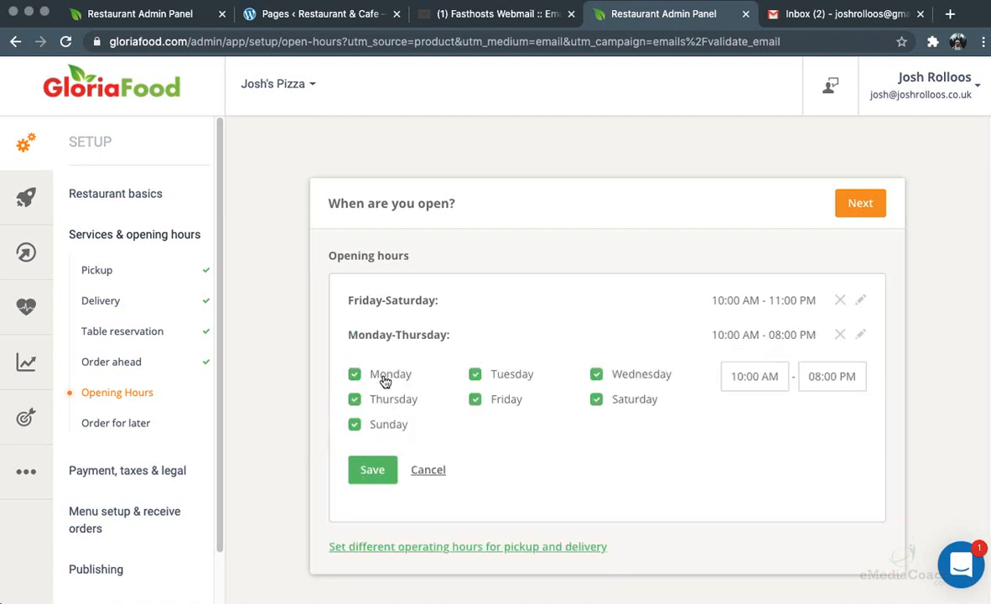
{"action": "left_click", "coordinate": [389, 407]}
{"action": "left_click", "coordinate": [371, 379]}
{"action": "left_click", "coordinate": [500, 401]}
{"action": "left_click", "coordinate": [628, 399]}
{"action": "left_click", "coordinate": [625, 382]}
{"action": "left_click", "coordinate": [475, 374]}
{"action": "left_click", "coordinate": [832, 379]}
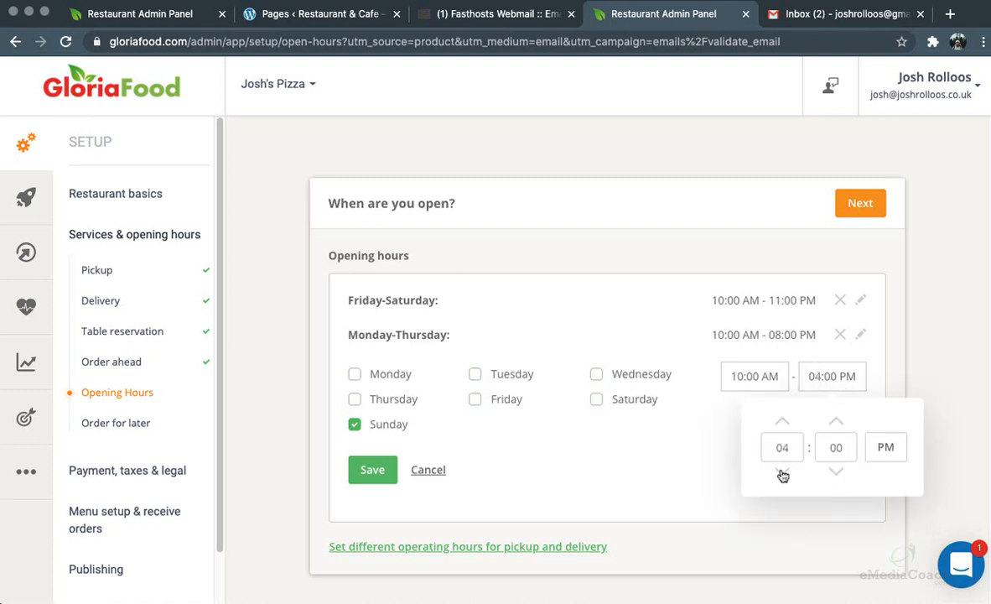
{"action": "left_click", "coordinate": [373, 468]}
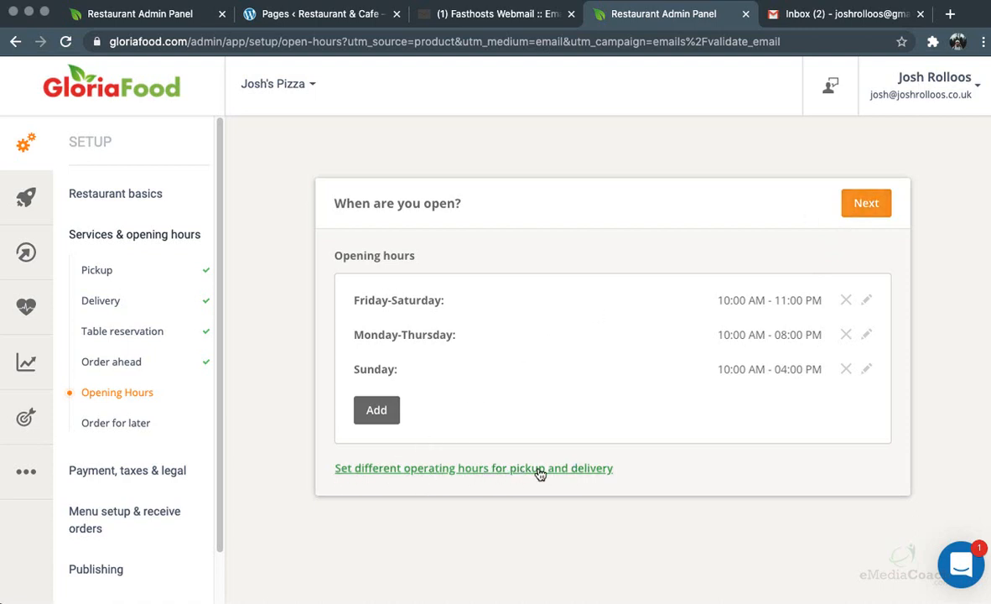
{"action": "left_click", "coordinate": [866, 209]}
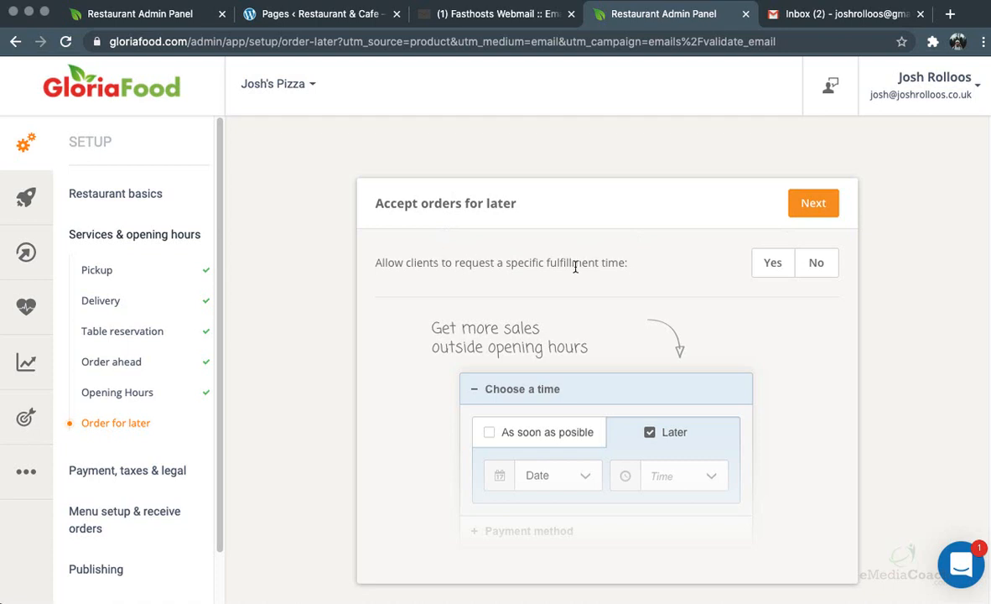
Allow later fulfilment times, checking the 60-minute pickup and 90-minute delivery notice, then continue
{"action": "left_click", "coordinate": [770, 266]}
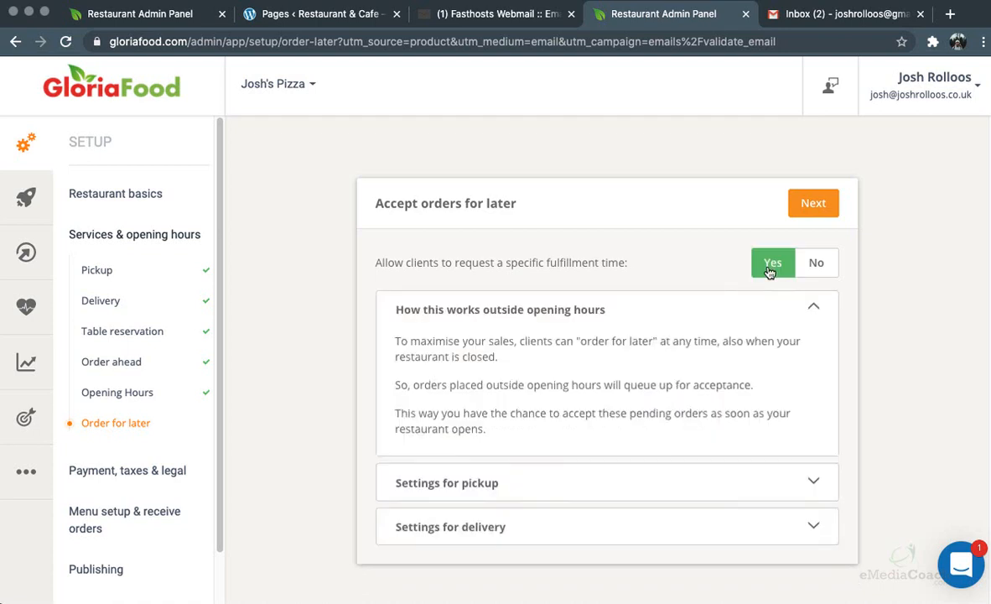
{"action": "left_click", "coordinate": [809, 309]}
{"action": "left_click", "coordinate": [765, 358]}
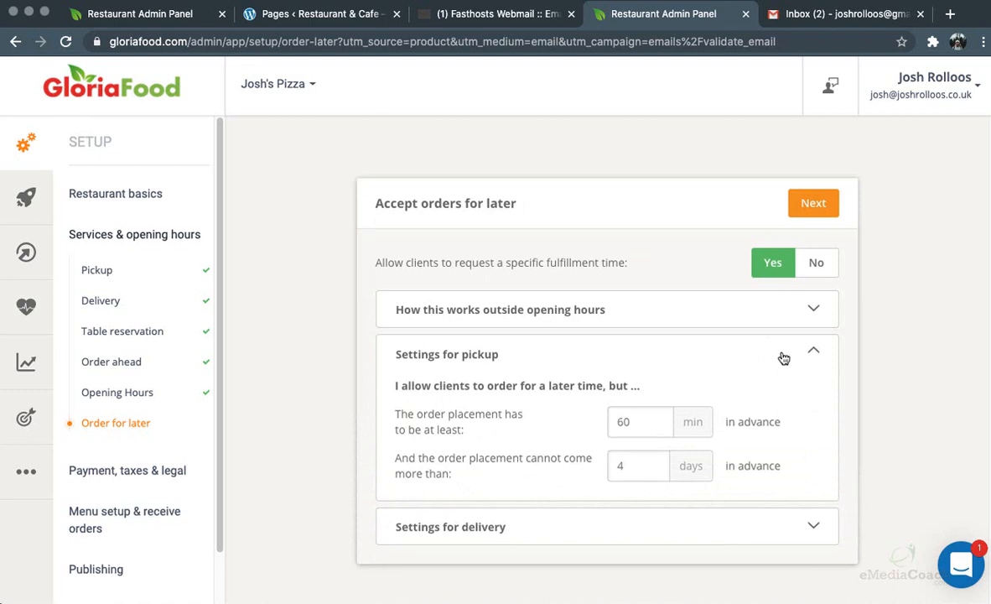
{"action": "left_click", "coordinate": [784, 358]}
{"action": "left_click", "coordinate": [732, 406]}
{"action": "left_click", "coordinate": [815, 356]}
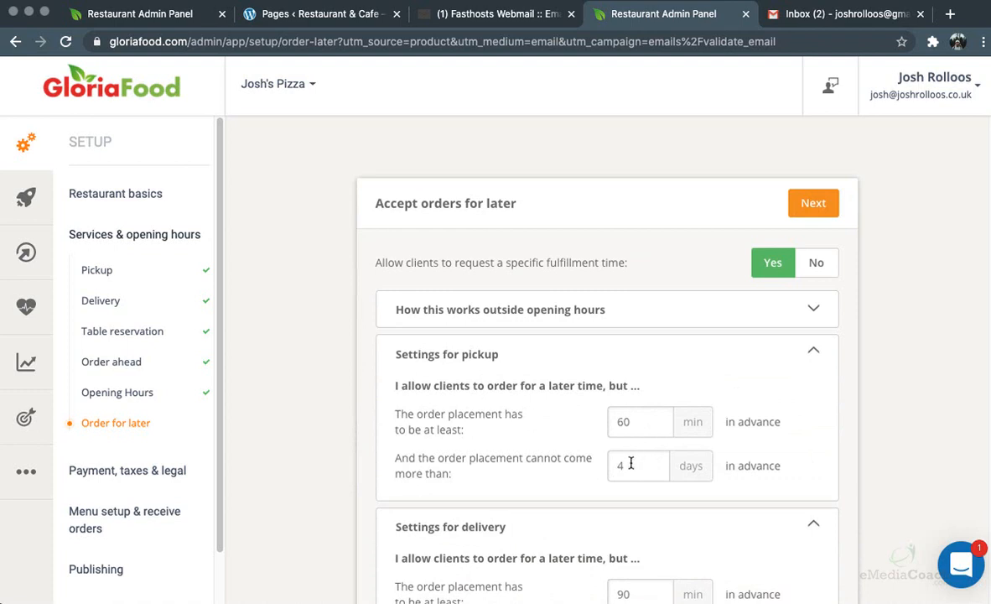
{"action": "scroll", "coordinate": [631, 465], "scroll_direction": "down", "scroll_amount": 3}
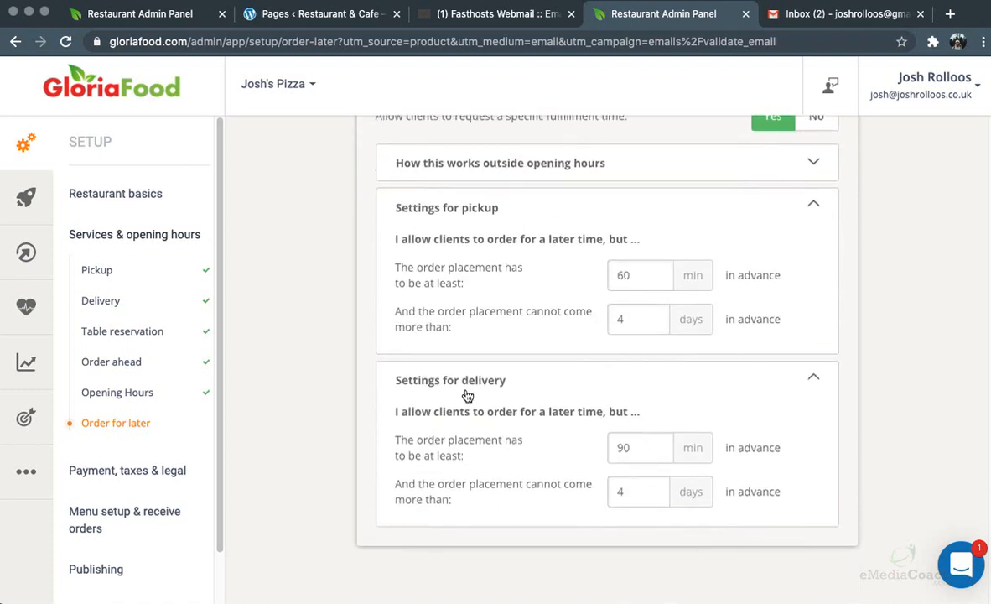
{"action": "scroll", "coordinate": [726, 441], "scroll_direction": "up", "scroll_amount": 3}
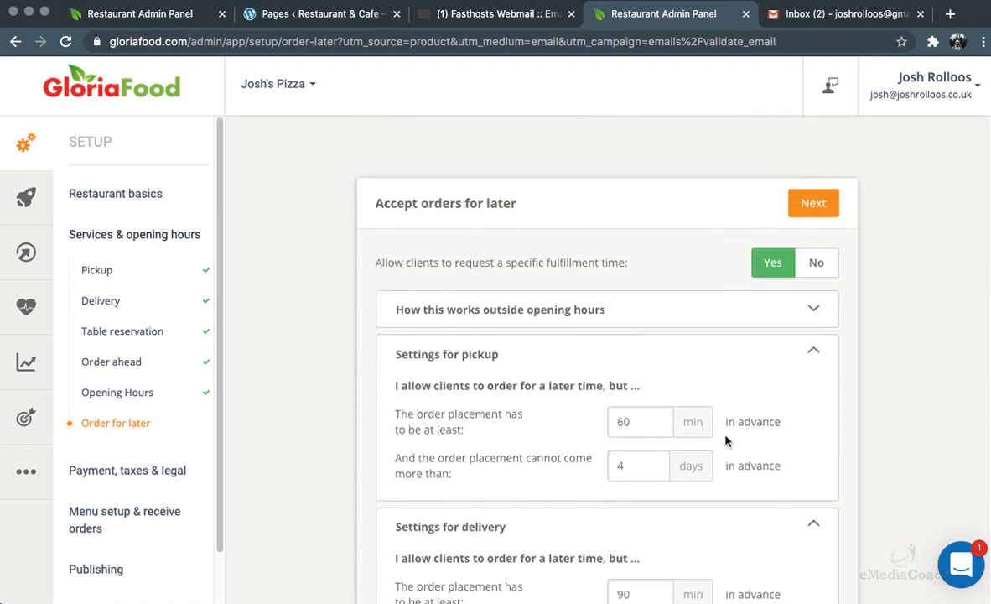
{"action": "left_click", "coordinate": [813, 203]}
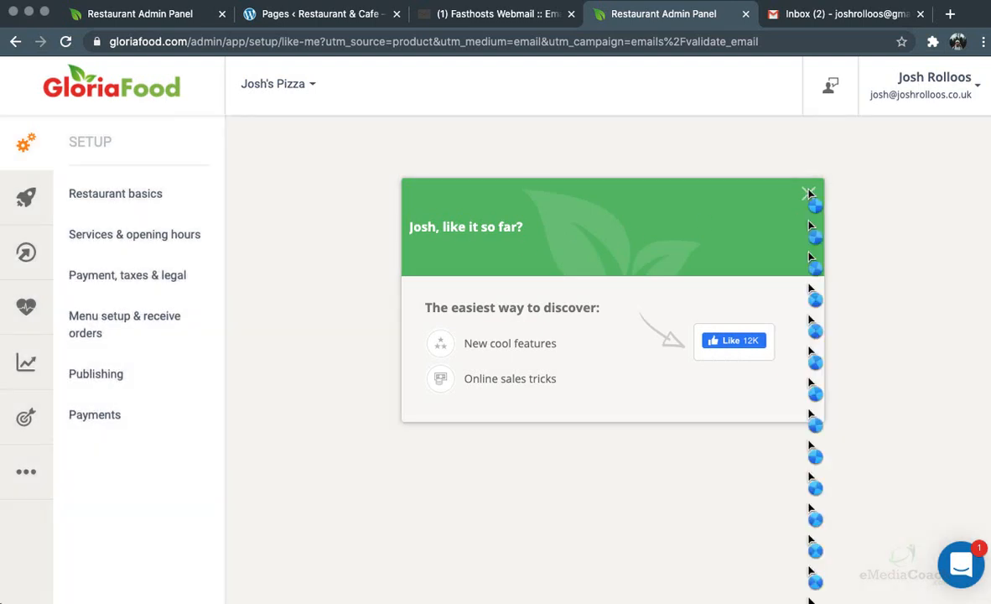
Dismiss the feedback prompt and keep sales tax as menu prices already including taxes
{"action": "left_click", "coordinate": [808, 193]}
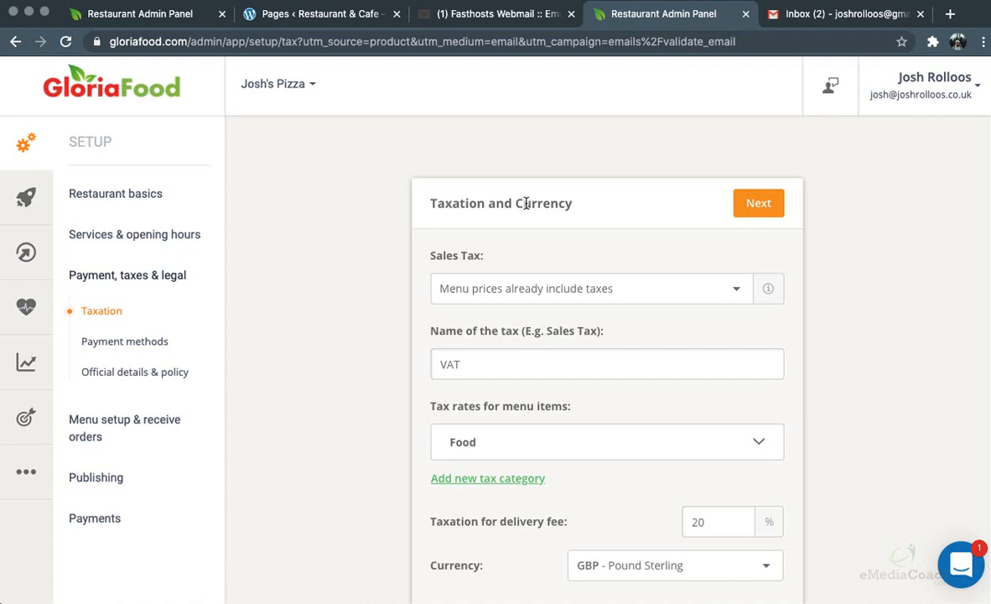
{"action": "scroll", "coordinate": [526, 203], "scroll_direction": "down", "scroll_amount": 2}
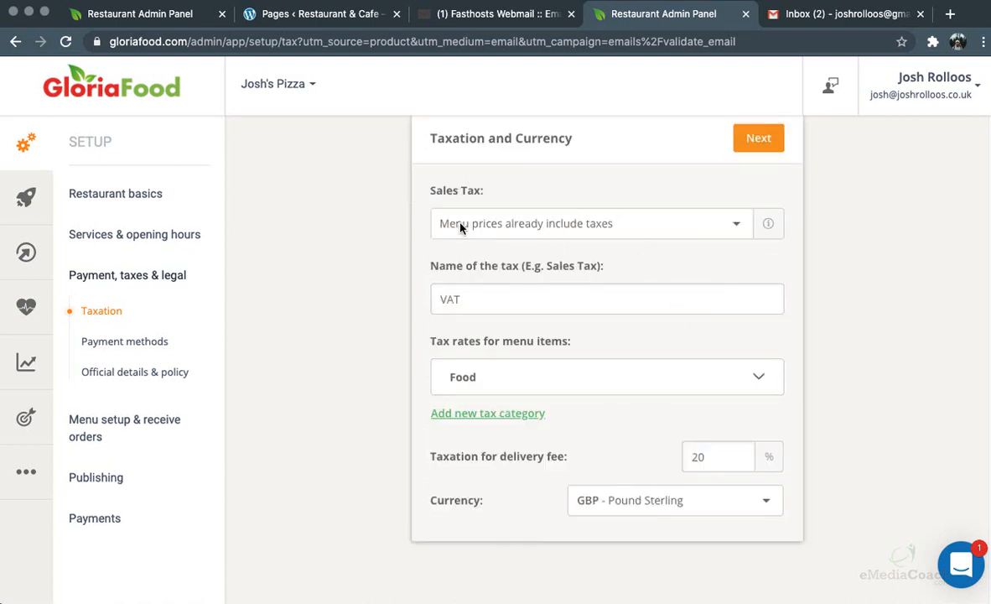
{"action": "left_click", "coordinate": [534, 225]}
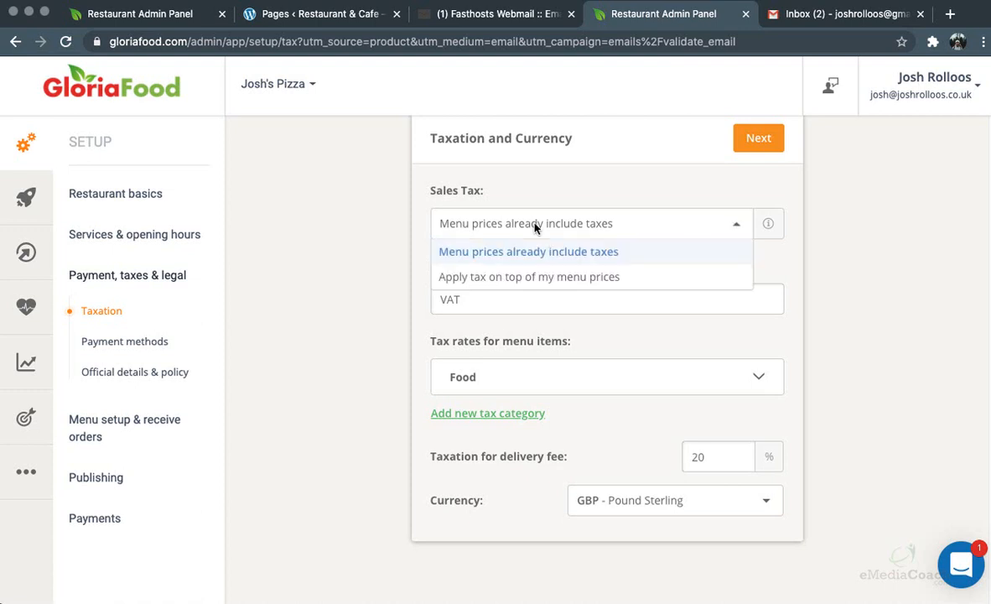
{"action": "left_click", "coordinate": [537, 278]}
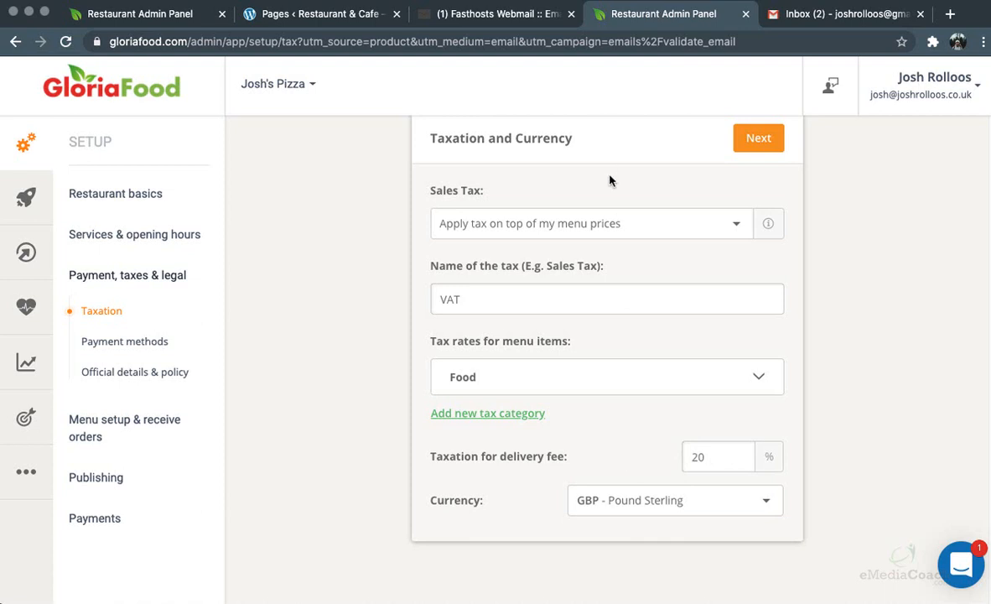
{"action": "left_click", "coordinate": [601, 223]}
{"action": "left_click", "coordinate": [525, 262]}
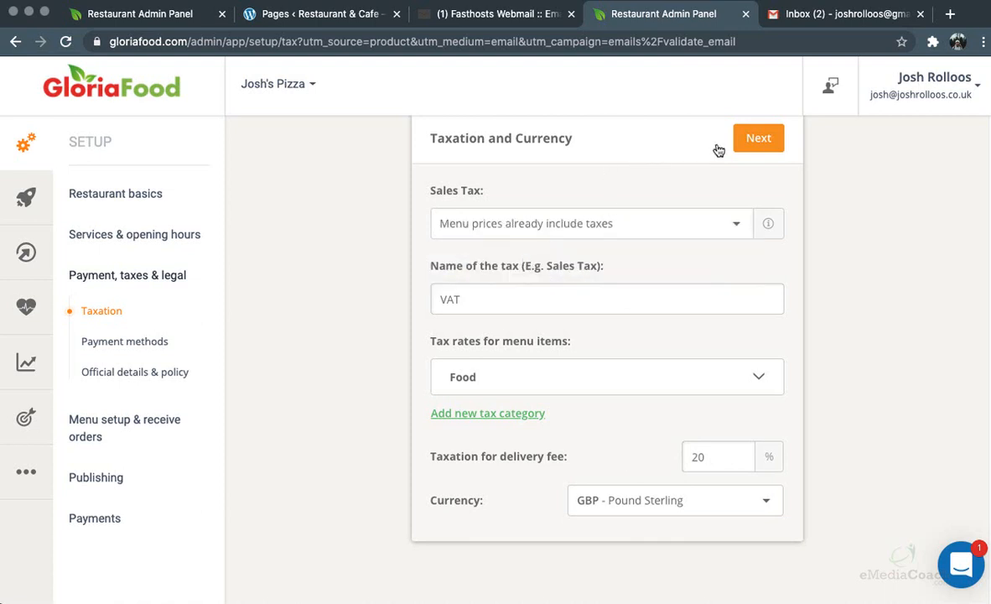
{"action": "left_click", "coordinate": [757, 140]}
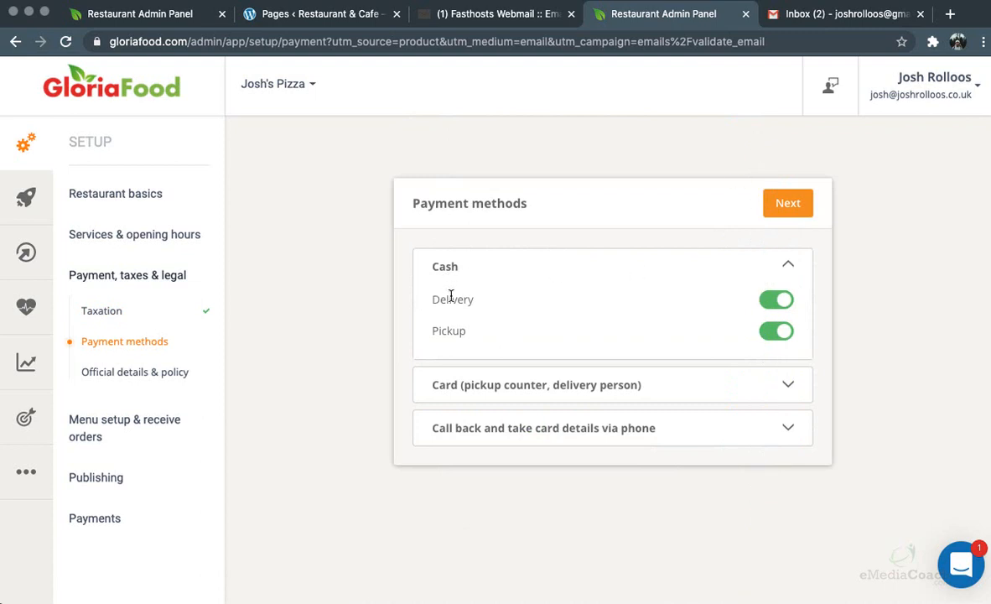
Accept card payment for both delivery and pickup orders, leaving phone call-back options hidden
{"action": "left_click", "coordinate": [513, 386]}
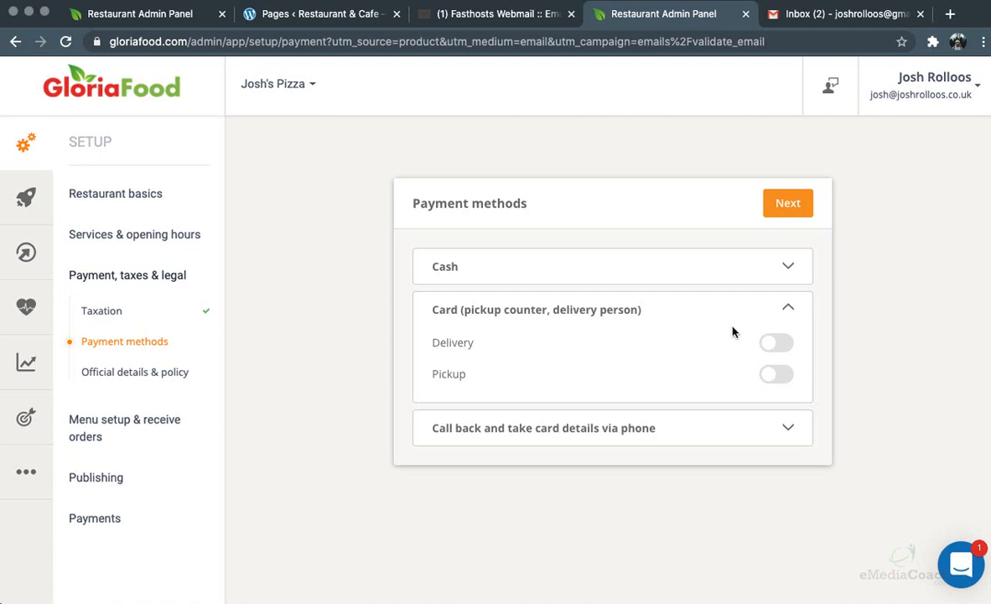
{"action": "left_click", "coordinate": [778, 343]}
{"action": "left_click", "coordinate": [780, 374]}
{"action": "left_click", "coordinate": [700, 429]}
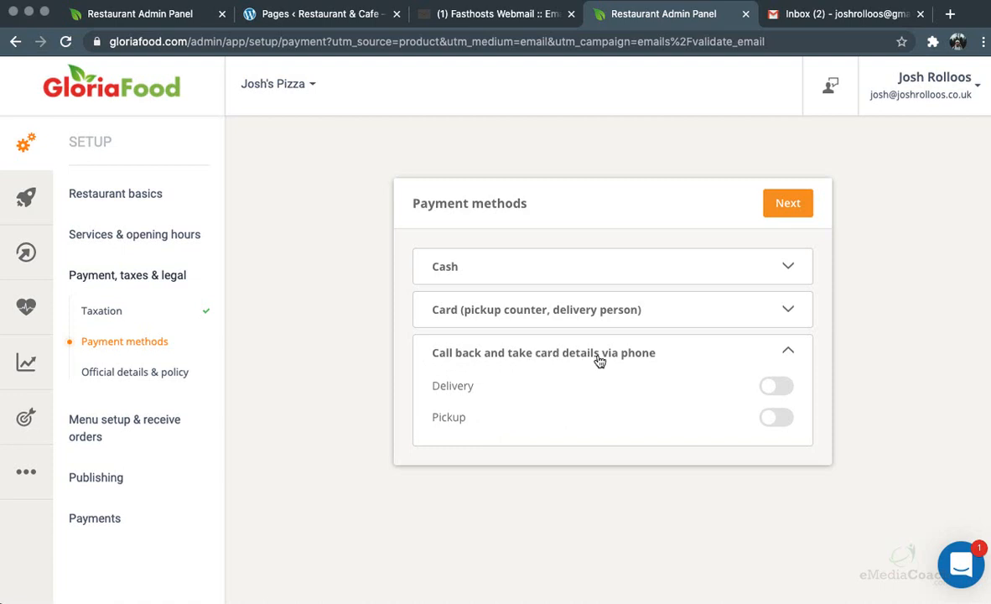
{"action": "left_click", "coordinate": [790, 353]}
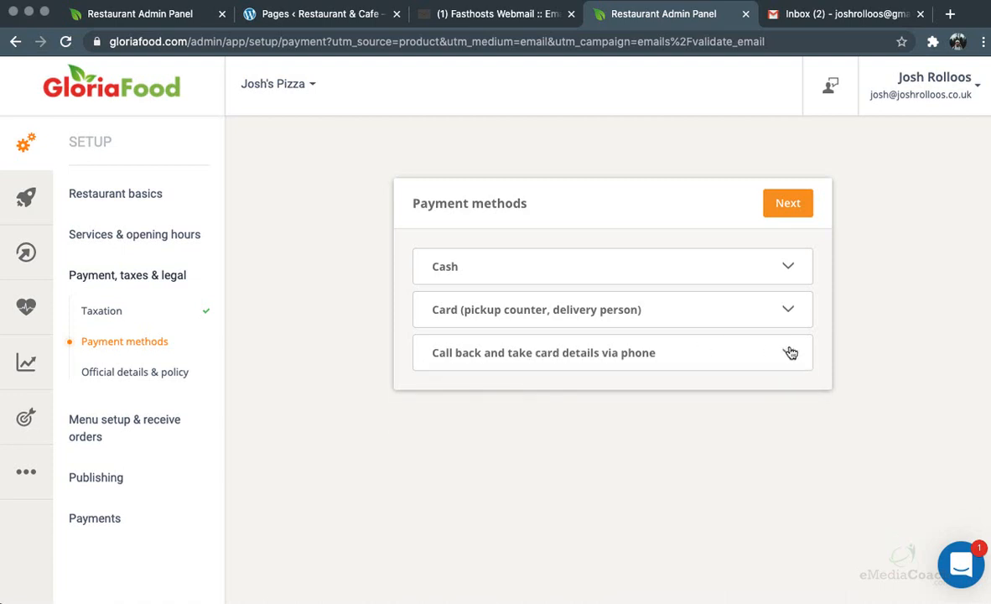
{"action": "left_click", "coordinate": [789, 353]}
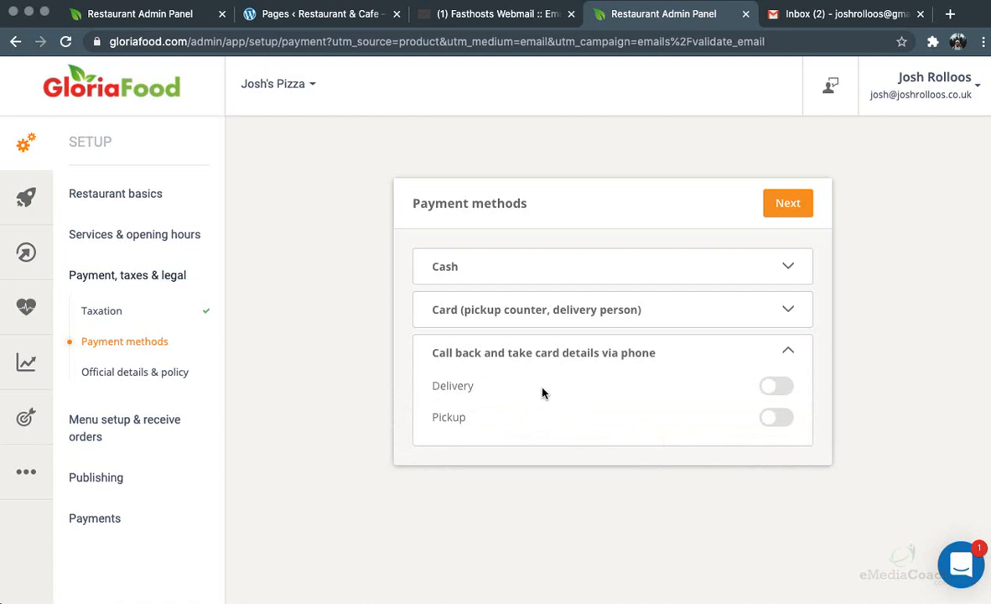
{"action": "left_click", "coordinate": [780, 353]}
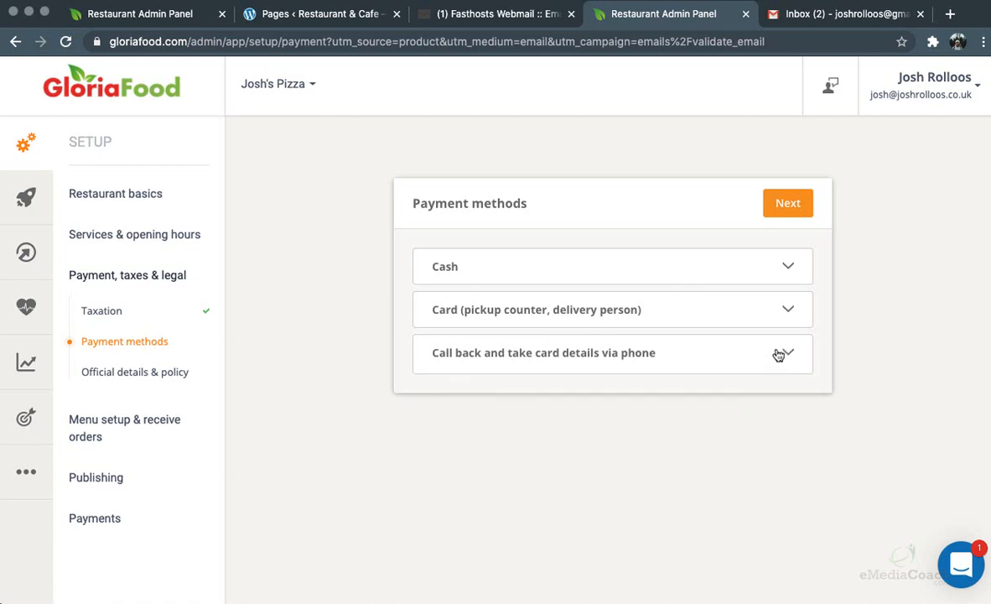
{"action": "left_click", "coordinate": [786, 205]}
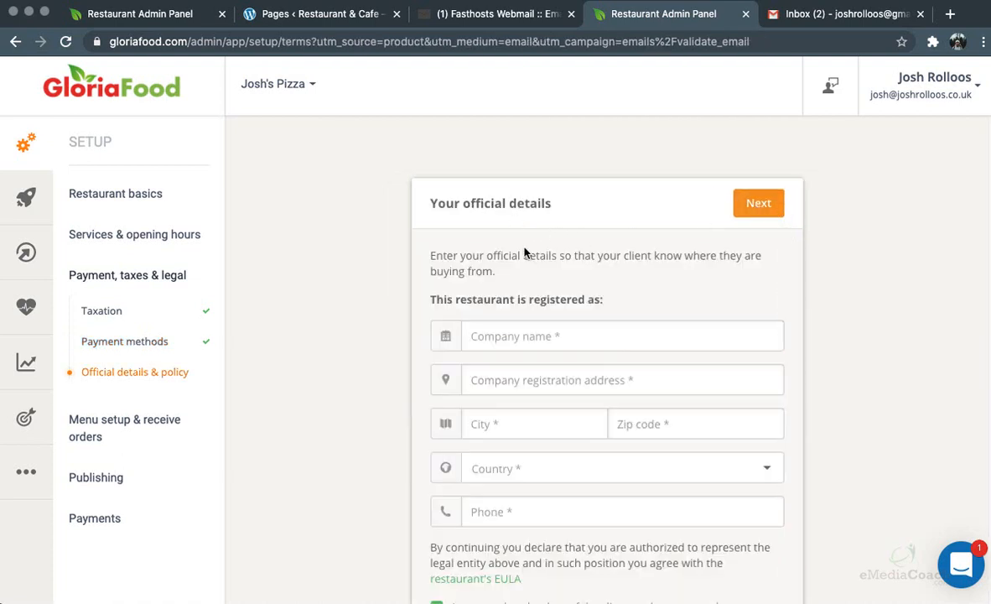
Enter company name 'test', 'test' in the next field, city Belfast and zip code bt1
{"action": "left_click", "coordinate": [542, 335]}
{"action": "type", "text": "test"}
{"action": "key", "text": "Tab"}
{"action": "type", "text": "test"}
{"action": "key", "text": "Tab"}
{"action": "type", "text": "belgas"}
{"action": "key", "text": "BackSpace"}
{"action": "key", "text": "BackSpace"}
{"action": "key", "text": "BackSpace"}
{"action": "type", "text": "fast"}
{"action": "key", "text": "Tab"}
{"action": "type", "text": "bt1"}
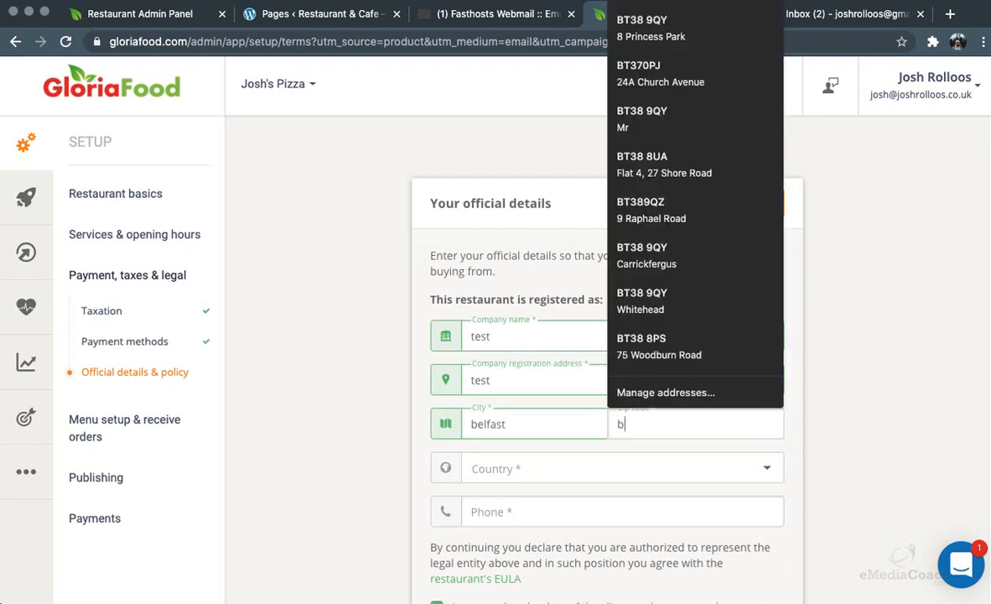
Set country to United Kingdom, enter the restaurant's phone number, and accept the policies
{"action": "left_click", "coordinate": [492, 461]}
{"action": "type", "text": "unite"}
{"action": "left_click", "coordinate": [467, 417]}
{"action": "left_click", "coordinate": [521, 515]}
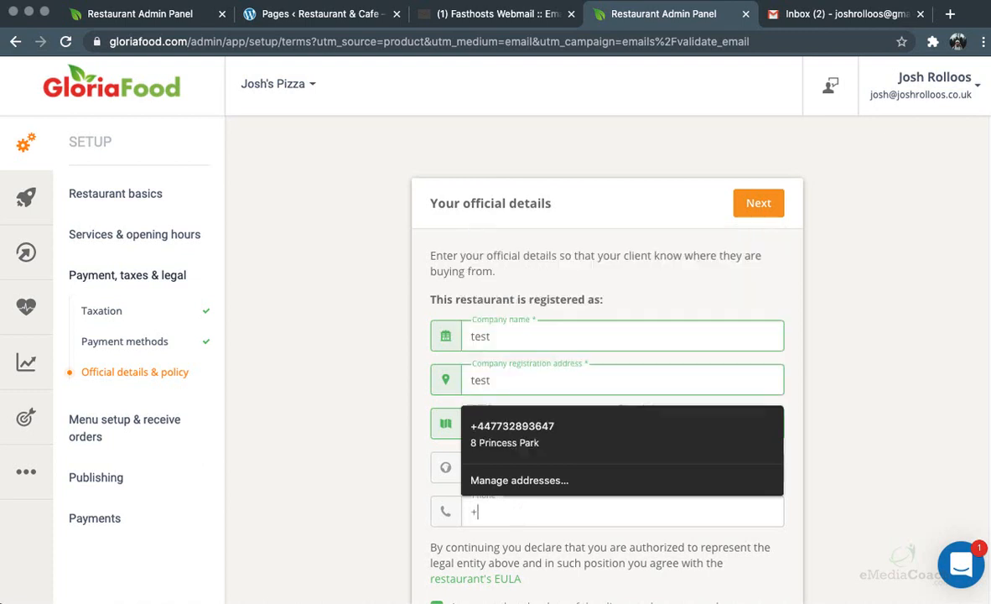
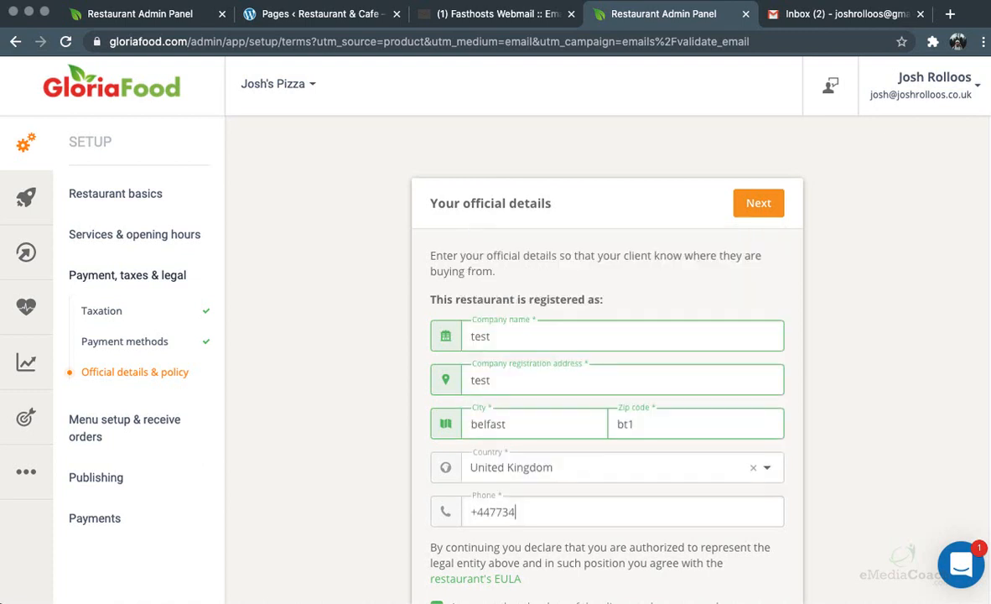
{"action": "left_click", "coordinate": [363, 468]}
{"action": "scroll", "coordinate": [363, 468], "scroll_direction": "down", "scroll_amount": 2}
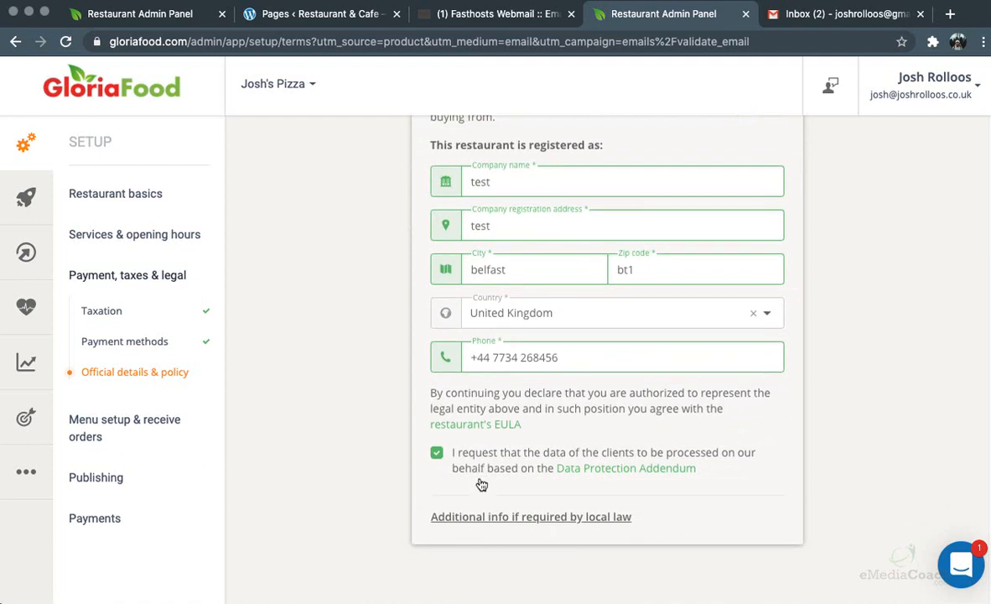
{"action": "scroll", "coordinate": [482, 474], "scroll_direction": "up", "scroll_amount": 2}
{"action": "left_click", "coordinate": [761, 188]}
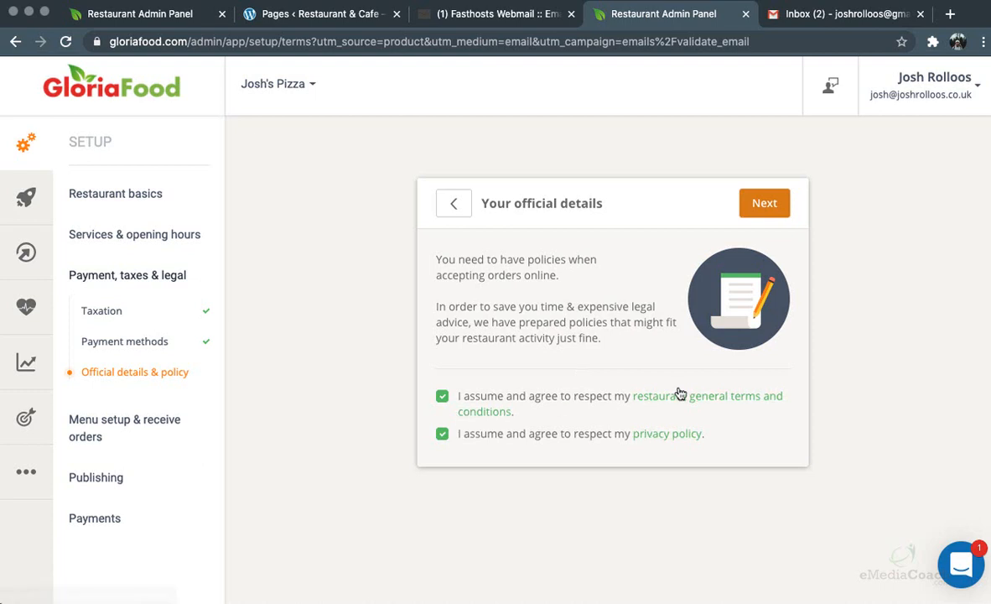
{"action": "left_click", "coordinate": [773, 202]}
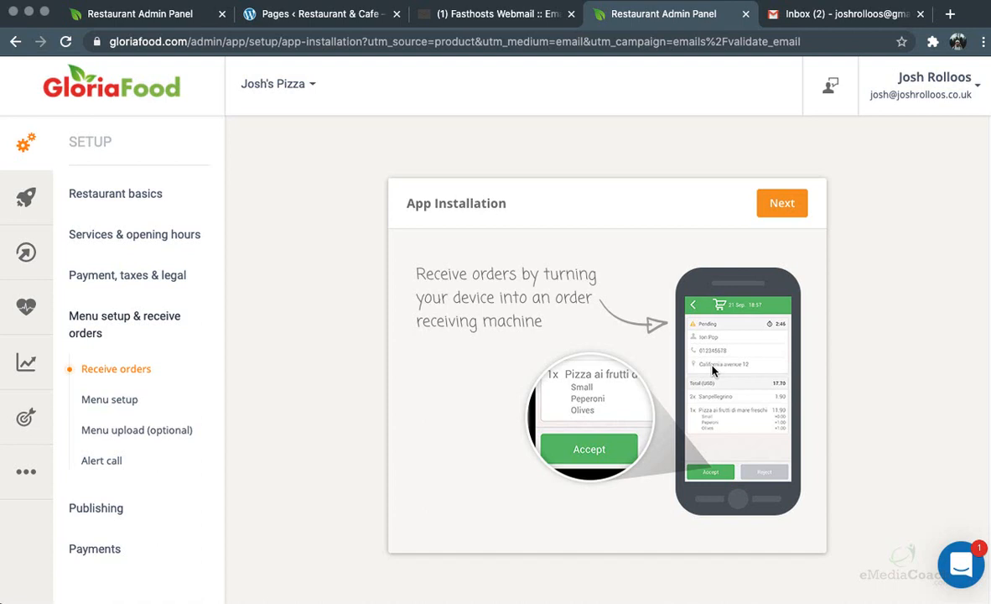
Choose Smartphone as the device for the order taking app
{"action": "left_click", "coordinate": [781, 205]}
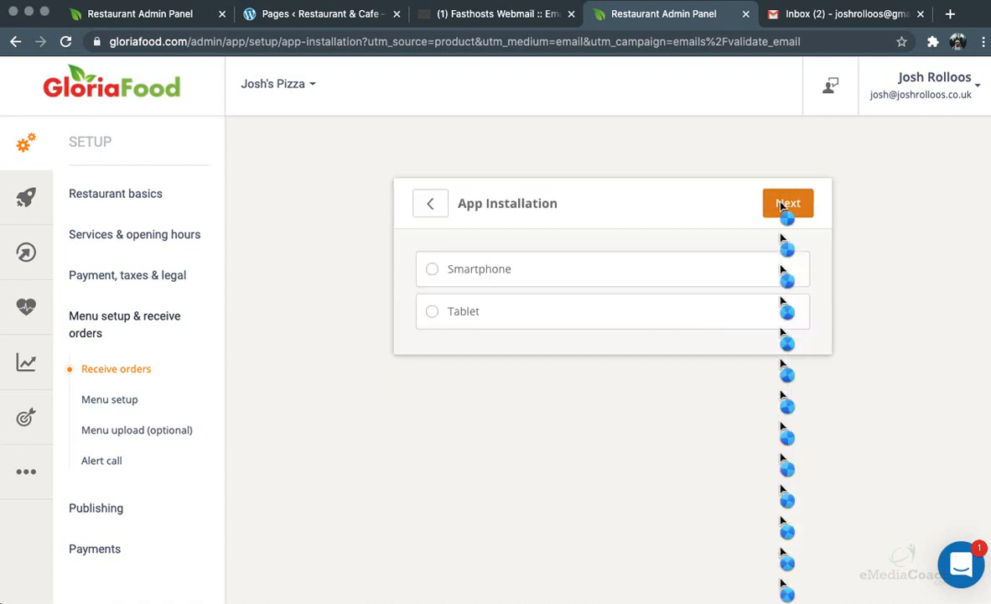
{"action": "left_click", "coordinate": [471, 268]}
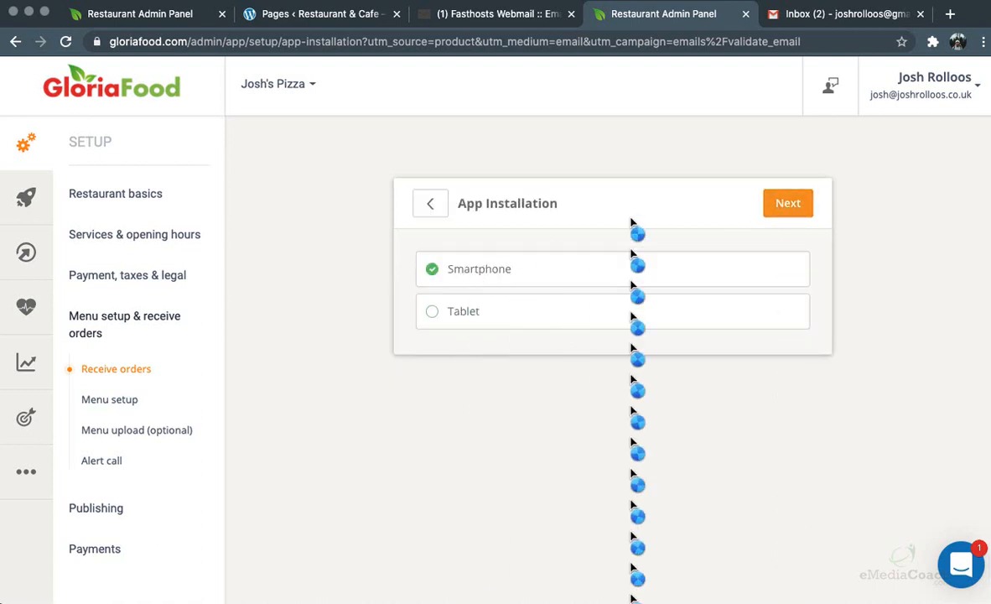
{"action": "left_click", "coordinate": [776, 202]}
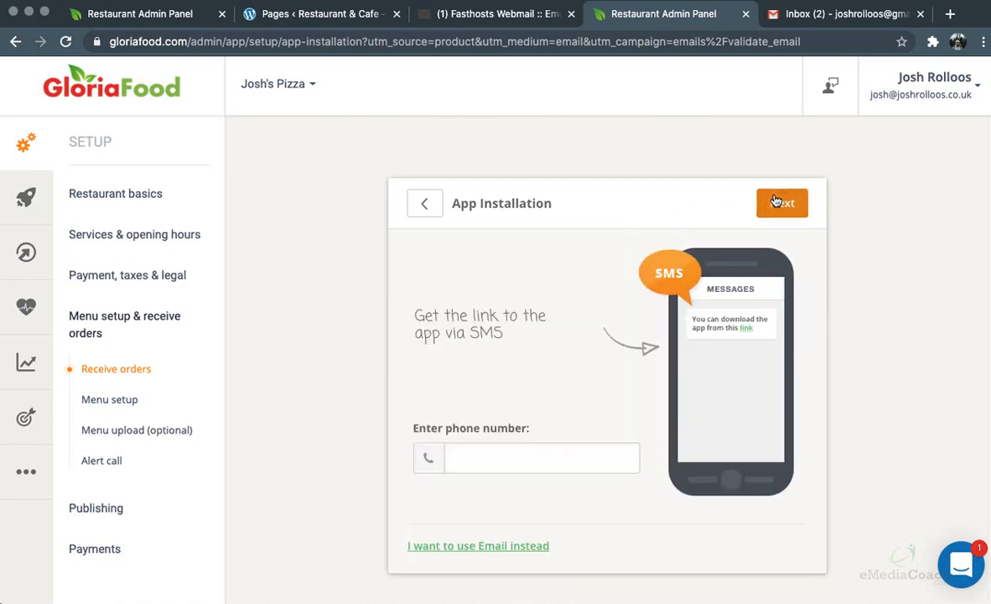
Switch to receiving the app link by email and enter the owner's email address
{"action": "left_click", "coordinate": [525, 457]}
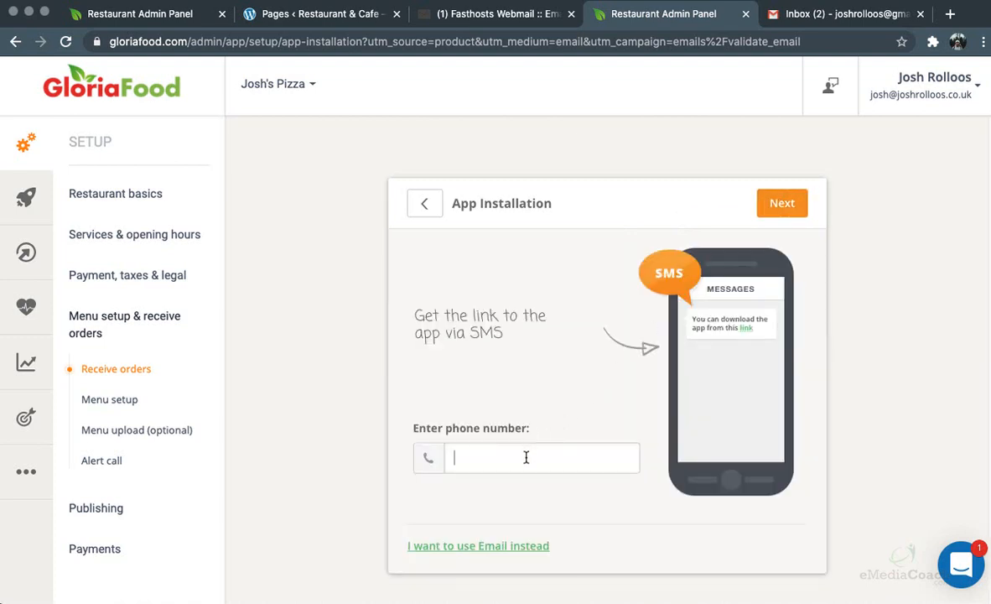
{"action": "left_click", "coordinate": [493, 545]}
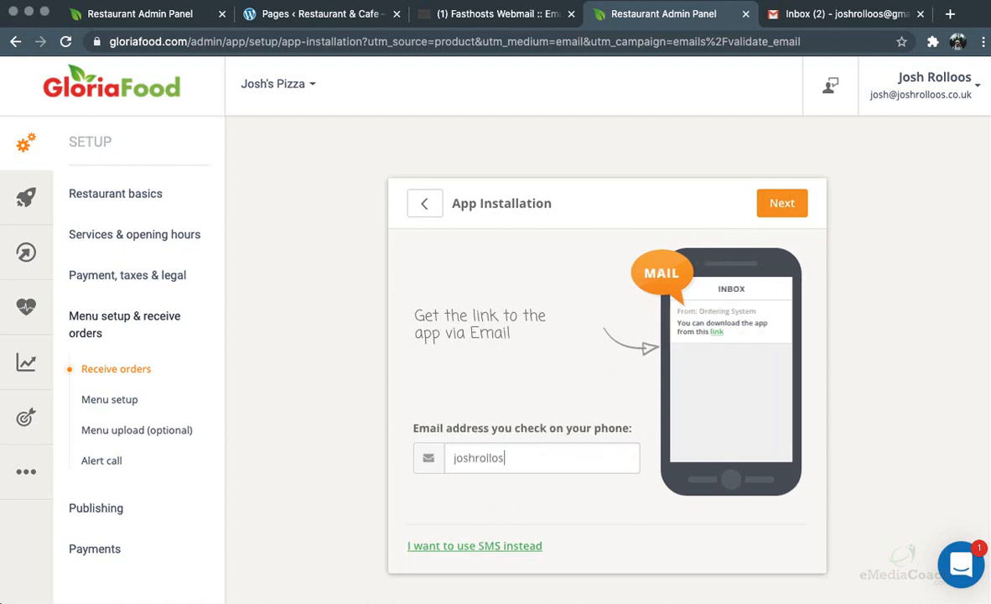
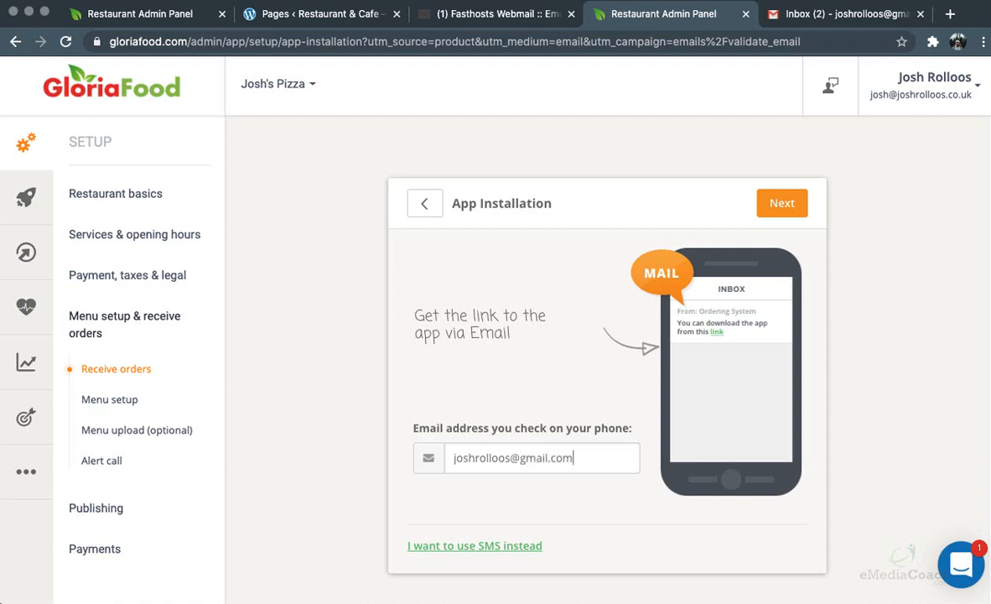
Send the app download link to the entered email address
{"action": "left_click", "coordinate": [780, 203]}
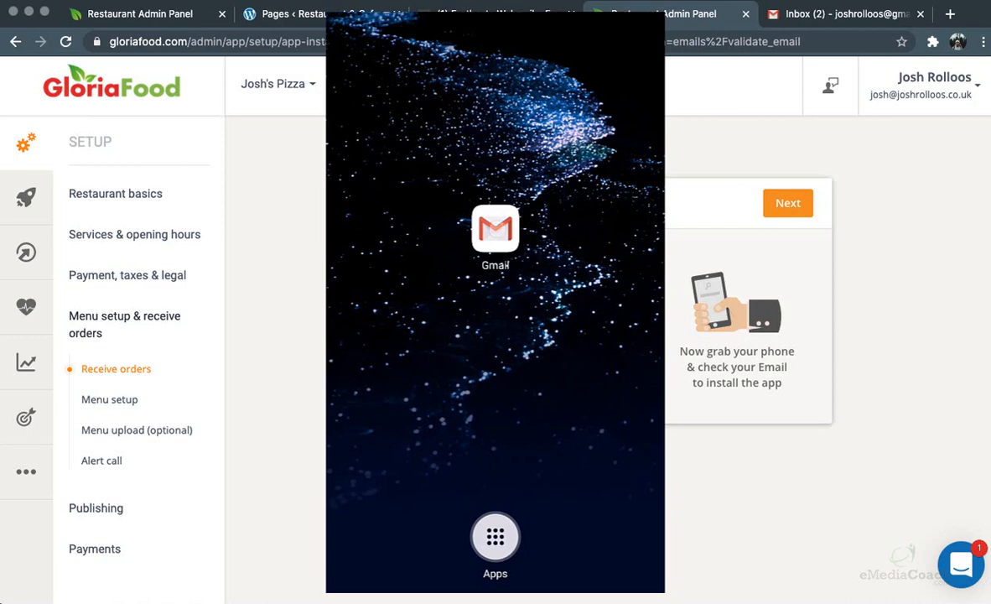
Install the Restaurant Order Taking App from the Gmail download email via Google Play and open it
{"action": "left_click", "coordinate": [496, 228]}
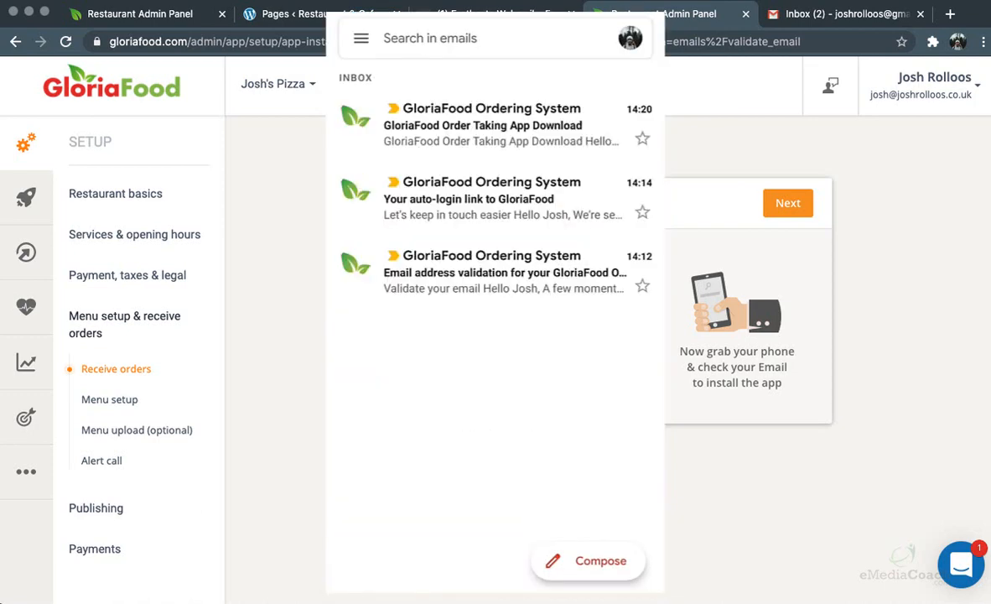
{"action": "left_click", "coordinate": [501, 125]}
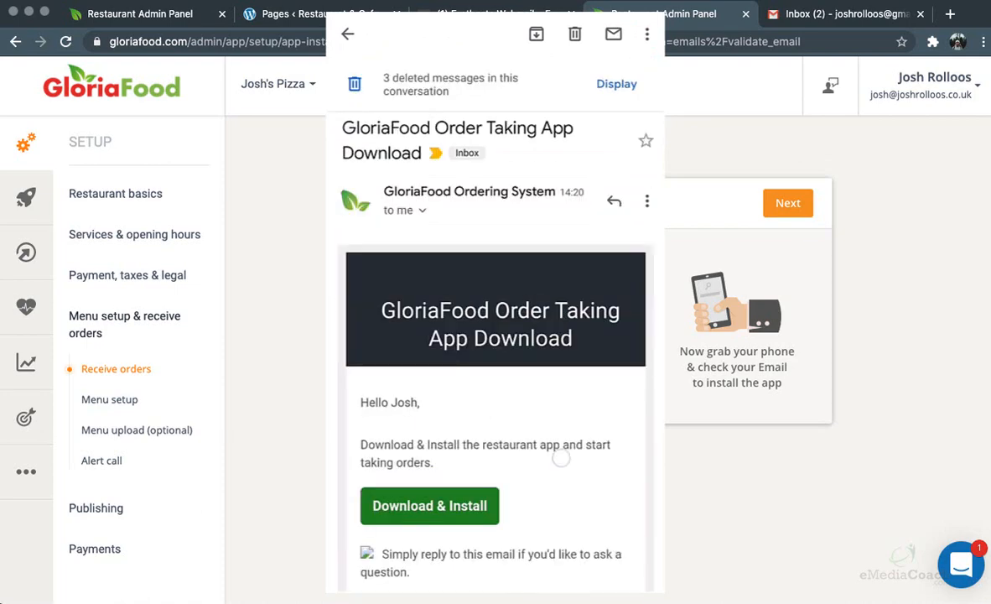
{"action": "left_click_drag", "start_coordinate": [560, 457], "coordinate": [561, 327]}
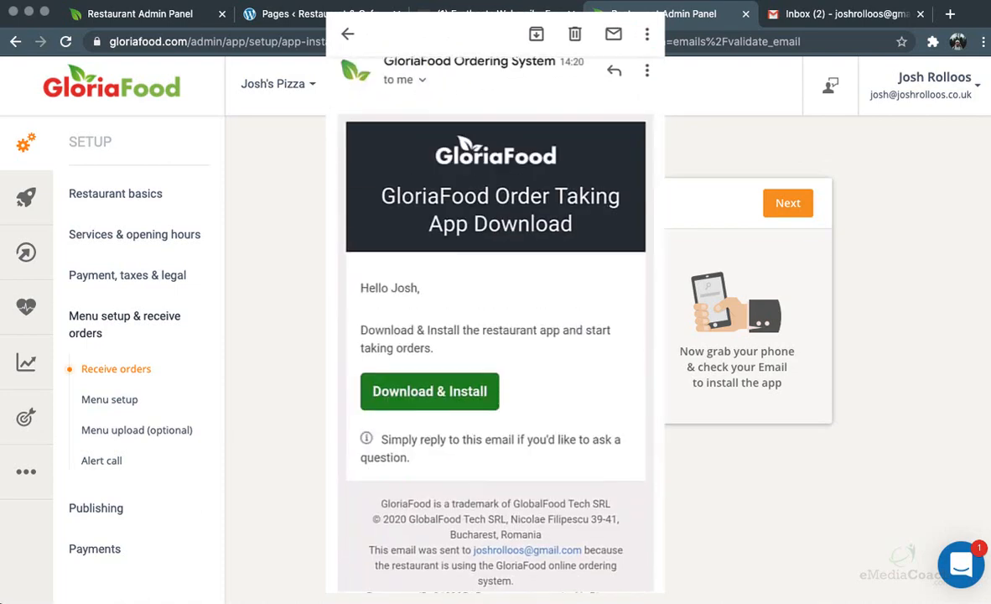
{"action": "left_click", "coordinate": [438, 396]}
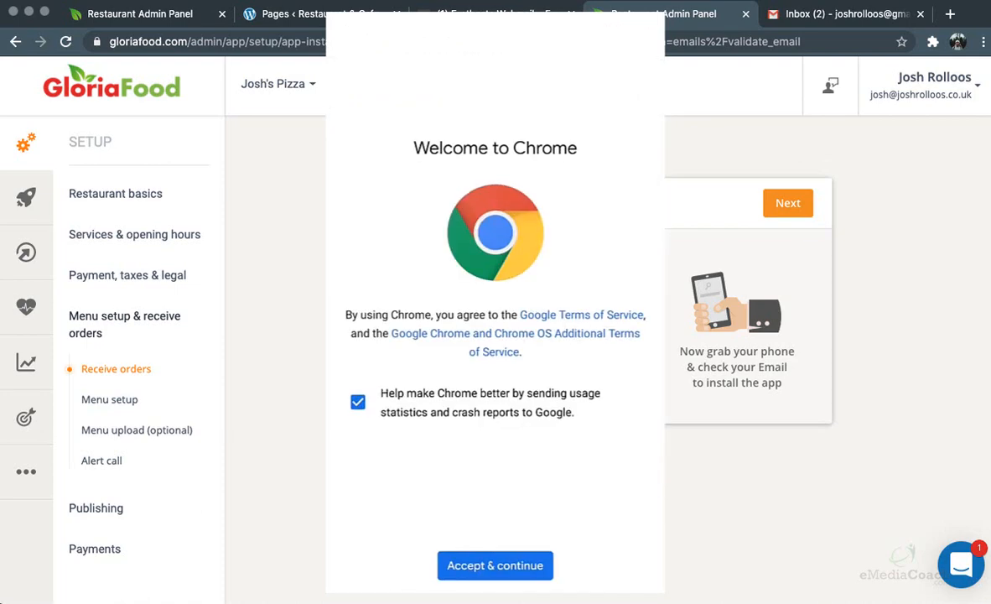
{"action": "left_click", "coordinate": [513, 560]}
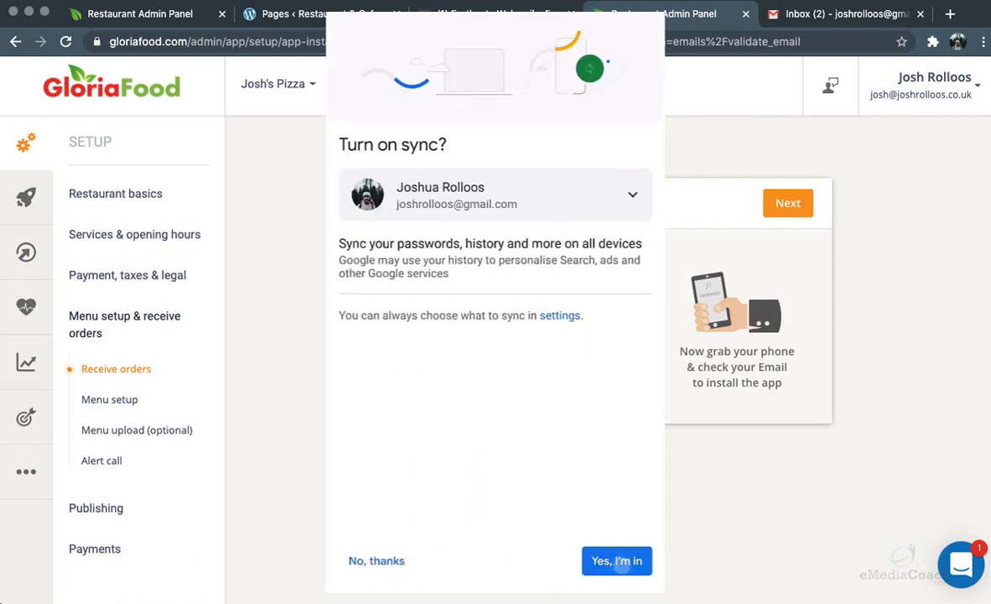
{"action": "left_click", "coordinate": [619, 561]}
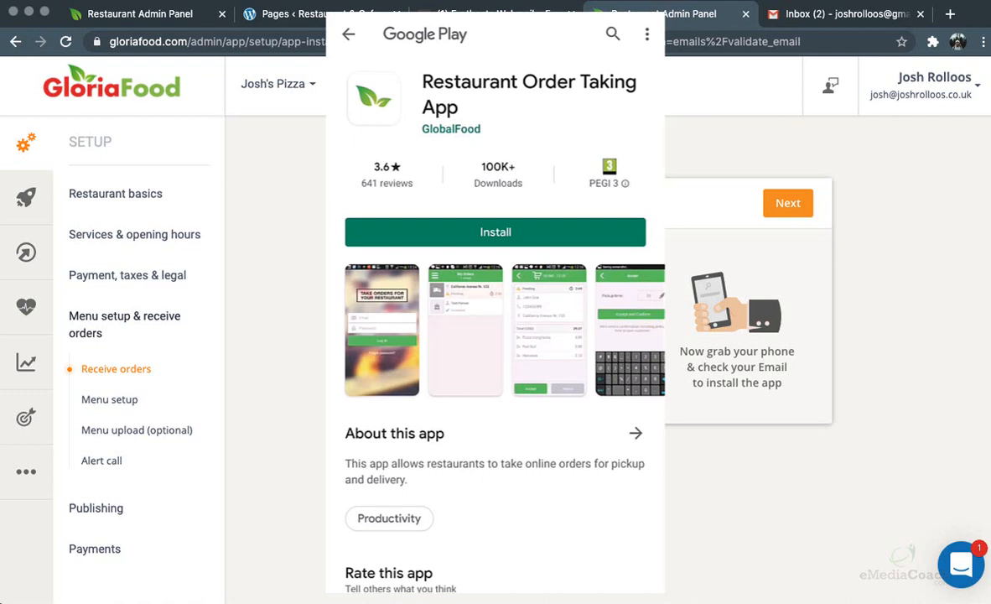
{"action": "left_click", "coordinate": [495, 232]}
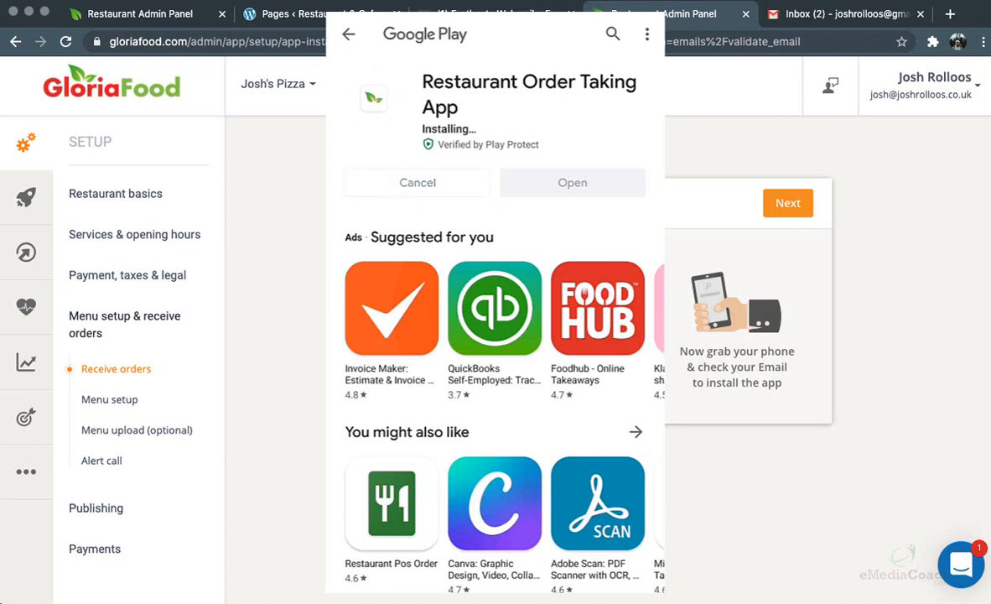
{"action": "left_click", "coordinate": [581, 169]}
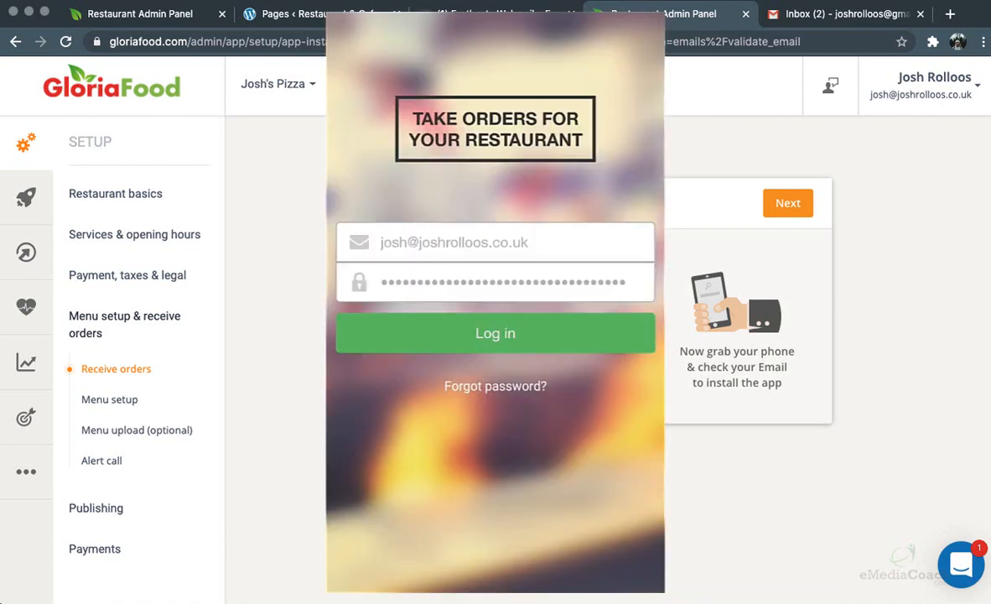
Log in to the order app, allow location and media access, and open a test order
{"action": "left_click", "coordinate": [477, 312]}
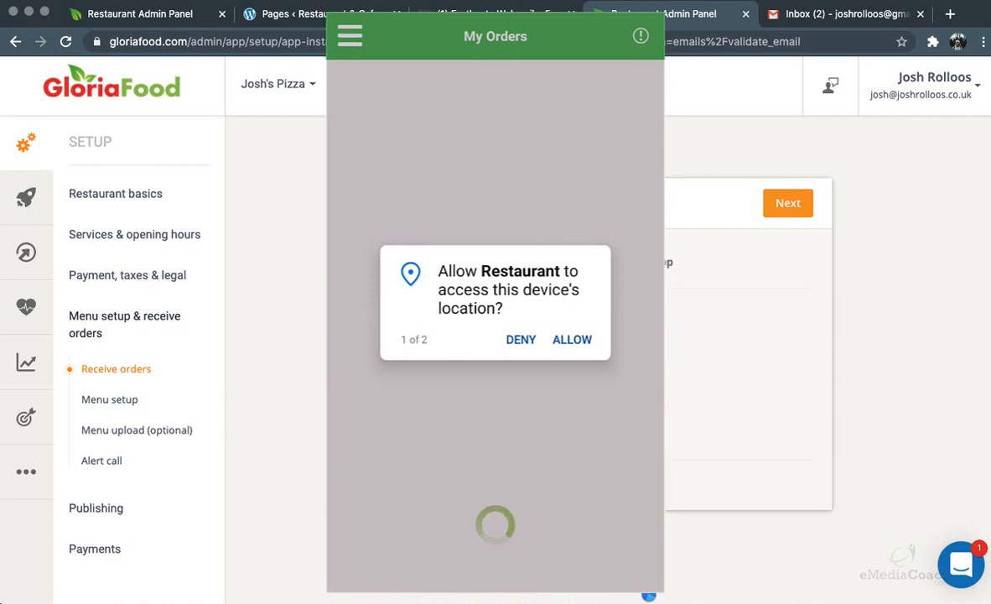
{"action": "left_click", "coordinate": [571, 339]}
{"action": "left_click", "coordinate": [572, 339]}
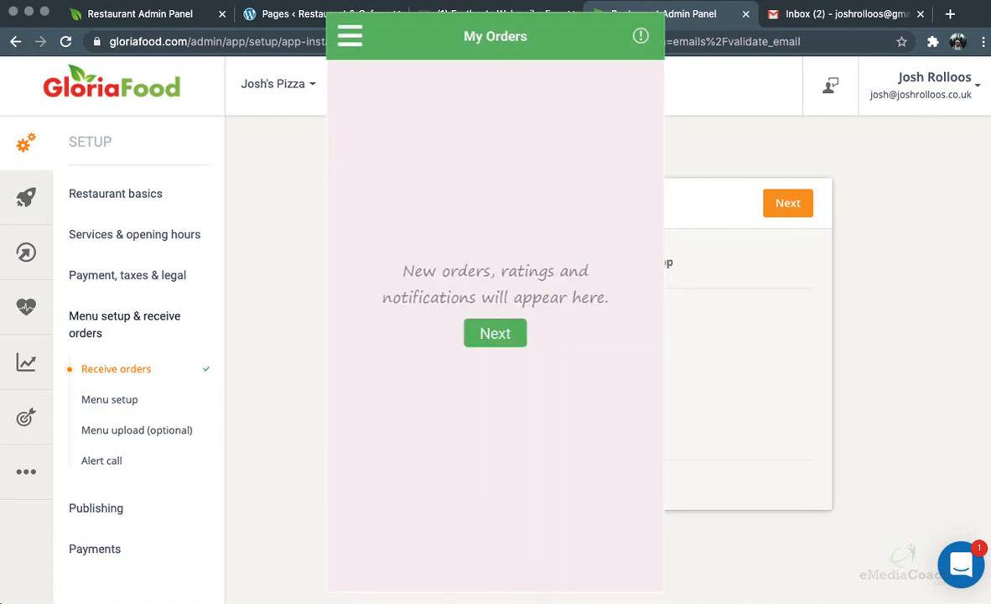
{"action": "left_click", "coordinate": [498, 330]}
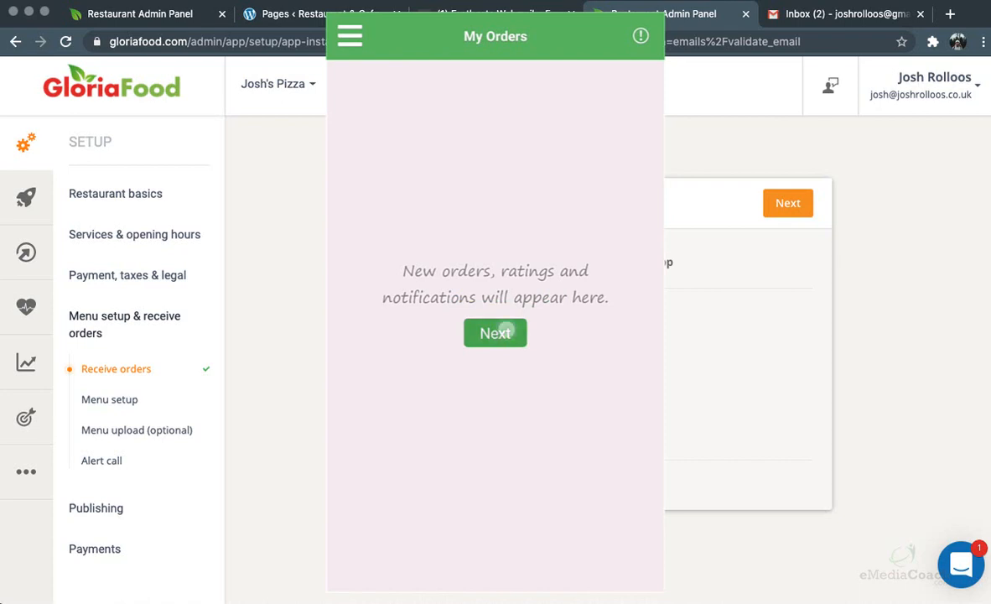
{"action": "left_click", "coordinate": [495, 333]}
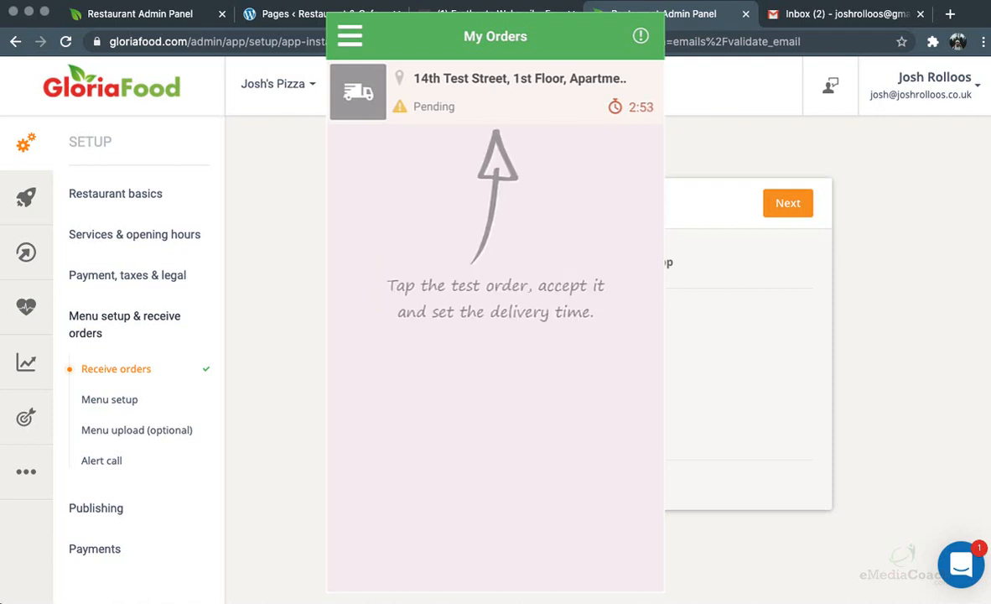
{"action": "left_click", "coordinate": [496, 93]}
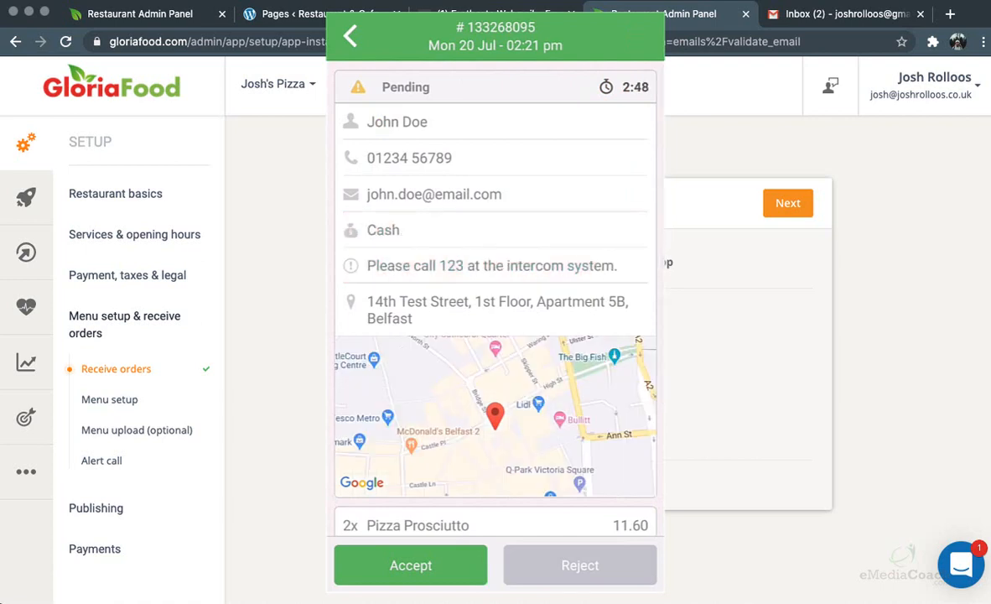
Accept the test order with a 20-minute delivery time
{"action": "left_click_drag", "start_coordinate": [492, 309], "coordinate": [460, 318]}
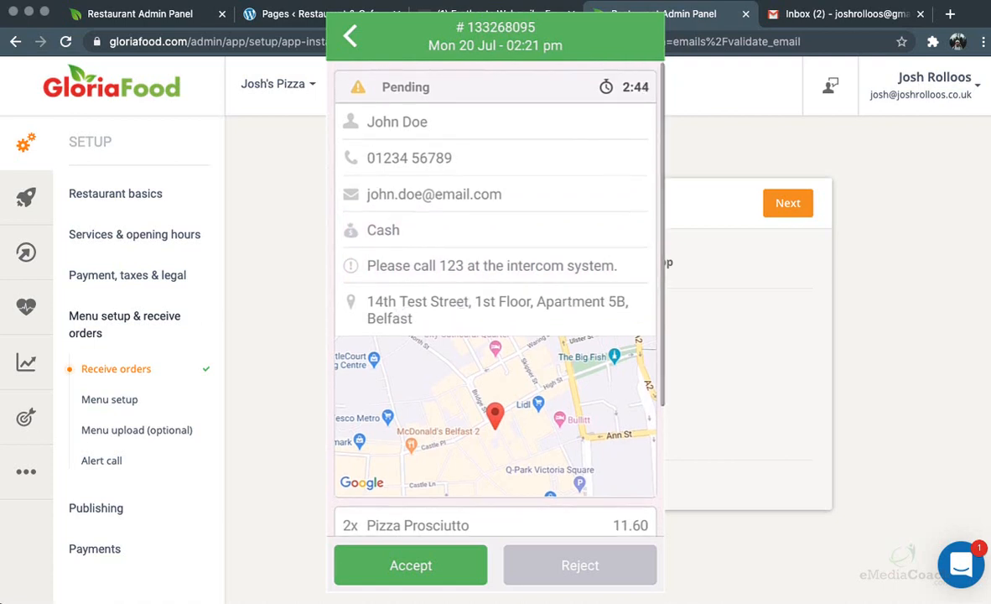
{"action": "left_click", "coordinate": [430, 148]}
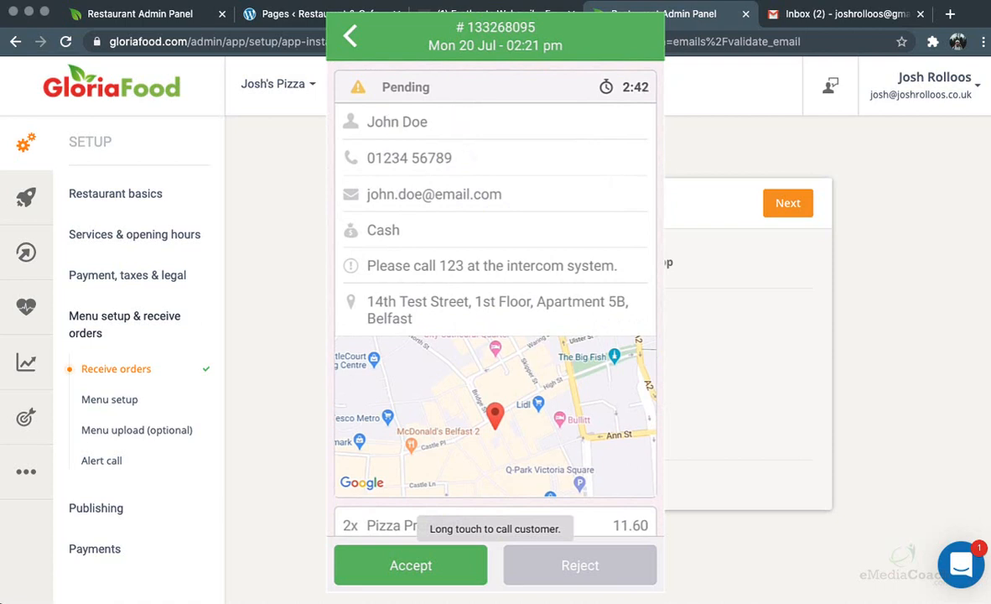
{"action": "left_click", "coordinate": [411, 565]}
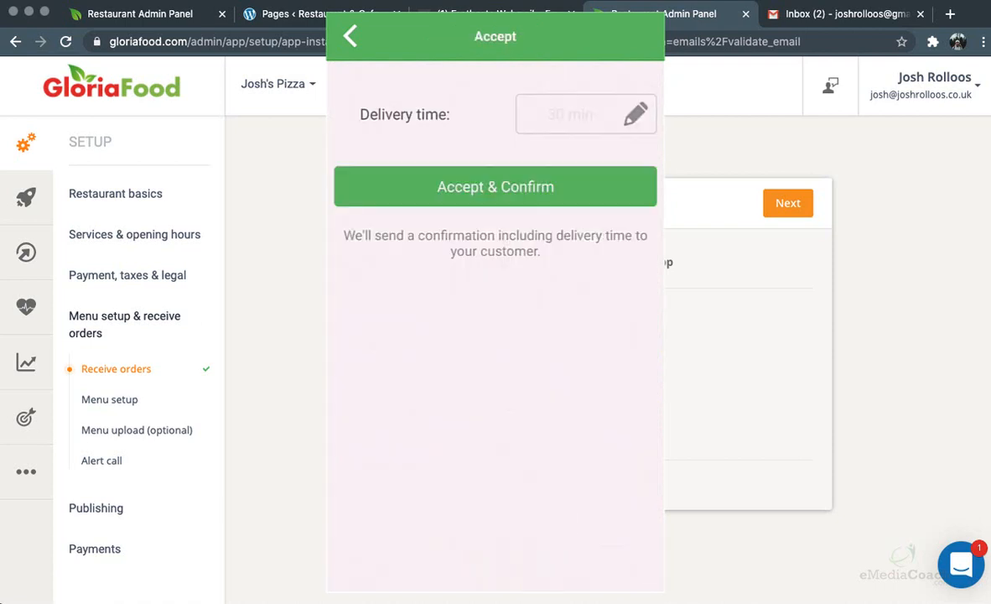
{"action": "left_click", "coordinate": [570, 115]}
{"action": "type", "text": "20"}
{"action": "left_click", "coordinate": [577, 400]}
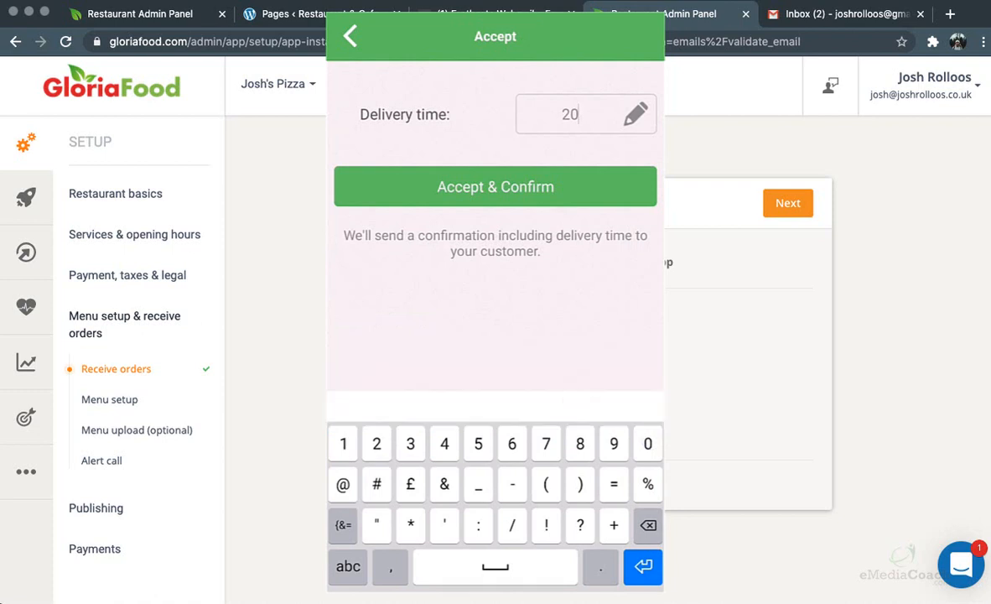
{"action": "left_click", "coordinate": [482, 175]}
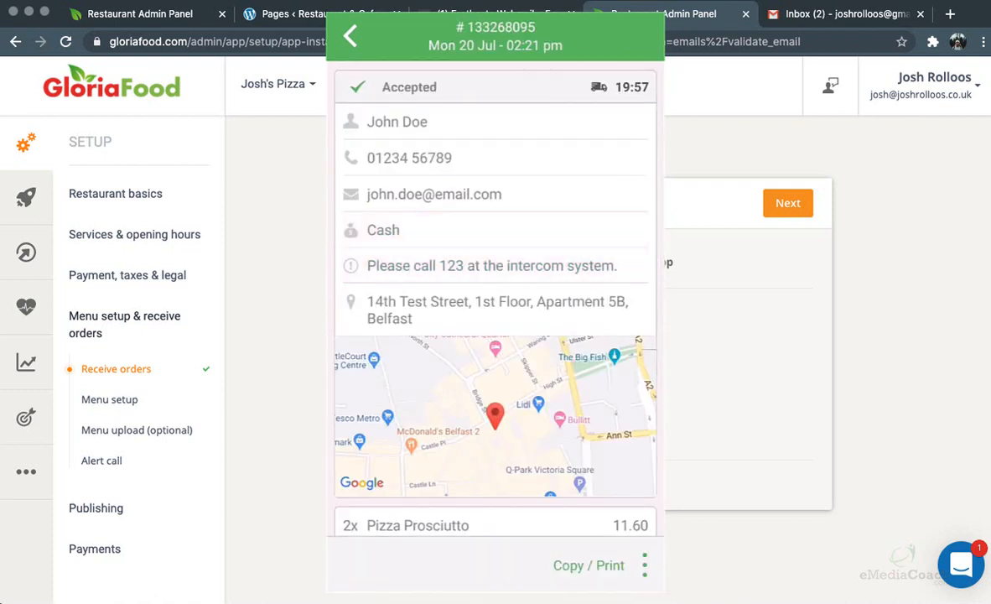
Bring up the order's copy and print options, then move on from app installation to Menu setup
{"action": "left_click", "coordinate": [592, 565]}
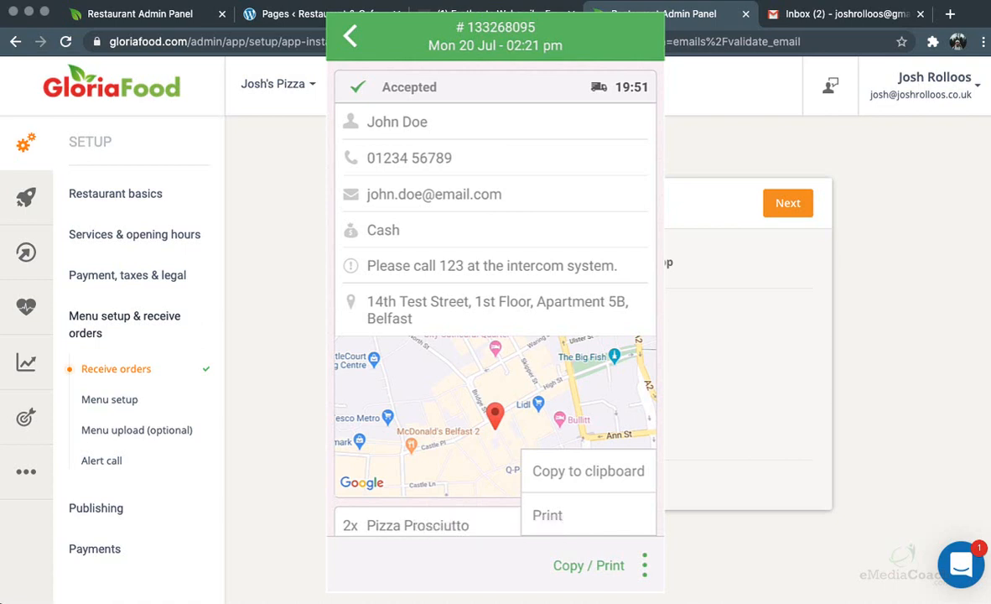
{"action": "left_click", "coordinate": [779, 208]}
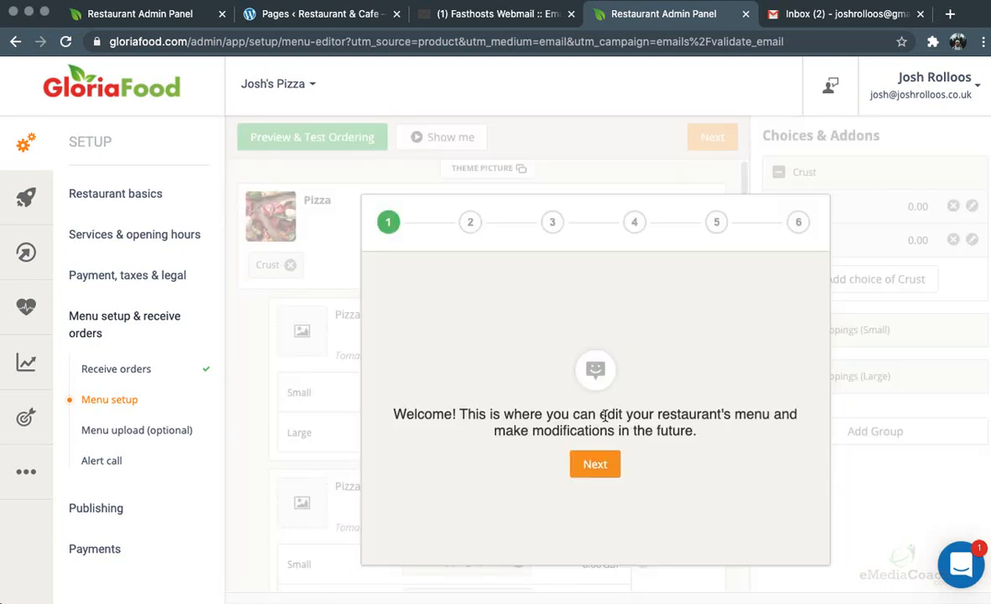
Step through and finish the menu editor's welcome tour, then look over the sample menu
{"action": "left_click", "coordinate": [594, 464]}
{"action": "left_click", "coordinate": [594, 460]}
{"action": "left_click", "coordinate": [594, 463]}
{"action": "left_click", "coordinate": [595, 459]}
{"action": "left_click", "coordinate": [595, 486]}
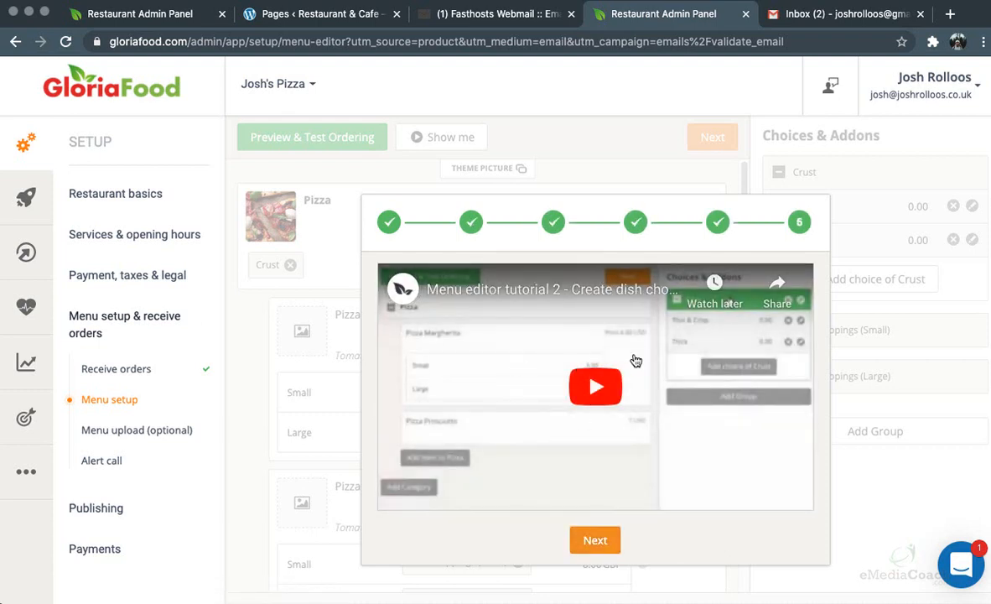
{"action": "left_click", "coordinate": [596, 541]}
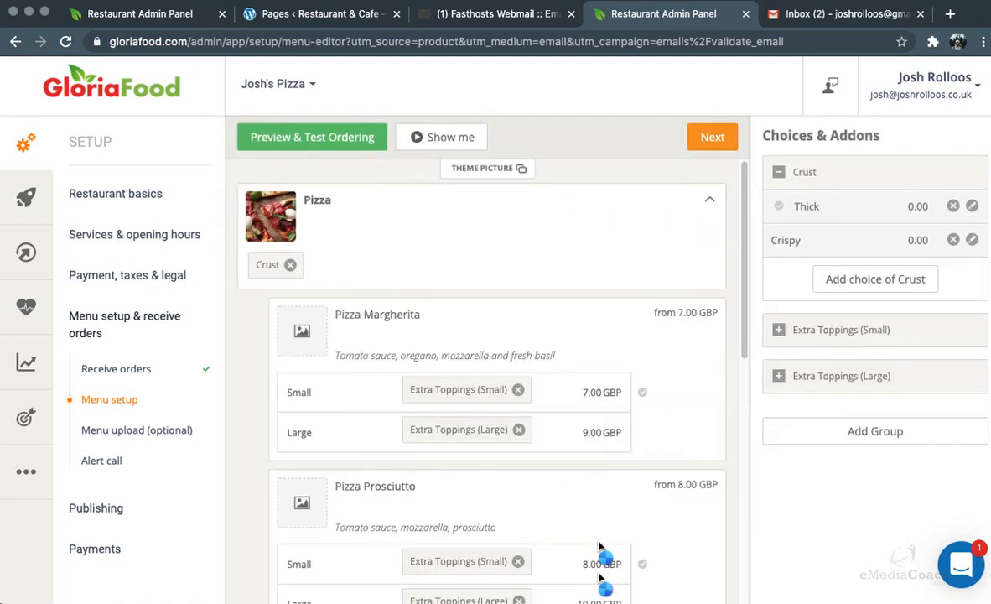
{"action": "scroll", "coordinate": [600, 547], "scroll_direction": "down", "scroll_amount": 2}
{"action": "scroll", "coordinate": [600, 547], "scroll_direction": "up", "scroll_amount": 2}
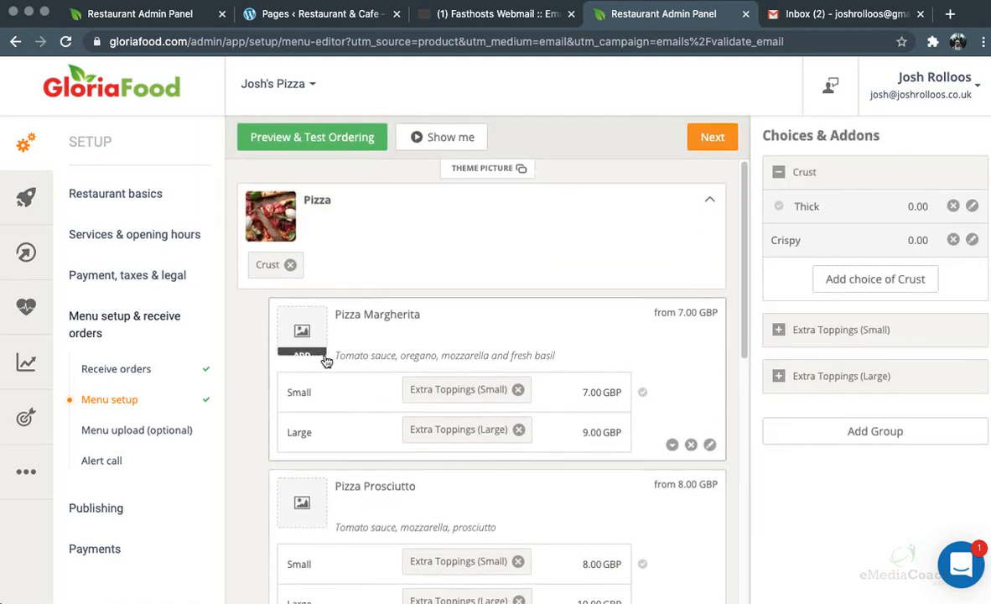
{"action": "scroll", "coordinate": [455, 327], "scroll_direction": "down", "scroll_amount": 5}
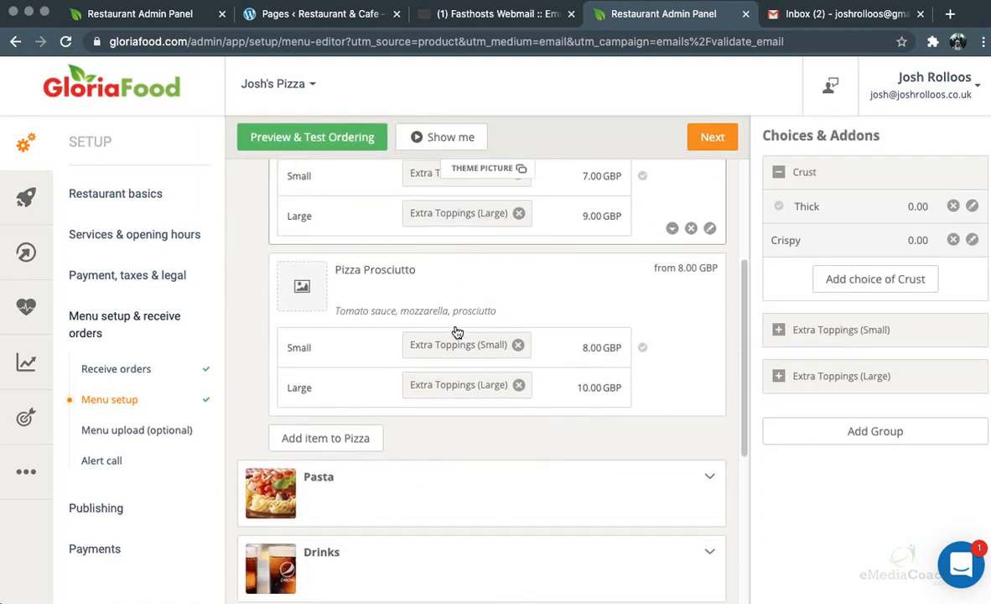
{"action": "scroll", "coordinate": [398, 398], "scroll_direction": "down", "scroll_amount": 5}
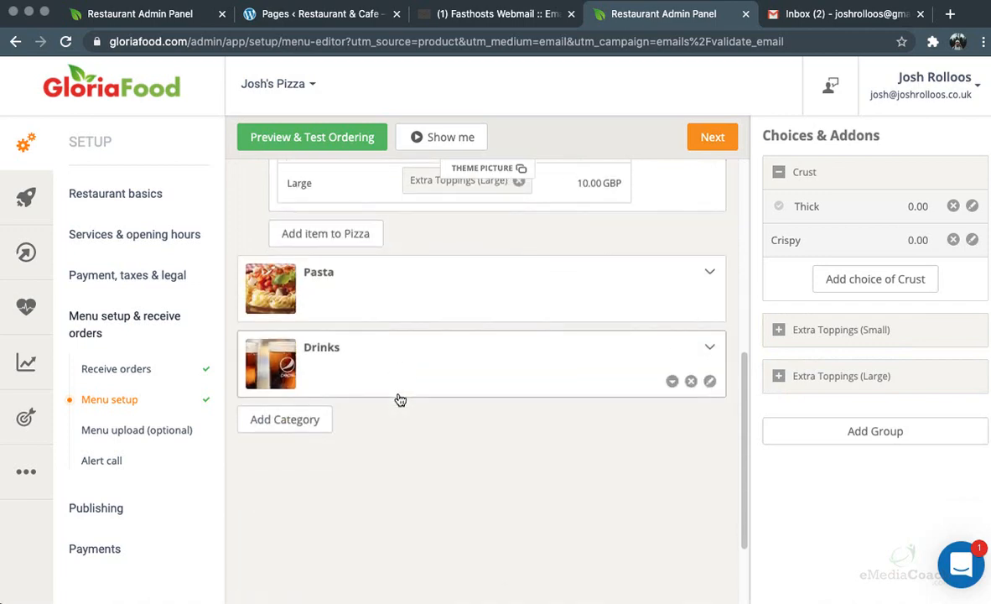
{"action": "scroll", "coordinate": [398, 400], "scroll_direction": "up", "scroll_amount": 3}
{"action": "scroll", "coordinate": [402, 424], "scroll_direction": "up", "scroll_amount": 5}
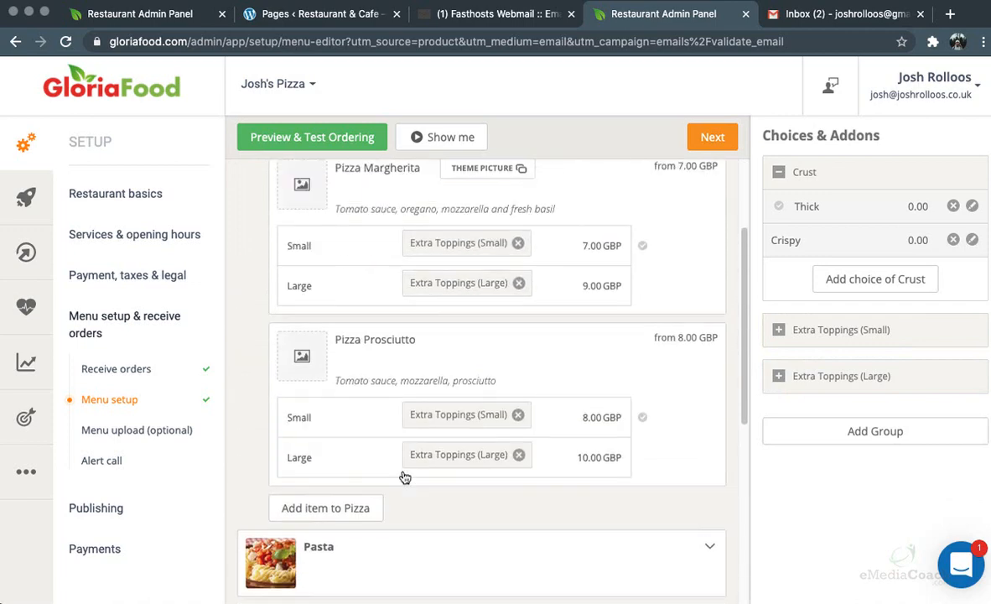
{"action": "scroll", "coordinate": [386, 313], "scroll_direction": "up", "scroll_amount": 2}
{"action": "mouse_move", "coordinate": [285, 218]}
{"action": "scroll", "coordinate": [527, 250], "scroll_direction": "down", "scroll_amount": 1}
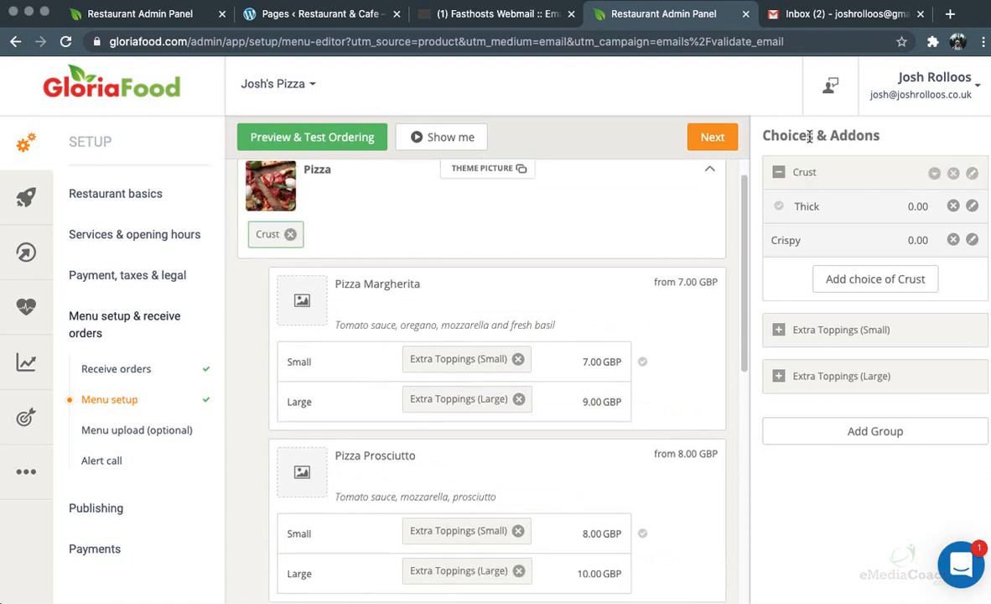
{"action": "scroll", "coordinate": [401, 318], "scroll_direction": "down", "scroll_amount": 6}
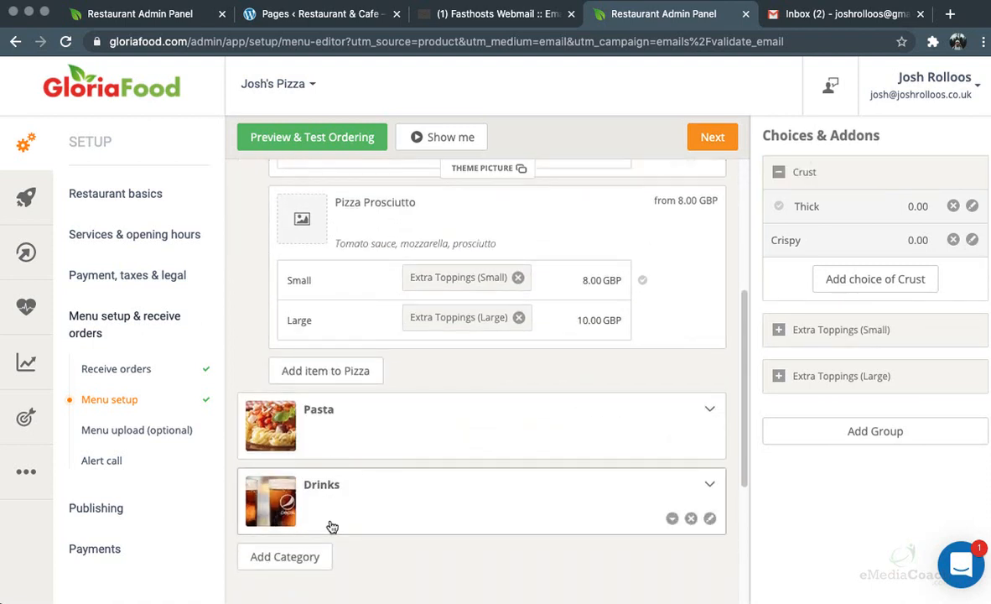
{"action": "scroll", "coordinate": [449, 468], "scroll_direction": "down", "scroll_amount": 1}
Delete the Drinks and Pasta categories, the Pizza Prosciutto item, and the Pizza category
{"action": "left_click", "coordinate": [691, 506]}
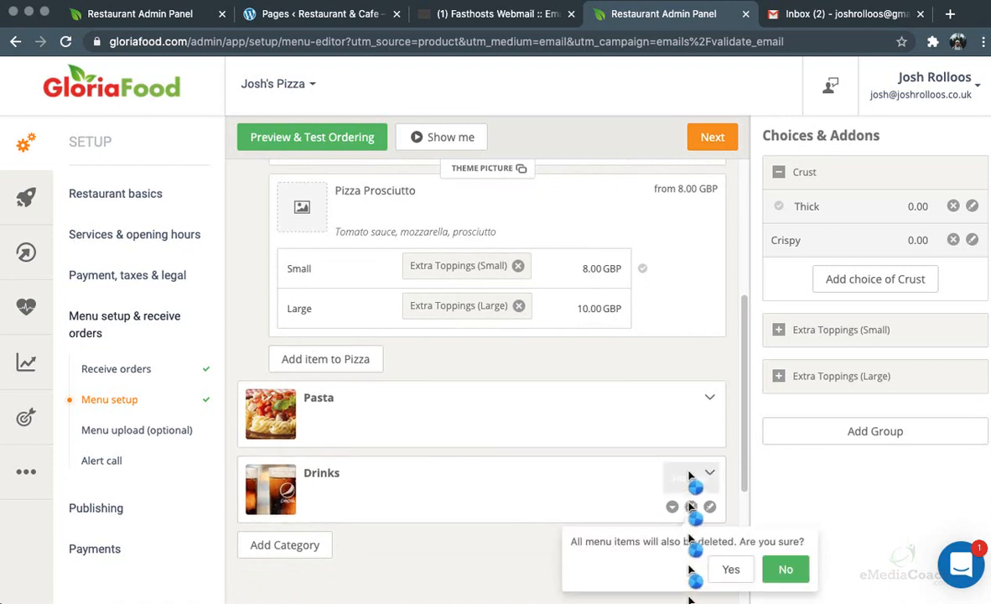
{"action": "left_click", "coordinate": [730, 568]}
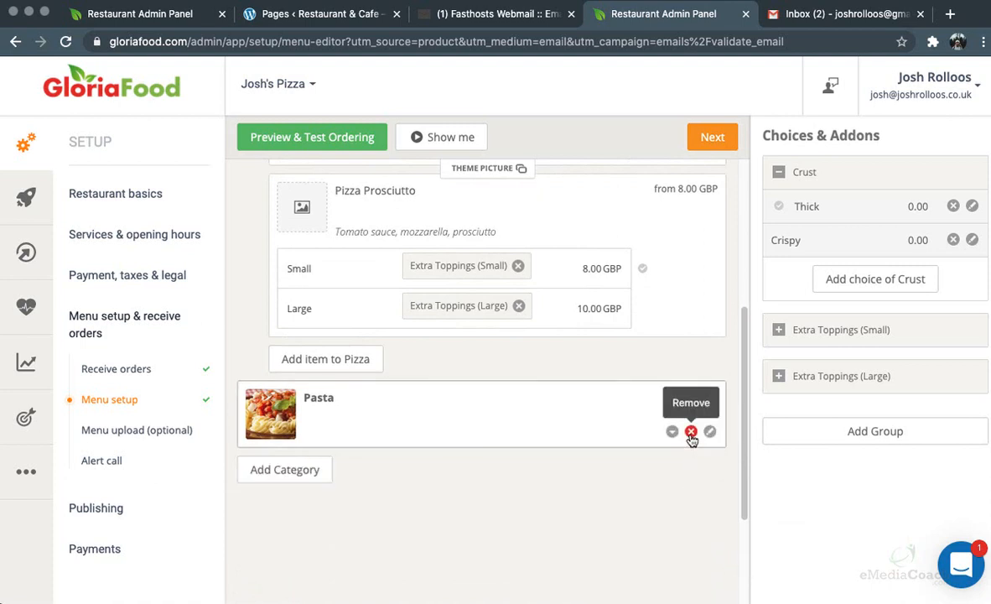
{"action": "left_click", "coordinate": [691, 431]}
{"action": "left_click", "coordinate": [730, 493]}
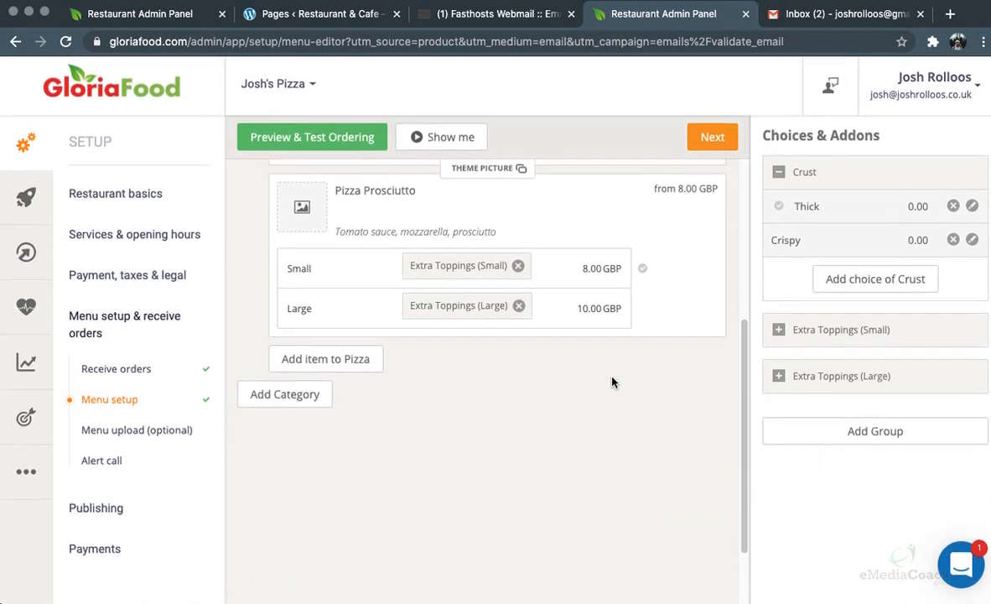
{"action": "left_click", "coordinate": [691, 320]}
{"action": "left_click", "coordinate": [730, 381]}
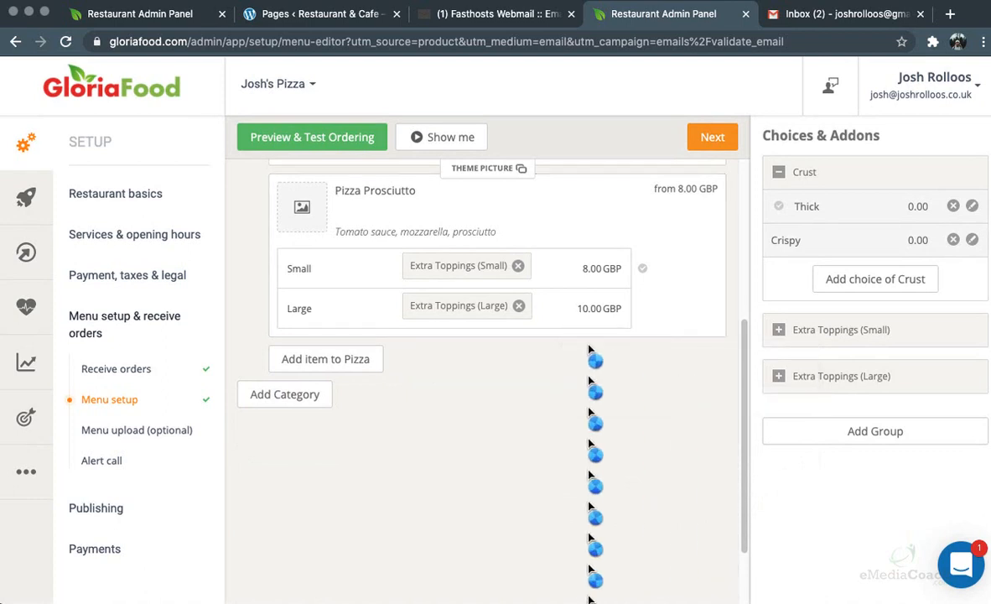
{"action": "scroll", "coordinate": [588, 351], "scroll_direction": "up", "scroll_amount": 3}
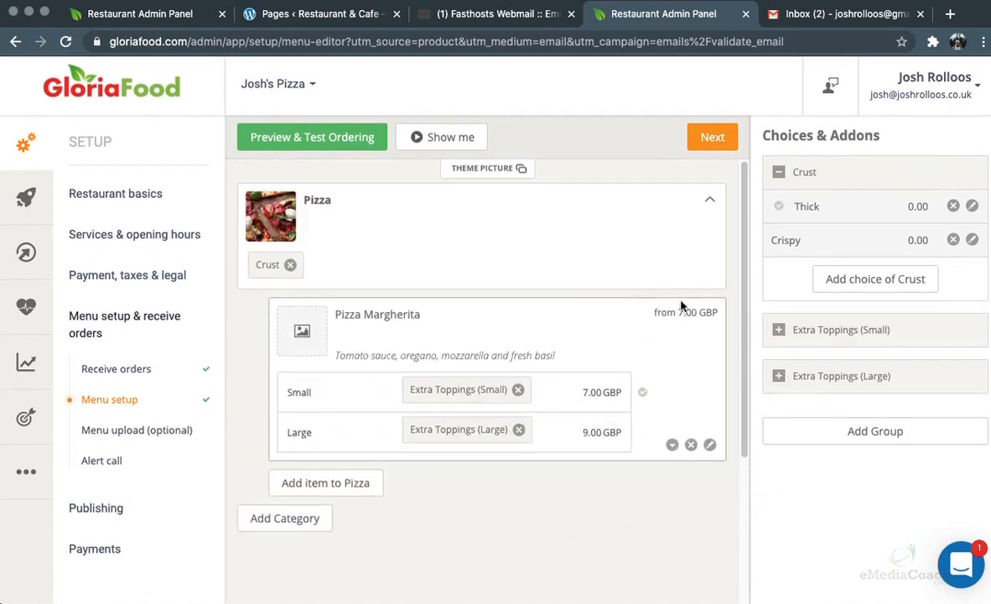
{"action": "left_click", "coordinate": [691, 274]}
{"action": "key", "text": "Return"}
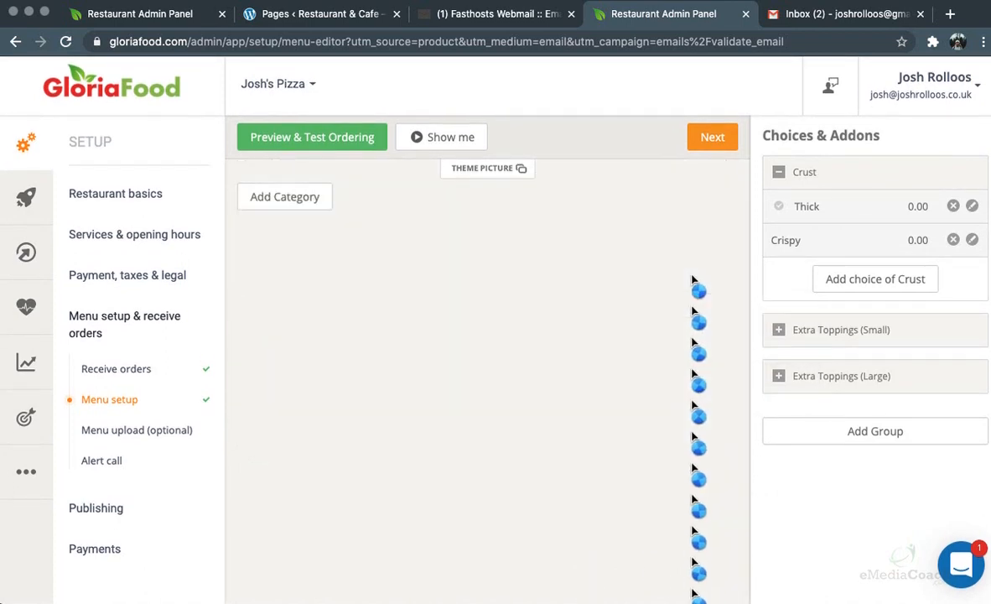
Create a Mains category with the description 'Main dishes'
{"action": "left_click", "coordinate": [322, 199]}
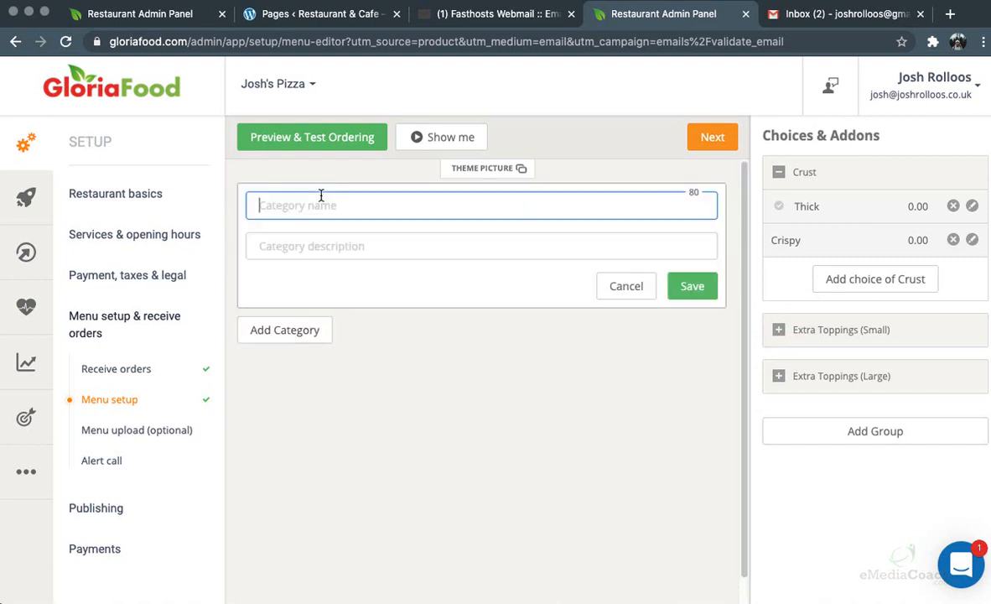
{"action": "type", "text": "Mains"}
{"action": "key", "text": "Tab"}
{"action": "type", "text": "M"}
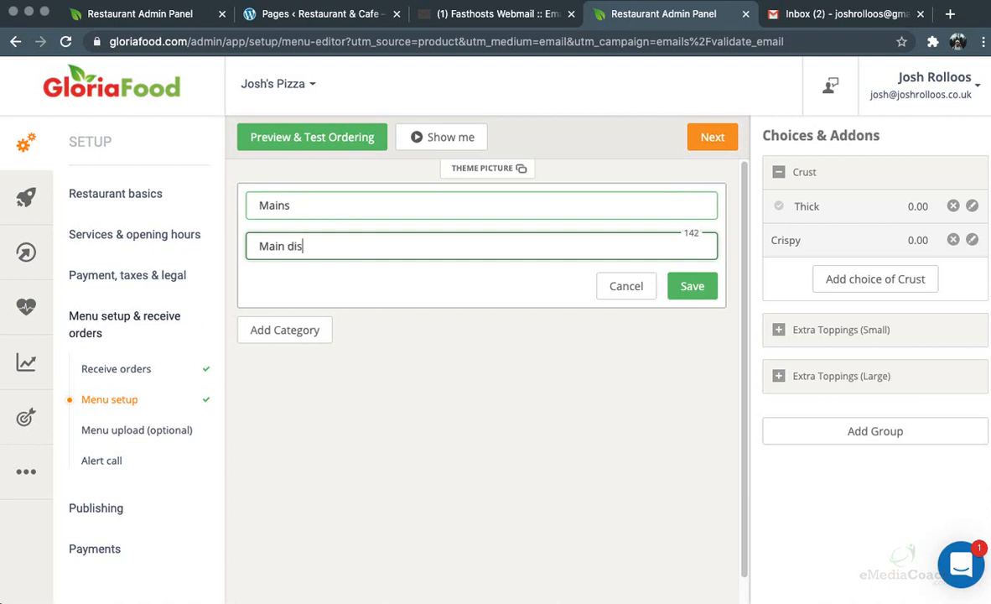
{"action": "left_click", "coordinate": [685, 287]}
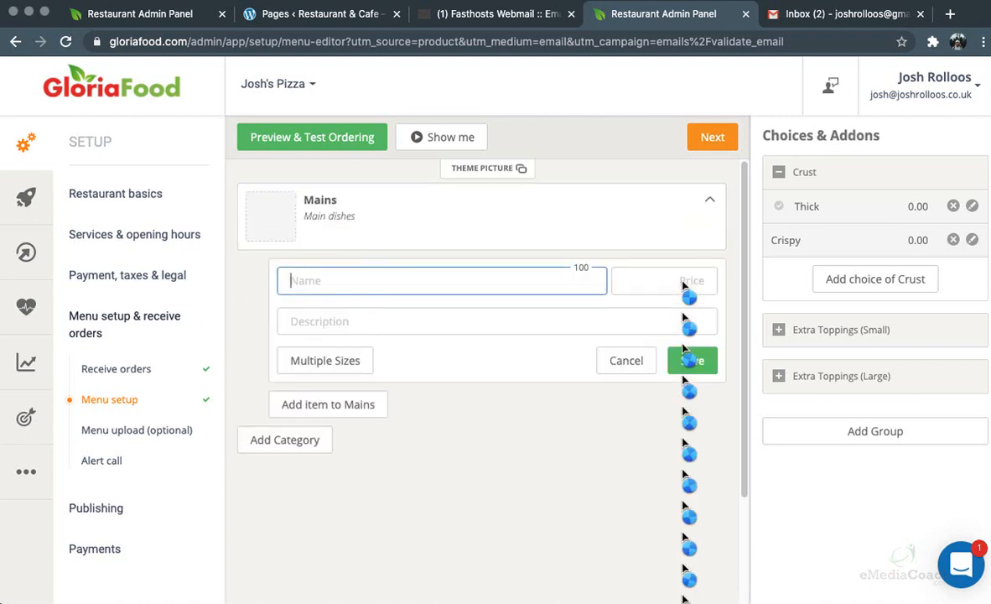
Add a Pepperoni item priced 15 with the description Pizza
{"action": "left_click", "coordinate": [427, 280]}
{"action": "type", "text": "Pe"}
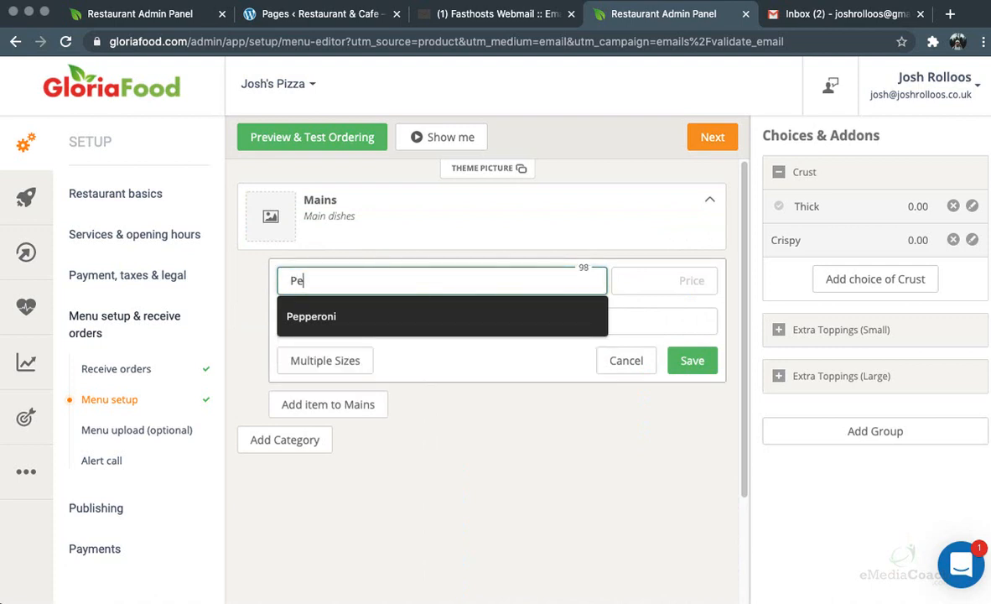
{"action": "type", "text": "pperoni"}
{"action": "left_click", "coordinate": [645, 287]}
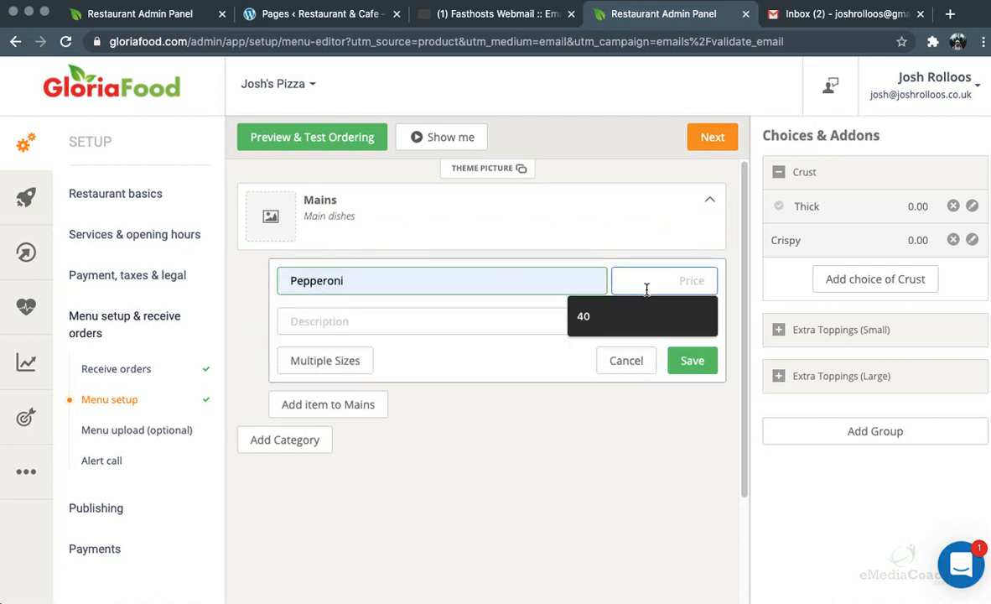
{"action": "type", "text": "15"}
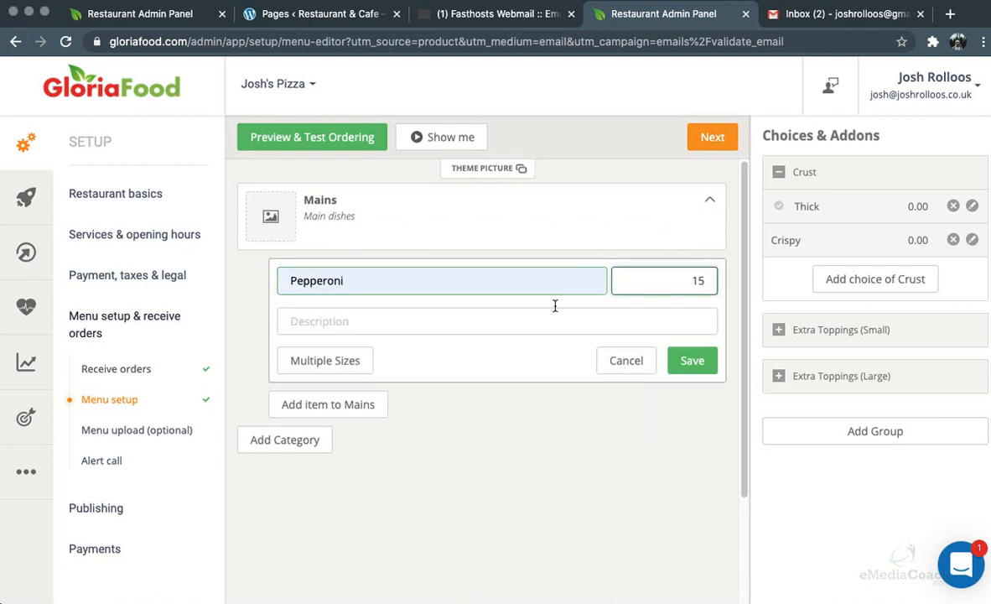
{"action": "left_click", "coordinate": [500, 310]}
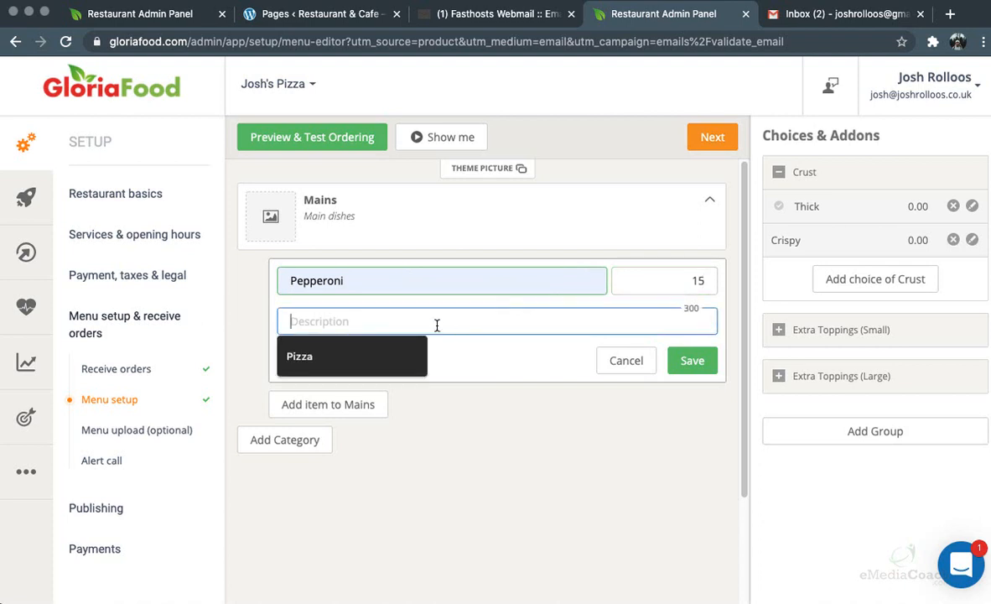
{"action": "left_click", "coordinate": [349, 355]}
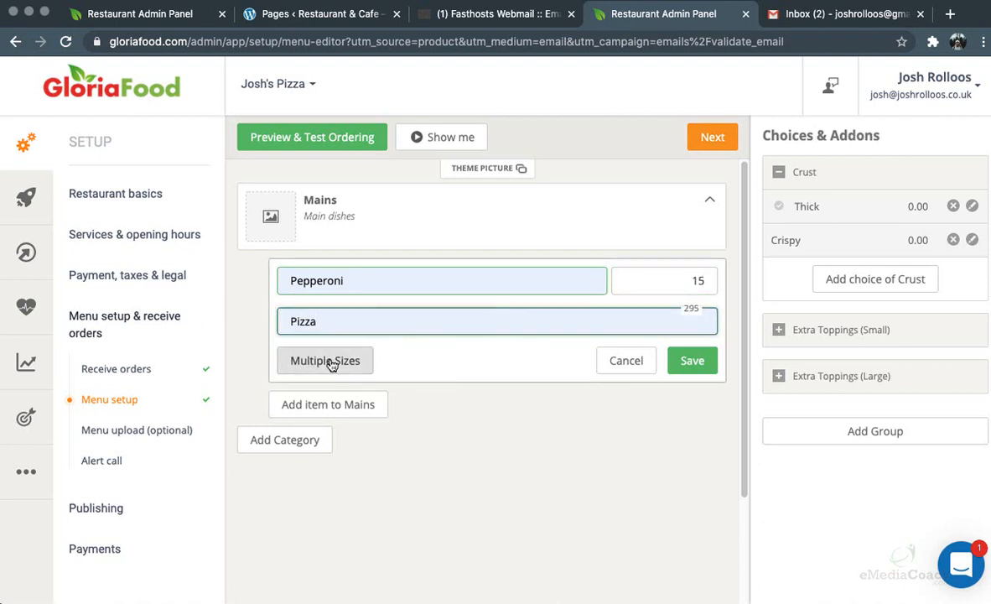
Give Pepperoni three sizes, Small 15, Medium 16 and Large 17, and save it
{"action": "left_click", "coordinate": [332, 362]}
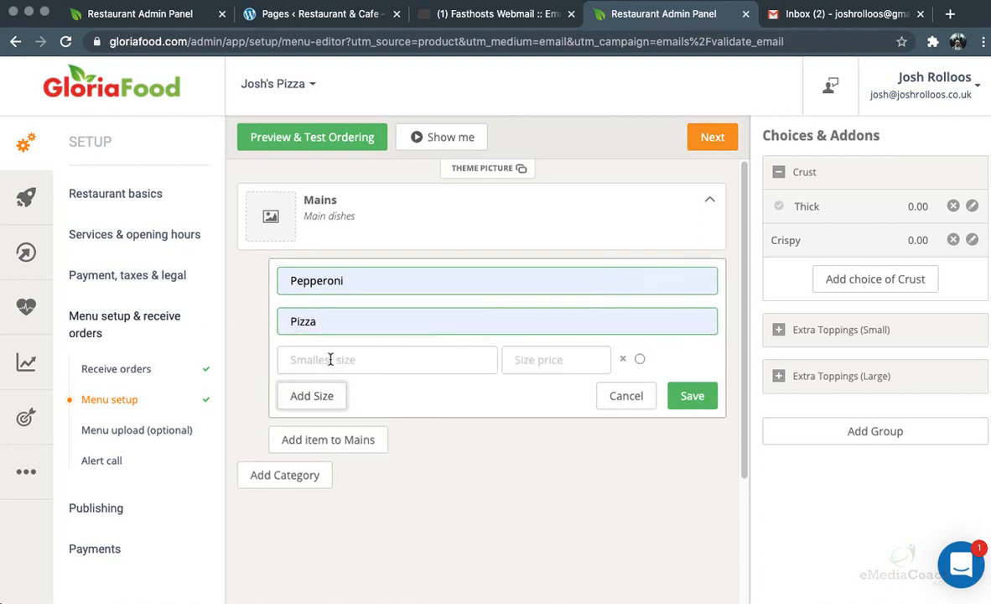
{"action": "left_click", "coordinate": [379, 362]}
{"action": "type", "text": "Sm"}
{"action": "left_click", "coordinate": [579, 362]}
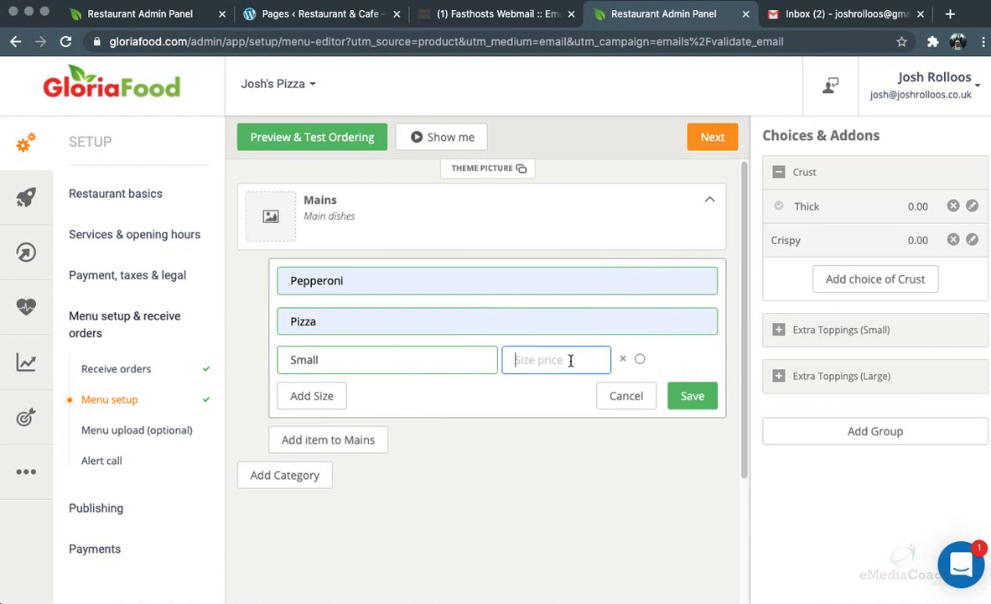
{"action": "type", "text": "15"}
{"action": "left_click", "coordinate": [335, 395]}
{"action": "left_click", "coordinate": [343, 392]}
{"action": "type", "text": "Medium"}
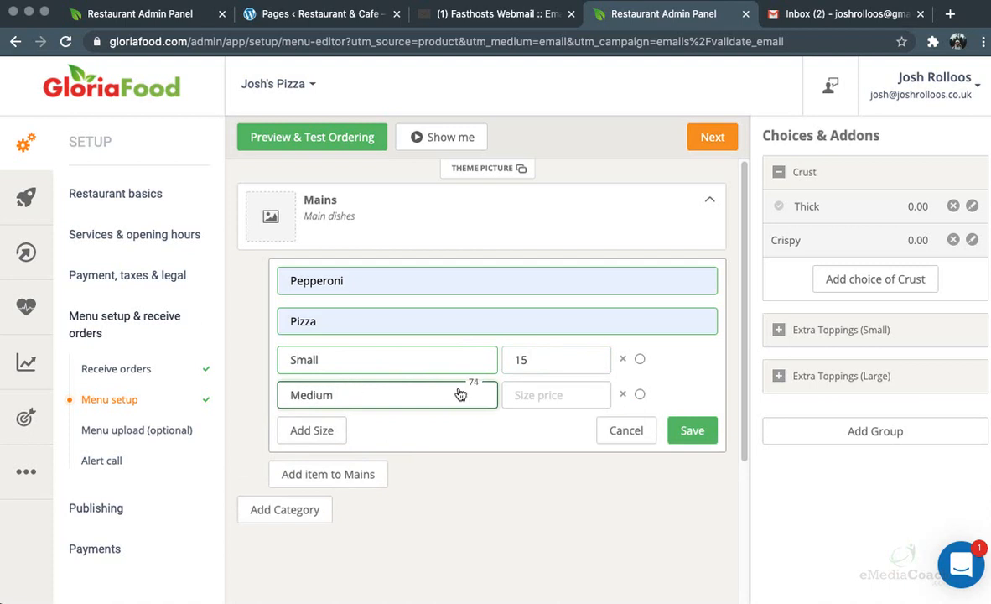
{"action": "type", "text": "16"}
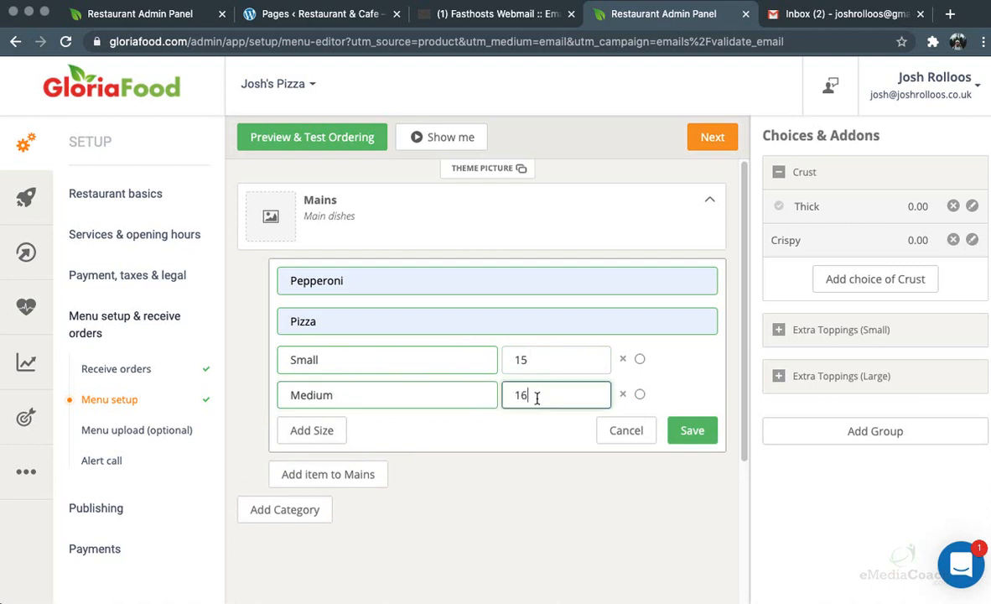
{"action": "left_click", "coordinate": [311, 429]}
{"action": "left_click", "coordinate": [366, 424]}
{"action": "type", "text": "Large"}
{"action": "left_click", "coordinate": [524, 433]}
{"action": "type", "text": "17"}
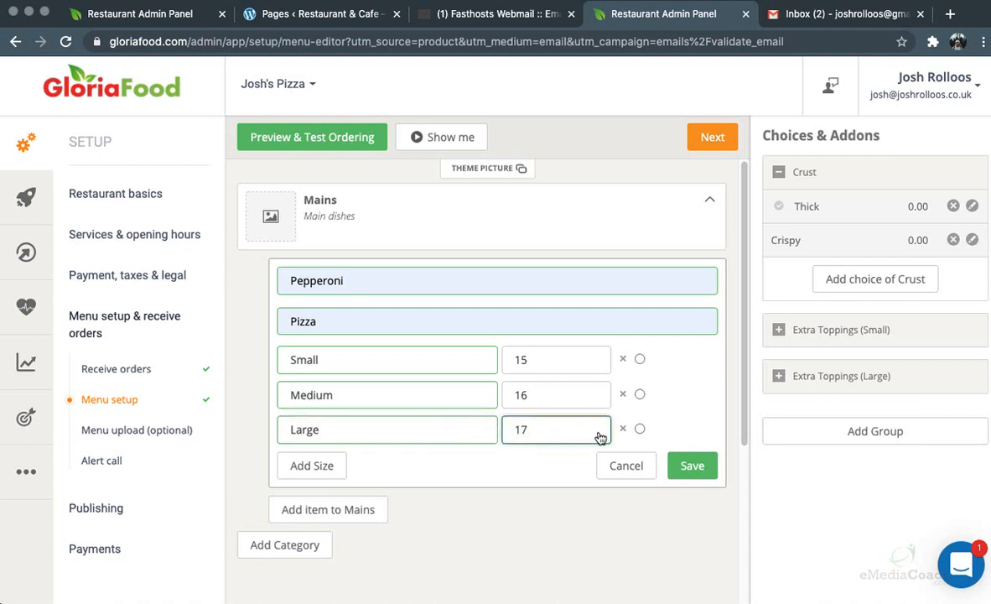
{"action": "left_click", "coordinate": [703, 467]}
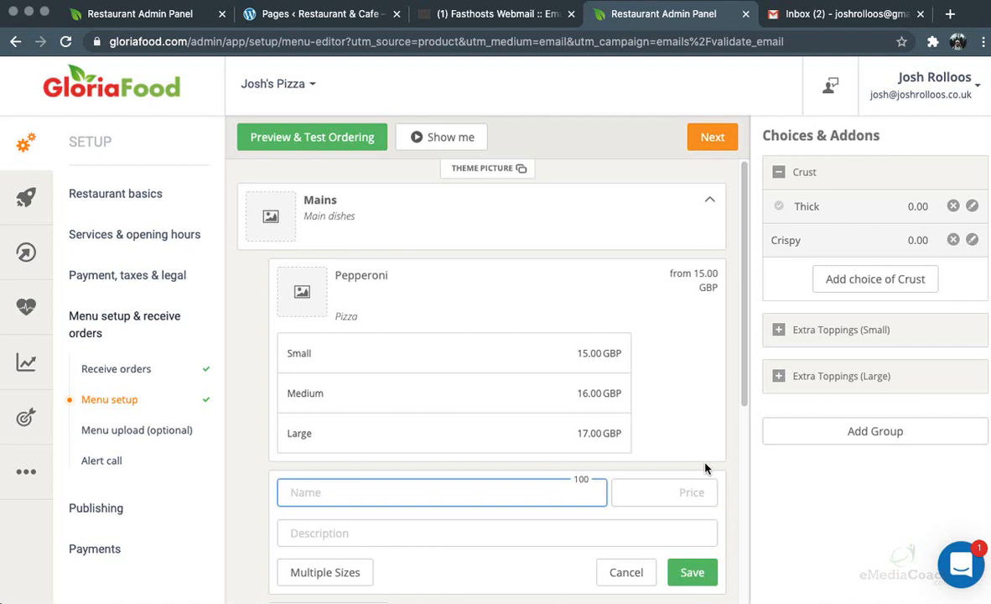
Name the new Mains item Margarita, describe it as Pizza, and enable multiple sizes
{"action": "type", "text": "Margarita"}
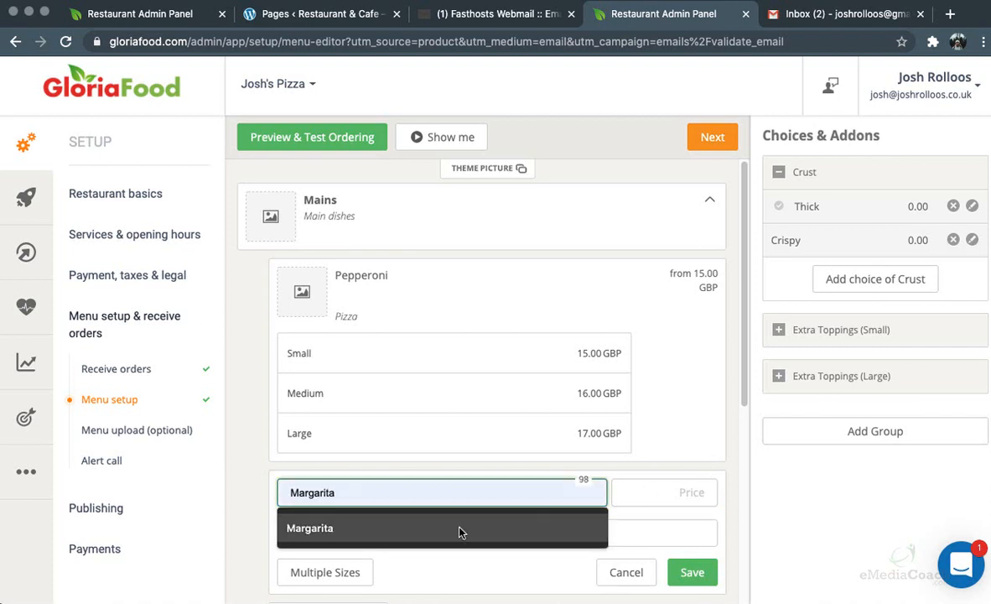
{"action": "left_click", "coordinate": [475, 531]}
{"action": "left_click", "coordinate": [460, 531]}
{"action": "left_click", "coordinate": [333, 571]}
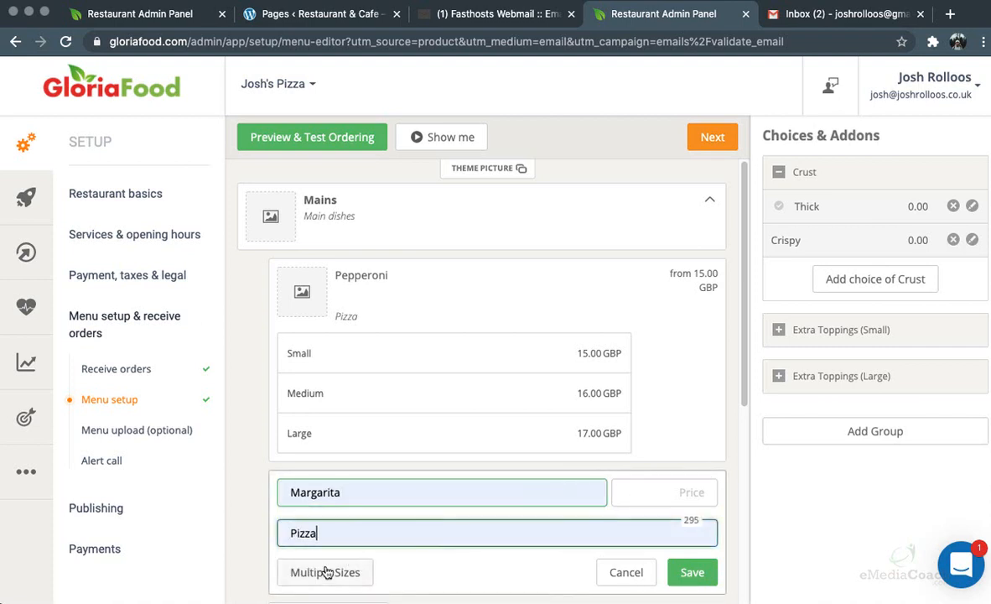
{"action": "left_click", "coordinate": [334, 571]}
Add sizes Small 10, Medium 11 and Large 12 GBP, then save the Margarita item
{"action": "scroll", "coordinate": [354, 428], "scroll_direction": "down", "scroll_amount": 3}
{"action": "left_click", "coordinate": [358, 381]}
{"action": "type", "text": "Small"}
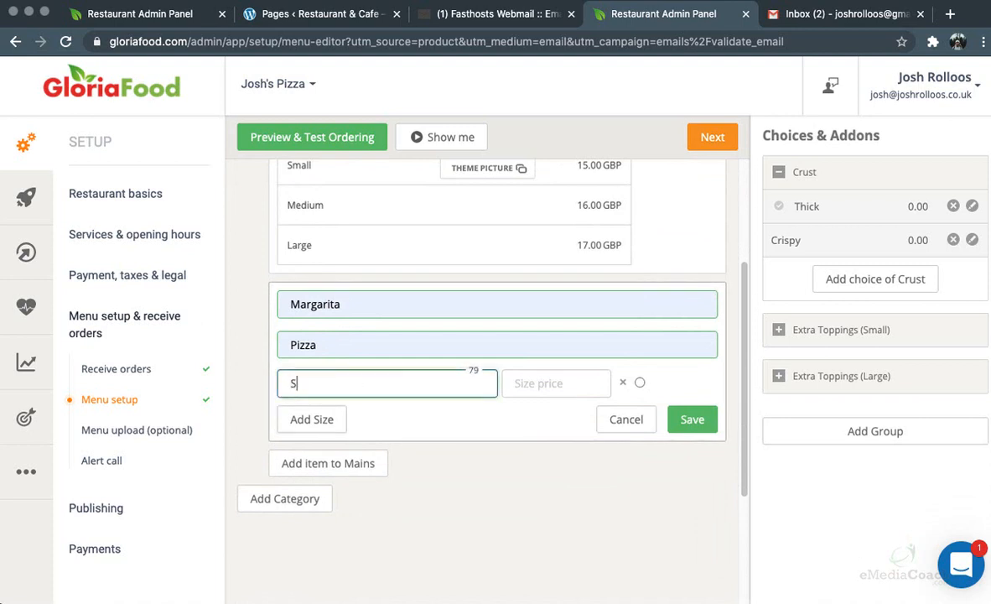
{"action": "left_click", "coordinate": [537, 382]}
{"action": "type", "text": "10"}
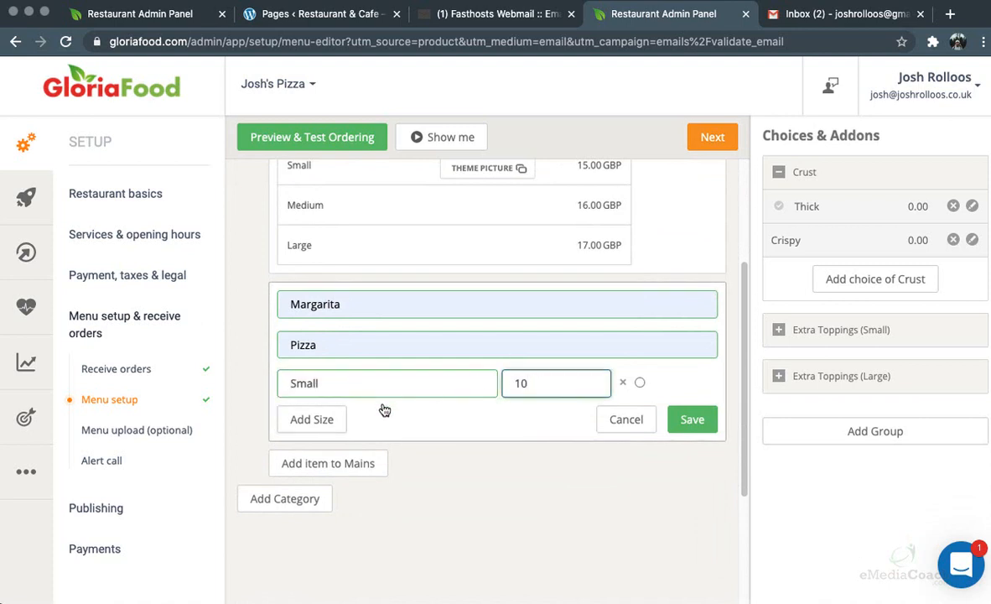
{"action": "left_click", "coordinate": [333, 411]}
{"action": "type", "text": "Medium"}
{"action": "key", "text": "Tab"}
{"action": "type", "text": "11"}
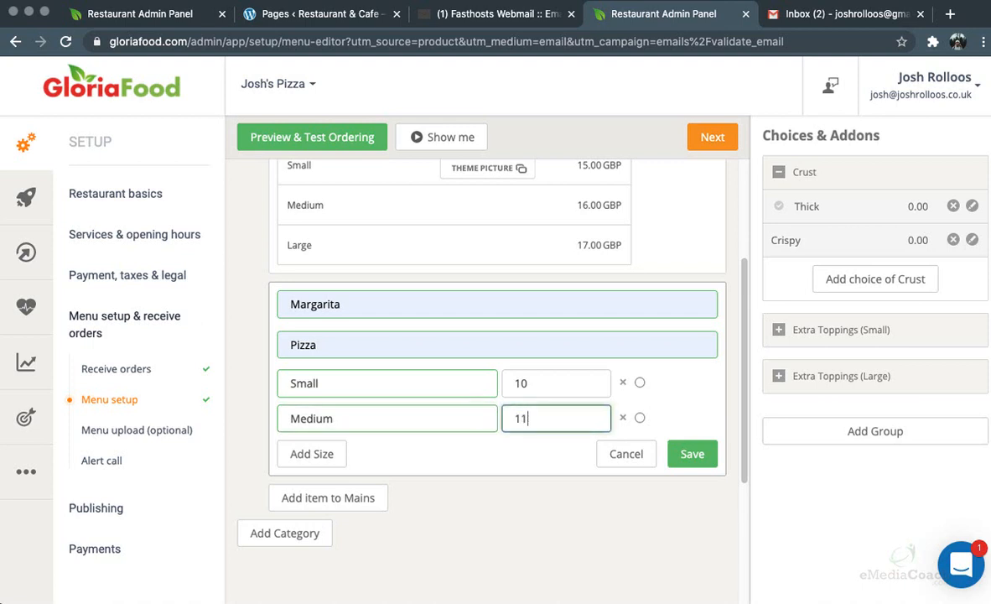
{"action": "left_click", "coordinate": [305, 455]}
{"action": "left_click", "coordinate": [348, 445]}
{"action": "type", "text": "Larg"}
{"action": "key", "text": "Tab"}
{"action": "type", "text": "12"}
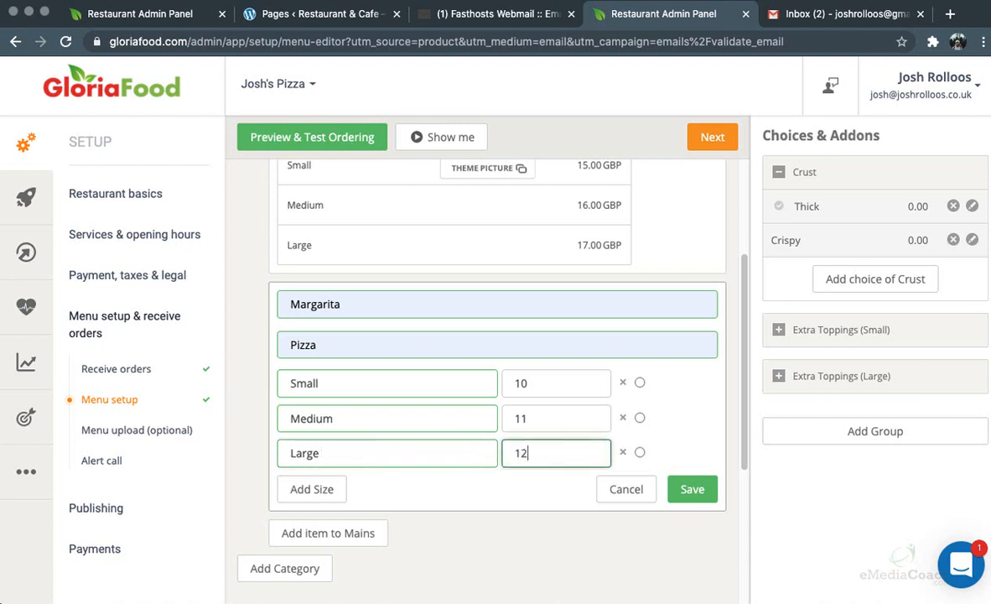
{"action": "left_click", "coordinate": [696, 491]}
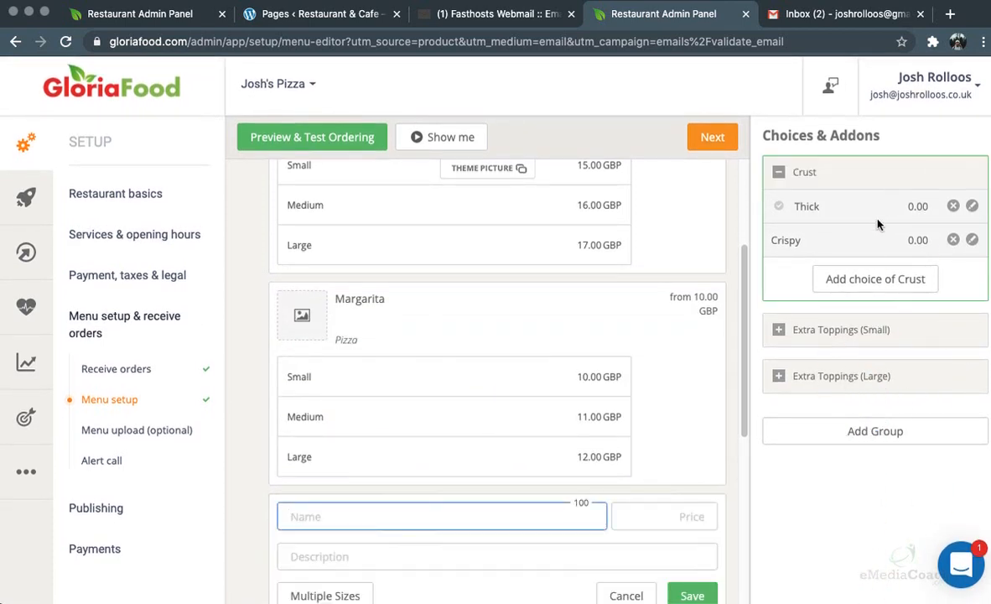
Link Crust to Pepperoni, plus Extra Toppings (Small) and (Large) to its Small and Large sizes
{"action": "left_click", "coordinate": [784, 137]}
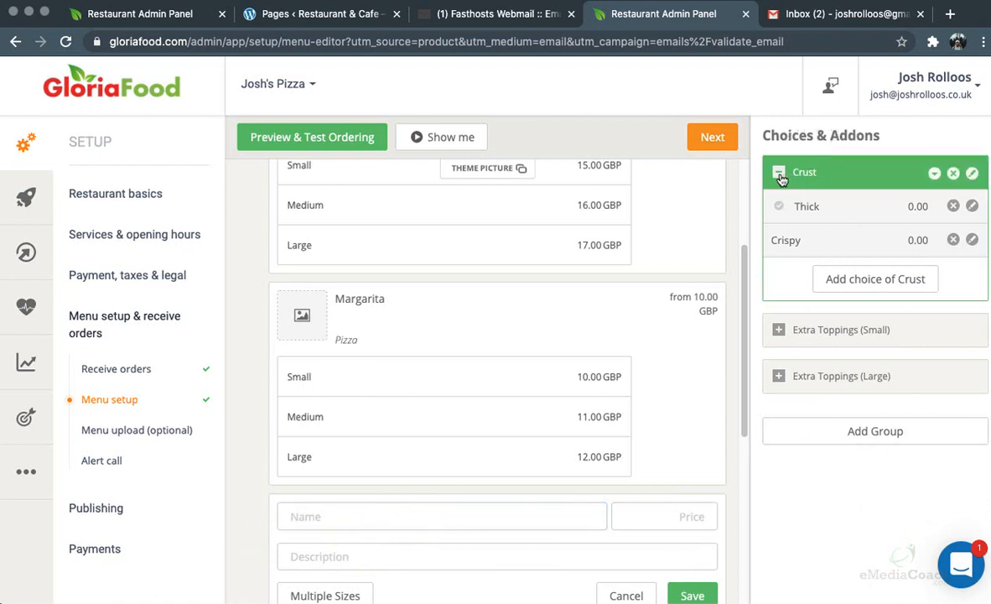
{"action": "scroll", "coordinate": [614, 298], "scroll_direction": "up", "scroll_amount": 3}
{"action": "scroll", "coordinate": [613, 297], "scroll_direction": "up", "scroll_amount": 1}
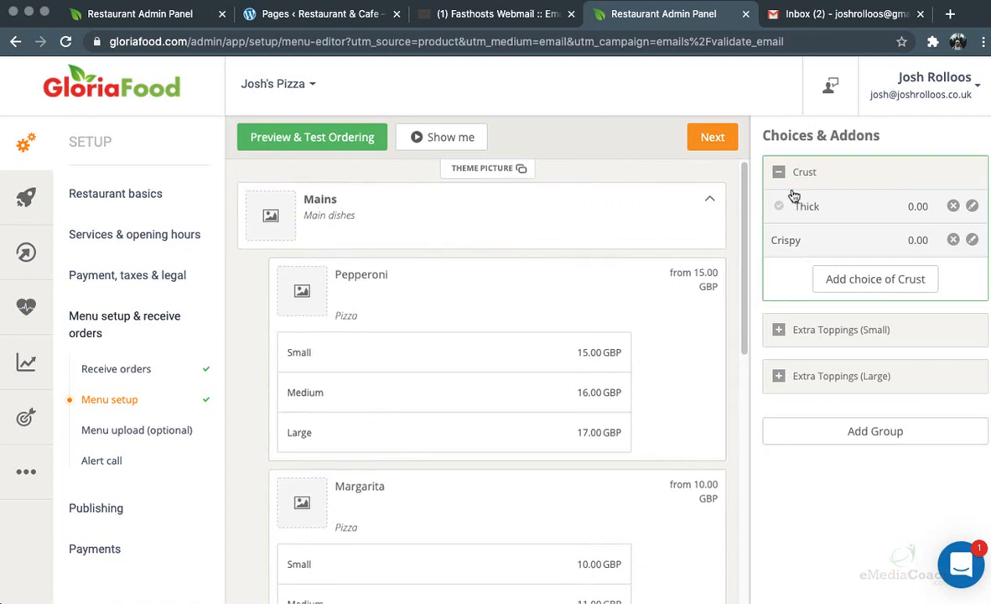
{"action": "left_click_drag", "start_coordinate": [801, 175], "coordinate": [483, 479]}
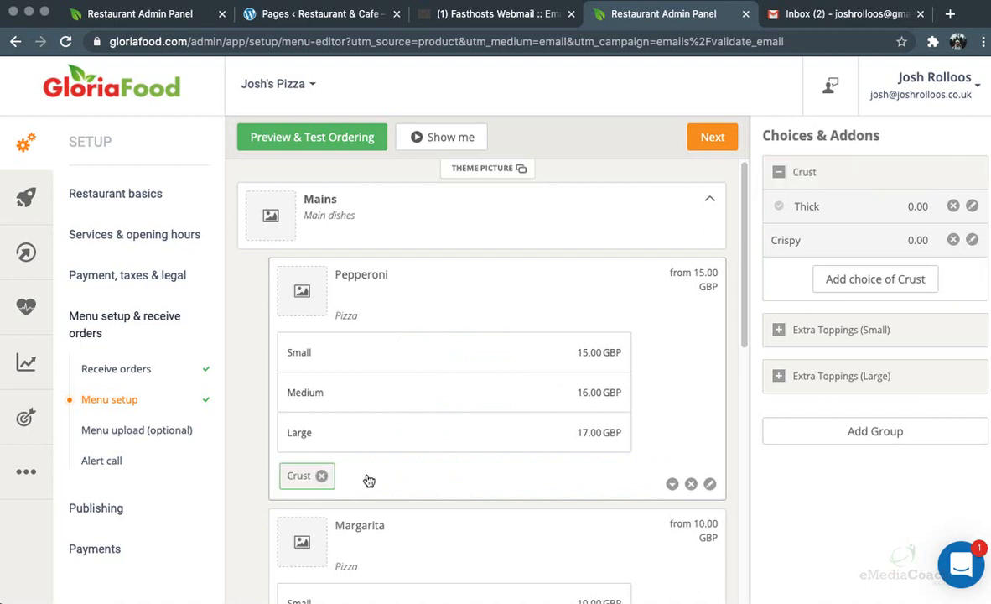
{"action": "left_click", "coordinate": [805, 330]}
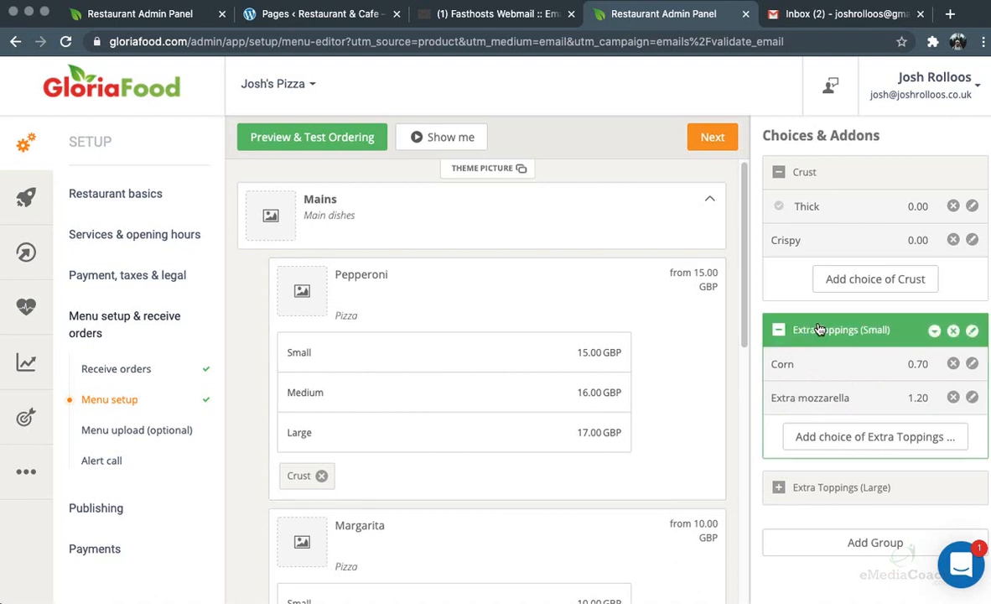
{"action": "left_click_drag", "start_coordinate": [852, 336], "coordinate": [497, 363]}
{"action": "left_click_drag", "start_coordinate": [445, 354], "coordinate": [445, 354]}
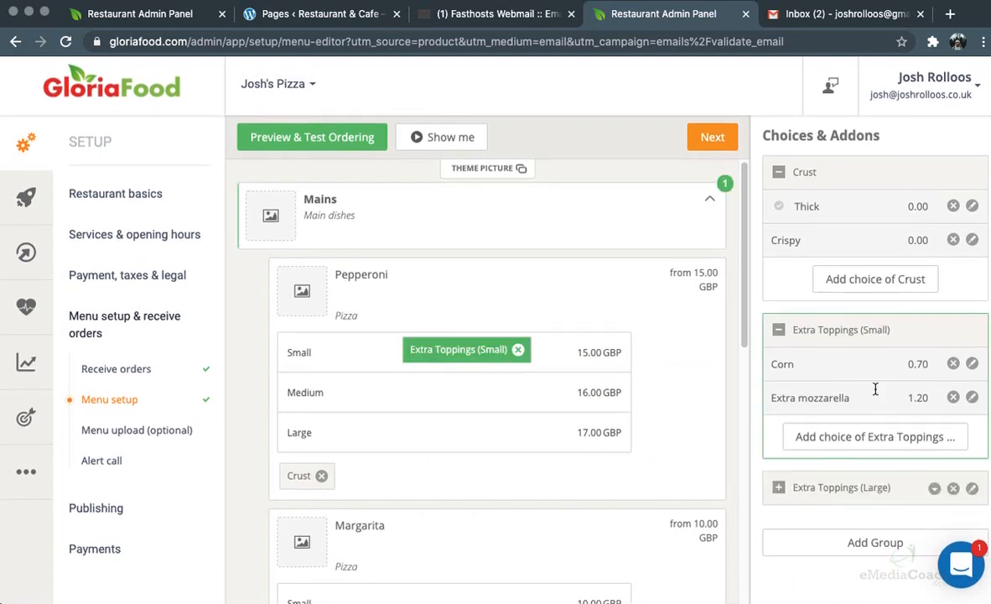
{"action": "left_click", "coordinate": [779, 488]}
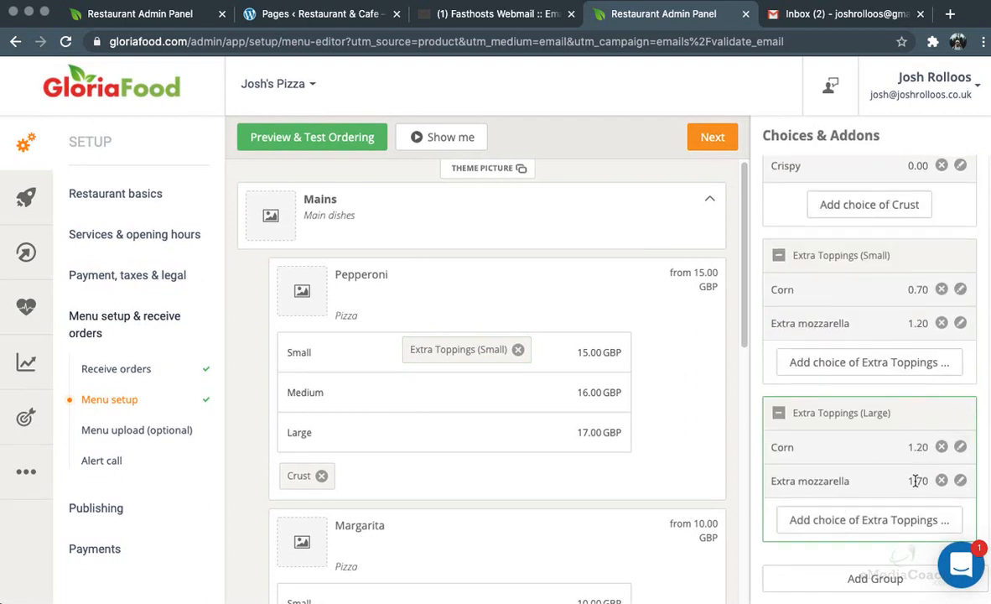
{"action": "left_click_drag", "start_coordinate": [861, 412], "coordinate": [500, 432]}
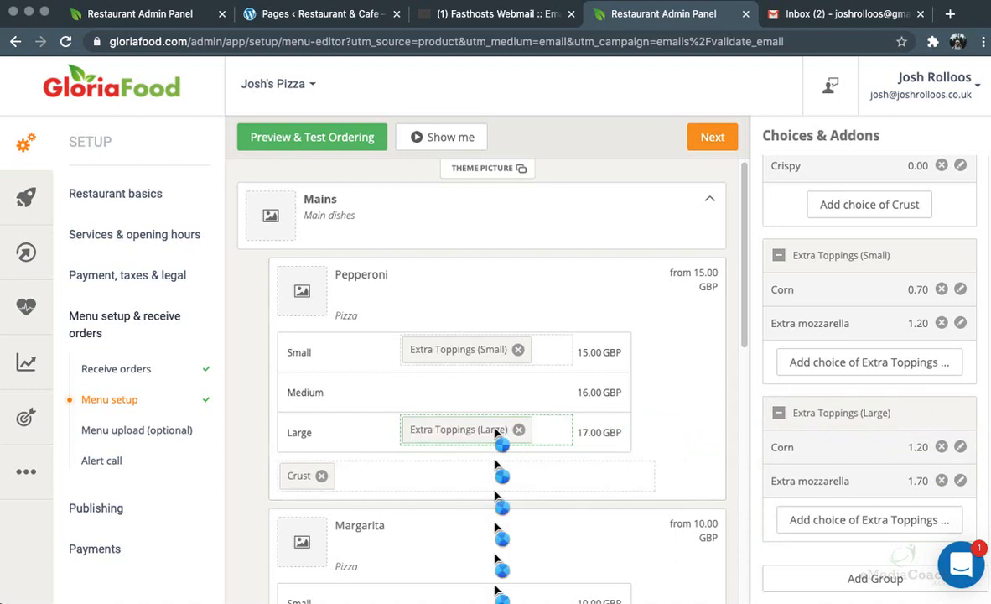
Link Extra Toppings (Small) and (Large) to Margarita's Small and Large sizes
{"action": "scroll", "coordinate": [491, 508], "scroll_direction": "down", "scroll_amount": 3}
{"action": "left_click_drag", "start_coordinate": [853, 253], "coordinate": [423, 337]}
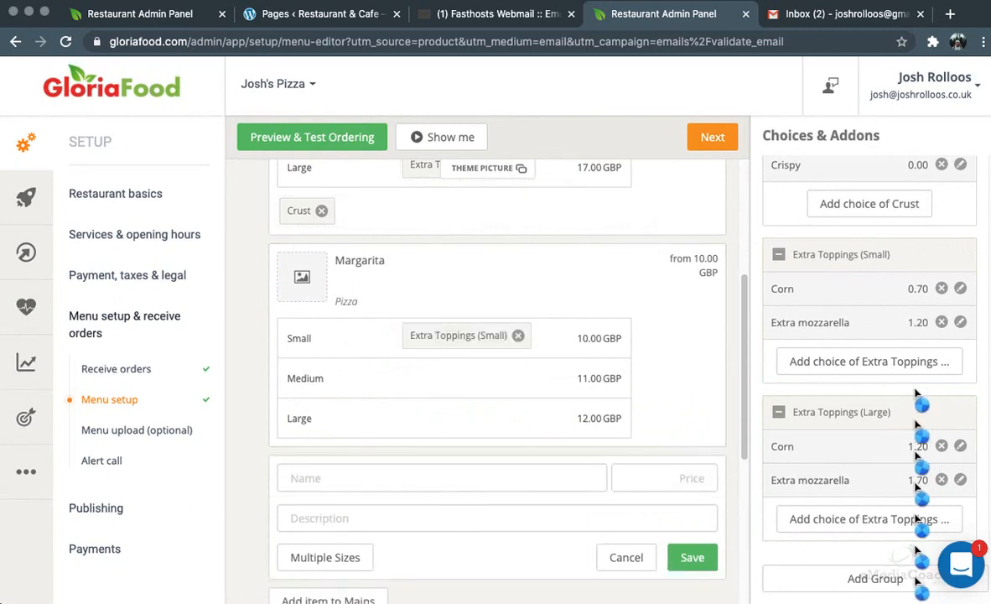
{"action": "left_click_drag", "start_coordinate": [840, 412], "coordinate": [821, 409]}
{"action": "left_click", "coordinate": [856, 412]}
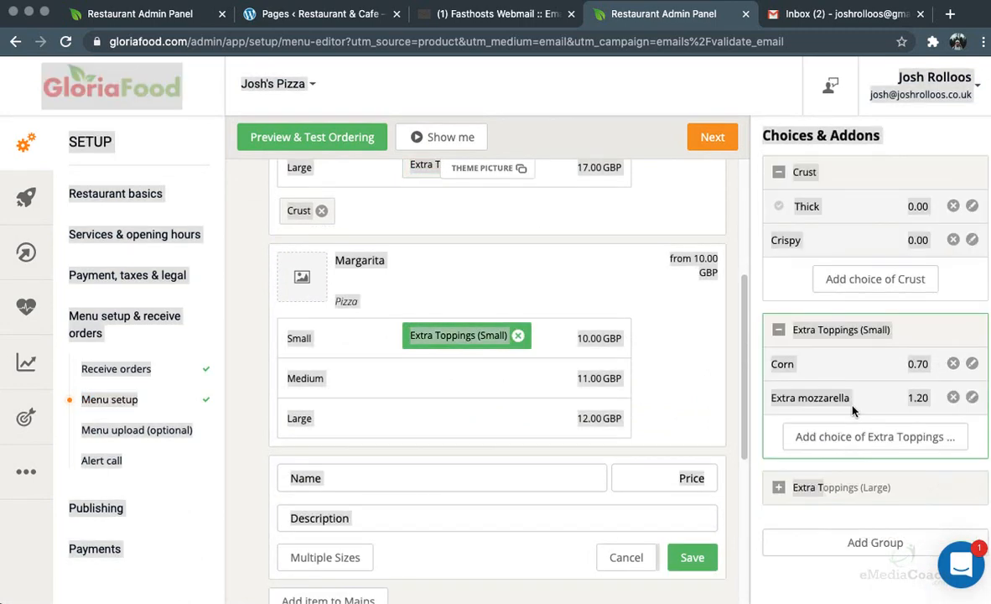
{"action": "left_click", "coordinate": [802, 310]}
{"action": "left_click_drag", "start_coordinate": [840, 487], "coordinate": [453, 419]}
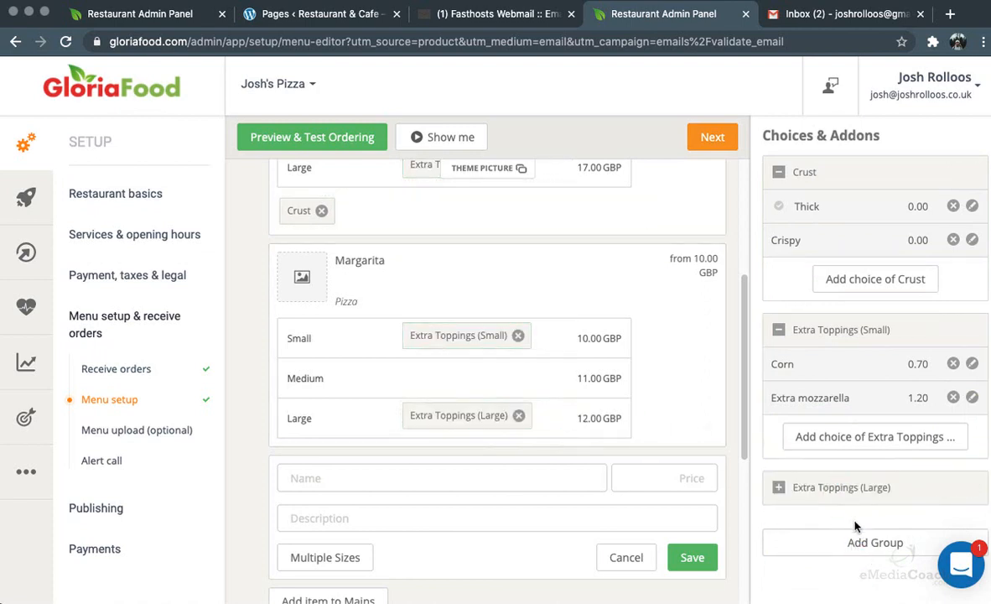
Create an Extra Toppings (medium) group with a Corn choice priced 1.00
{"action": "left_click", "coordinate": [864, 544]}
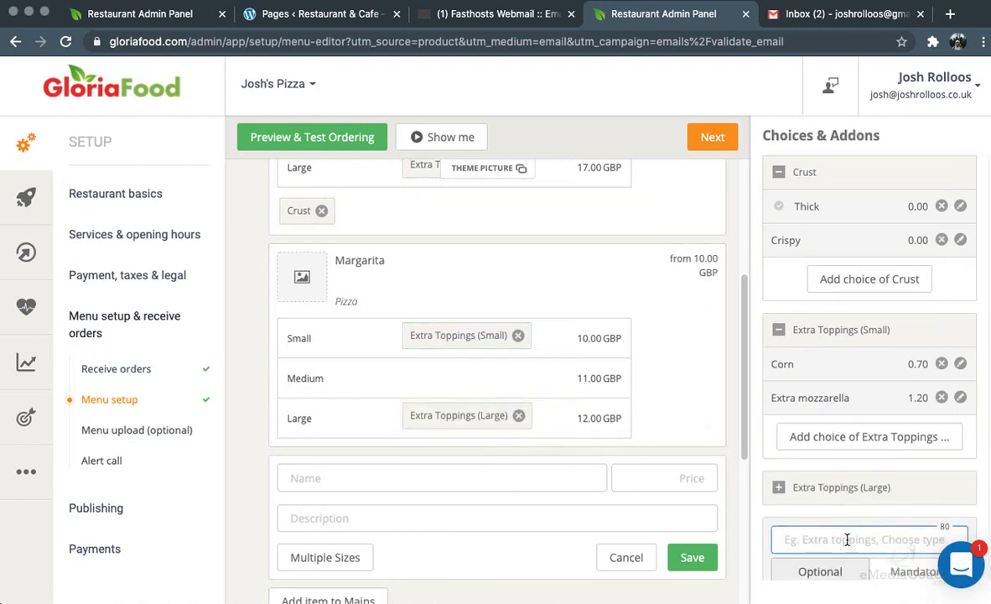
{"action": "type", "text": "Ex"}
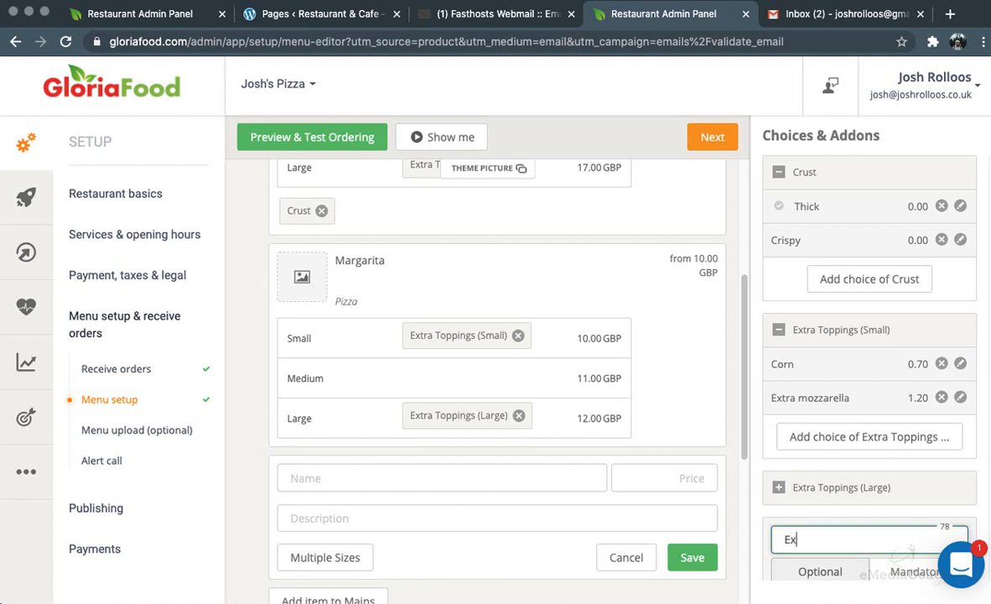
{"action": "type", "text": "tra Toppings (medium"}
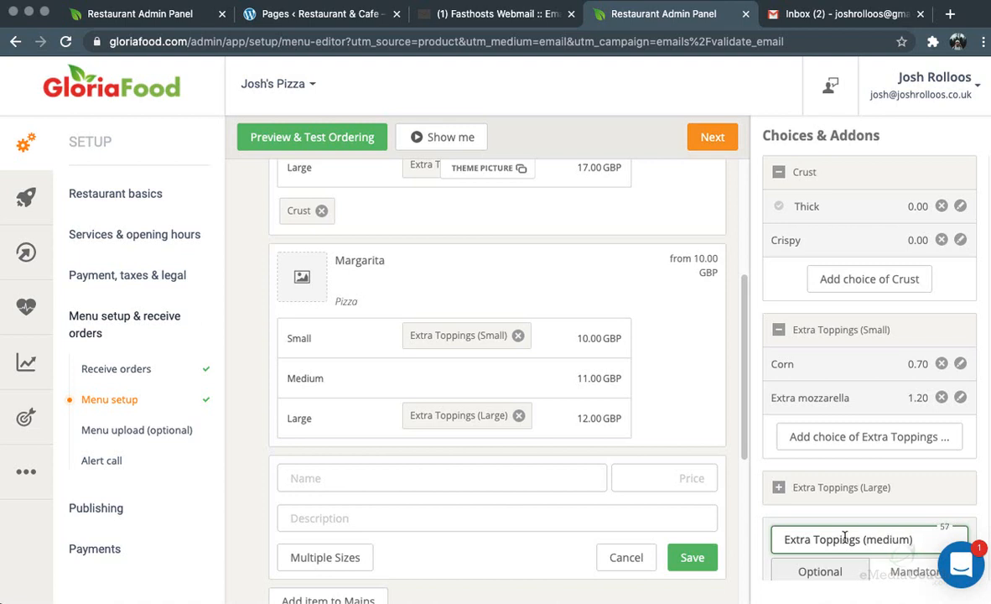
{"action": "scroll", "coordinate": [844, 538], "scroll_direction": "down", "scroll_amount": 3}
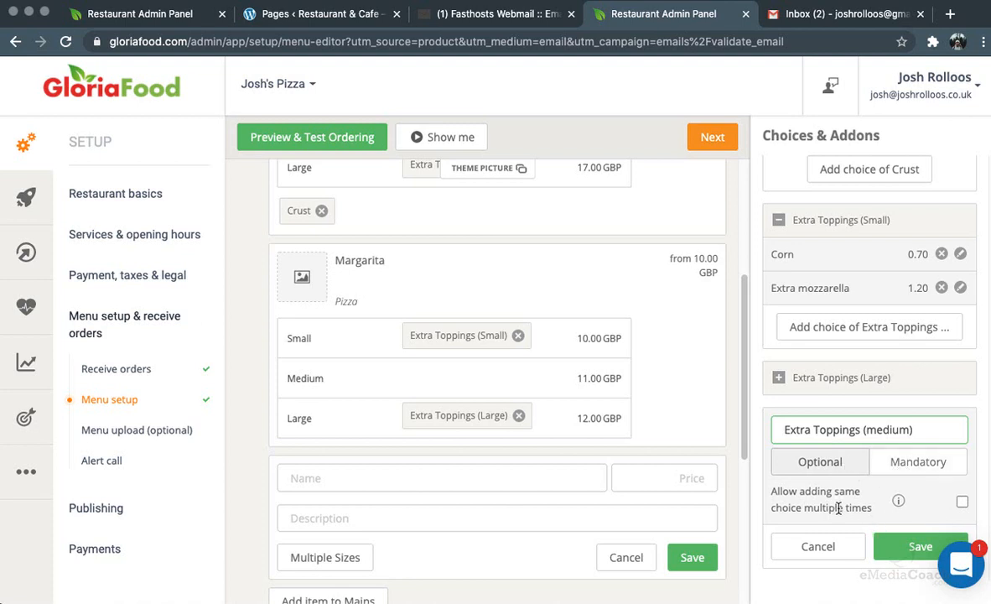
{"action": "left_click", "coordinate": [884, 546]}
{"action": "scroll", "coordinate": [872, 537], "scroll_direction": "down", "scroll_amount": 1}
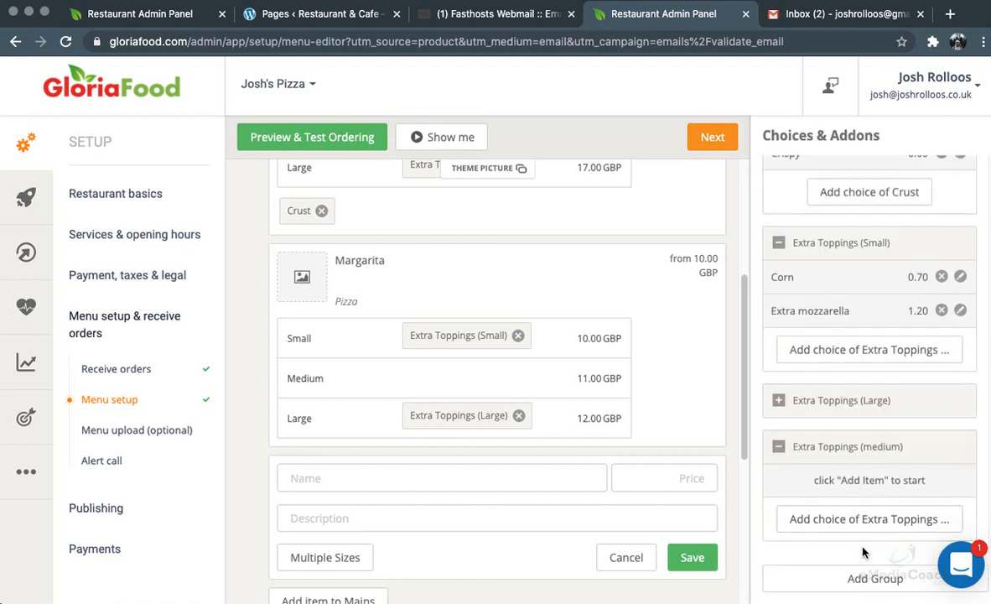
{"action": "left_click", "coordinate": [855, 518]}
{"action": "type", "text": "Cr"}
{"action": "left_click", "coordinate": [946, 463]}
{"action": "type", "text": "1"}
{"action": "left_click", "coordinate": [940, 518]}
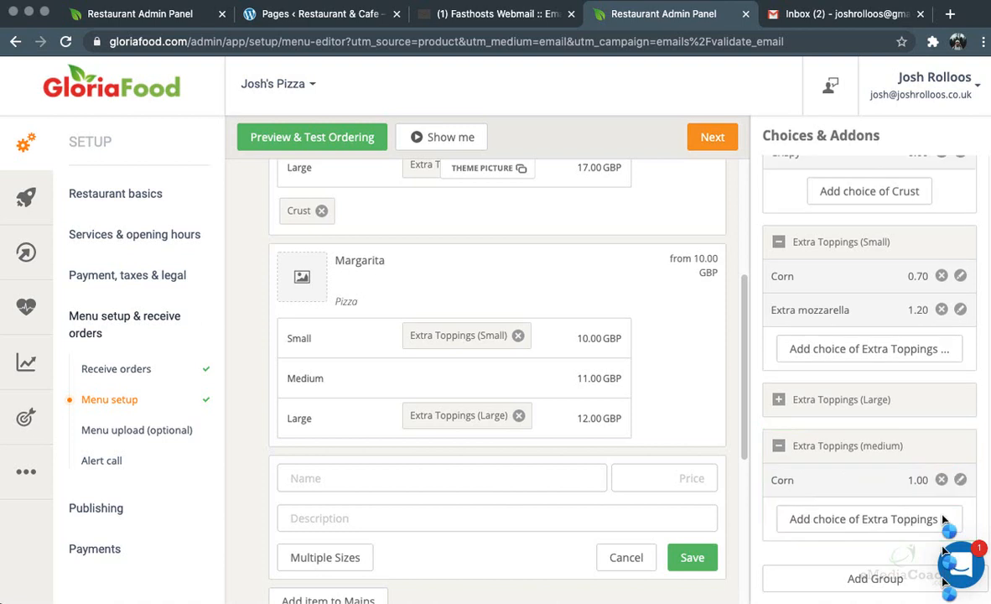
Link Extra Toppings (medium) to Margarita's Medium size and collapse the add-on groups
{"action": "left_click_drag", "start_coordinate": [848, 445], "coordinate": [423, 377]}
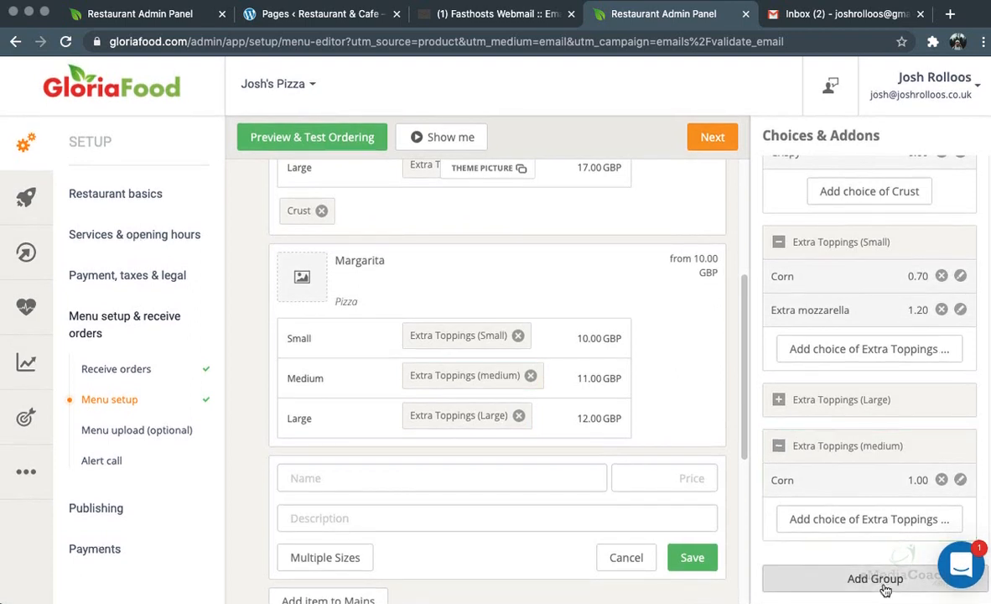
{"action": "left_click", "coordinate": [809, 445]}
{"action": "left_click", "coordinate": [806, 318]}
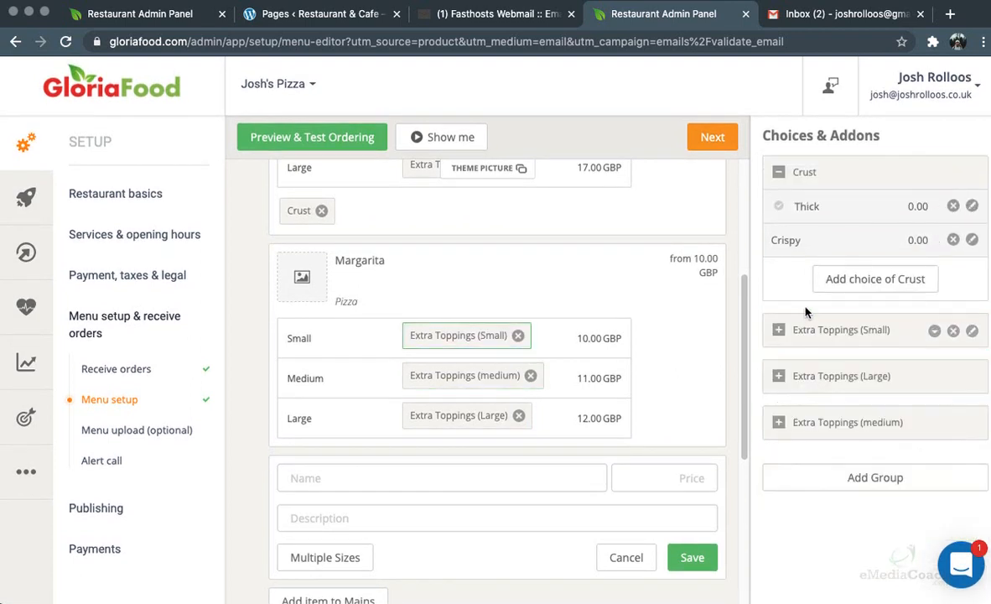
{"action": "left_click", "coordinate": [800, 182]}
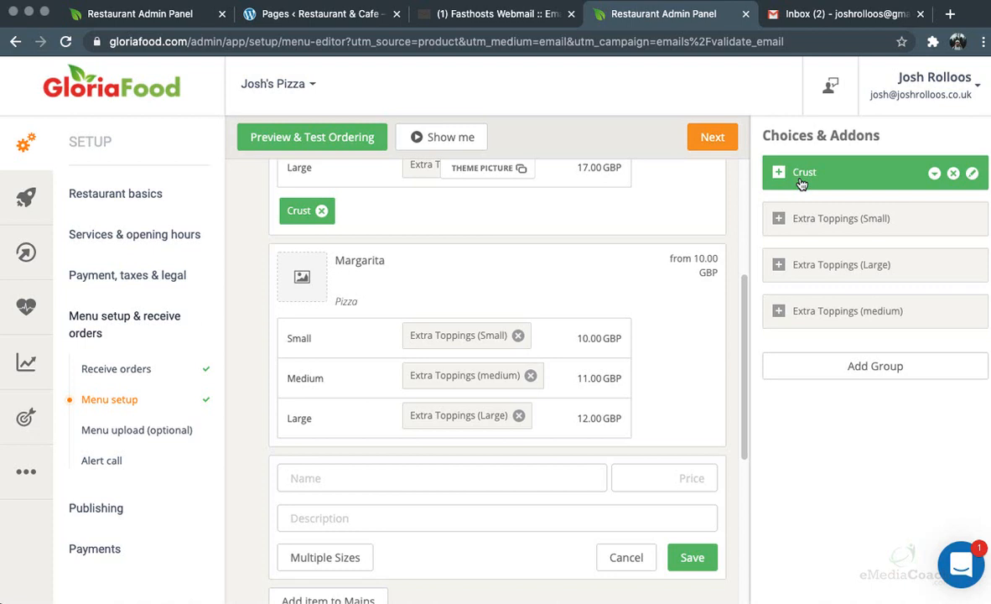
Choose the pizza image from the Desktop as the Mains category picture
{"action": "scroll", "coordinate": [542, 194], "scroll_direction": "up", "scroll_amount": 5}
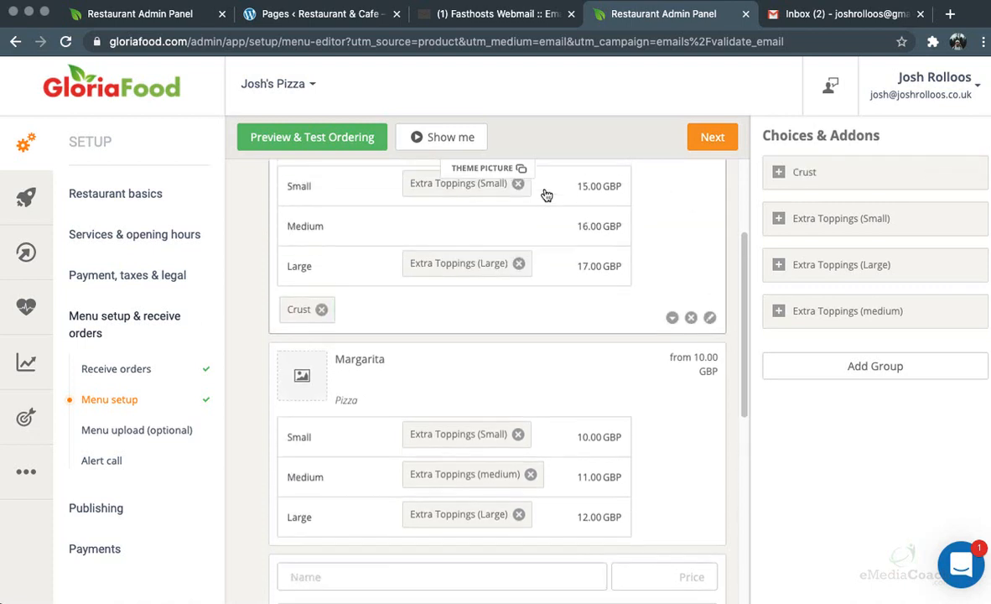
{"action": "left_click", "coordinate": [267, 218]}
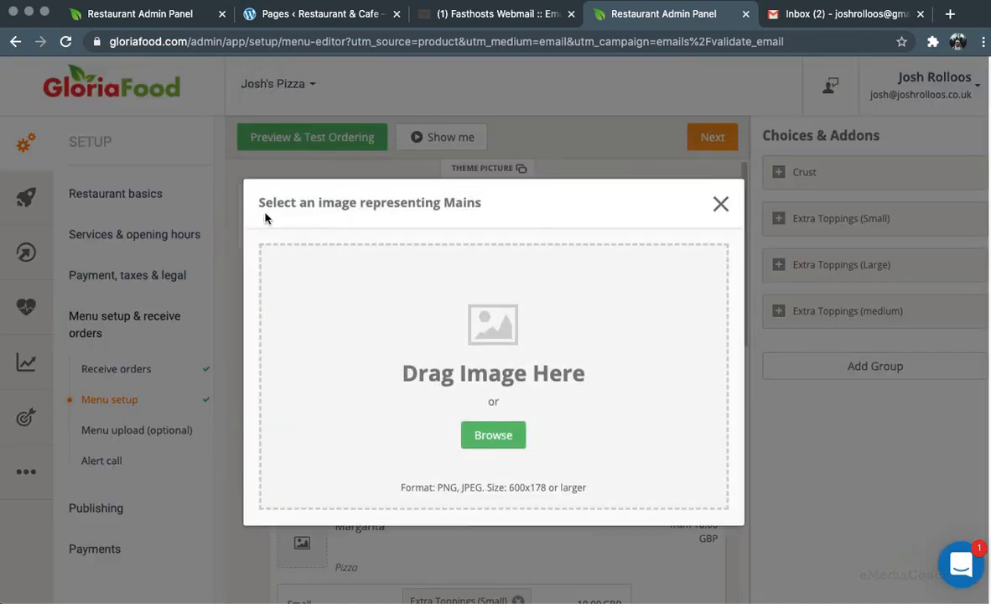
{"action": "left_click", "coordinate": [491, 440]}
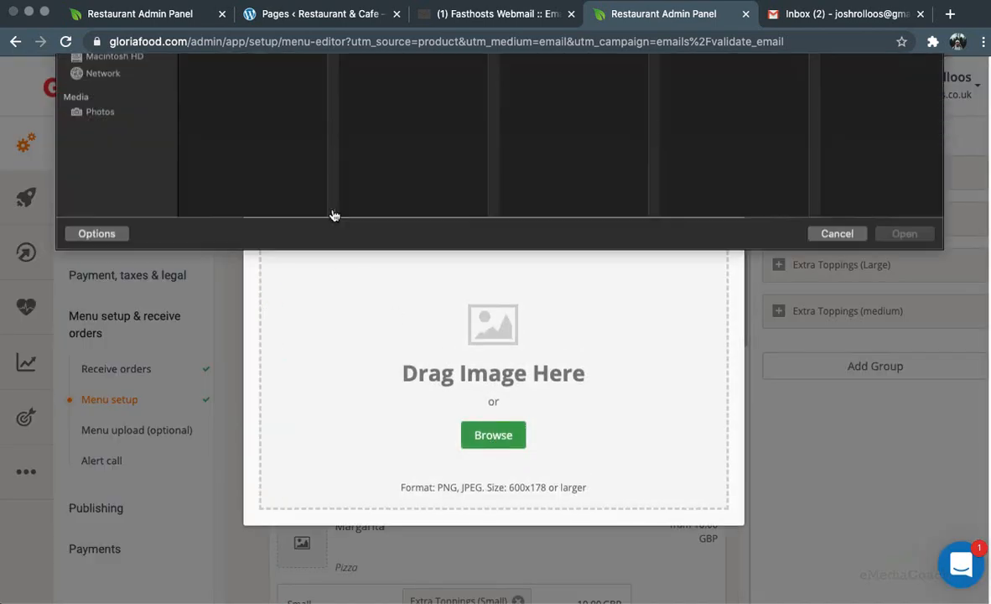
{"action": "left_click", "coordinate": [104, 147]}
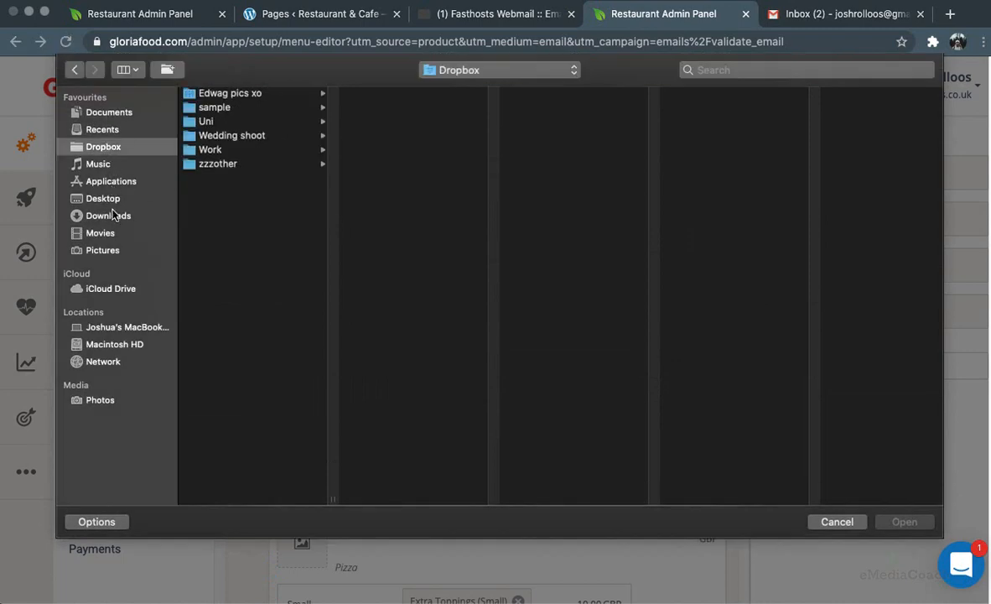
{"action": "left_click", "coordinate": [104, 199]}
{"action": "double_click", "coordinate": [220, 97]}
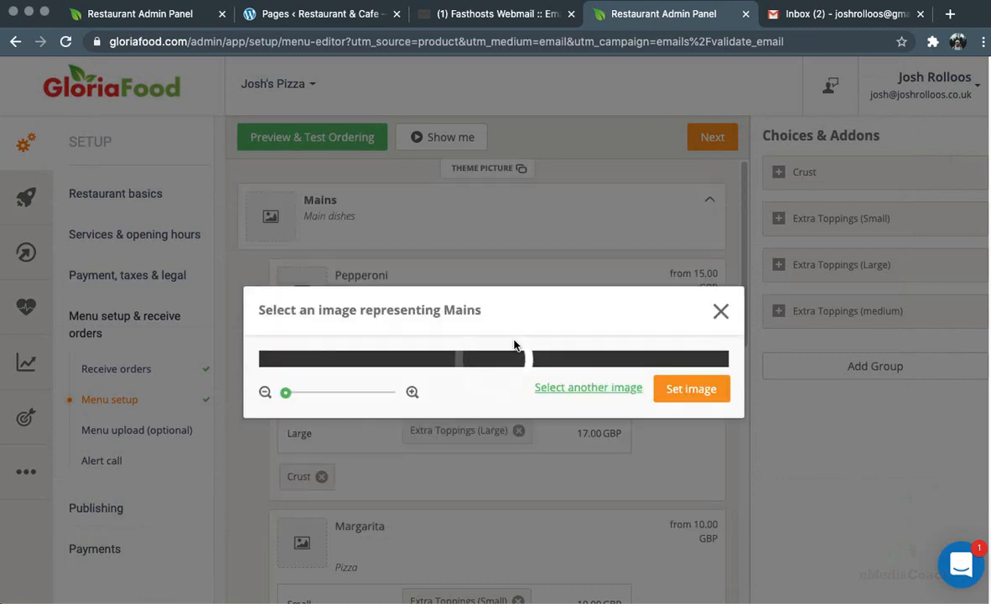
Crop the photo around the pizza's middle and apply it to the Mains category
{"action": "left_click_drag", "start_coordinate": [284, 544], "coordinate": [239, 540]}
{"action": "left_click_drag", "start_coordinate": [484, 381], "coordinate": [517, 343]}
{"action": "left_click_drag", "start_coordinate": [519, 293], "coordinate": [511, 378]}
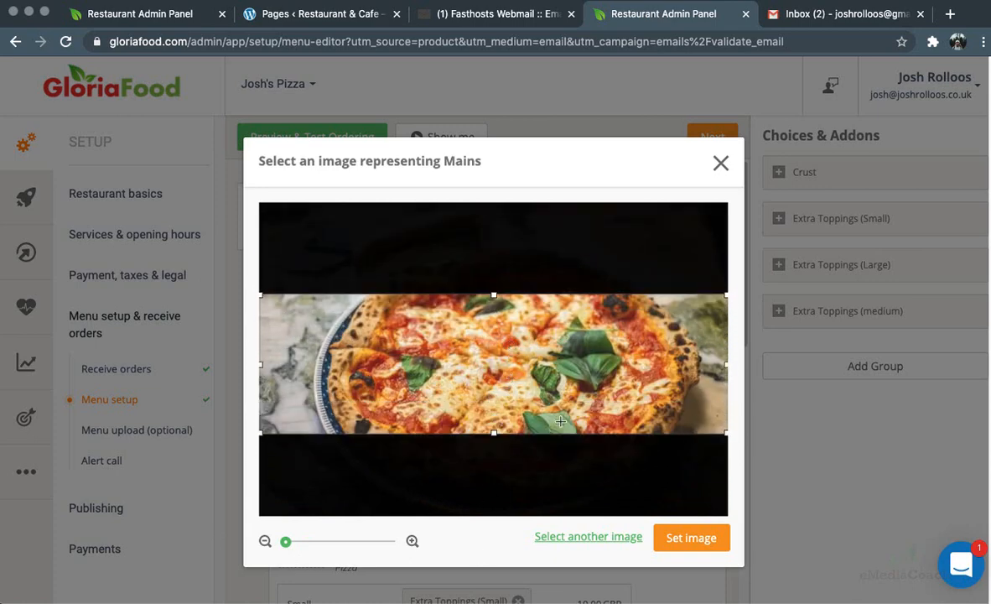
{"action": "left_click", "coordinate": [695, 542]}
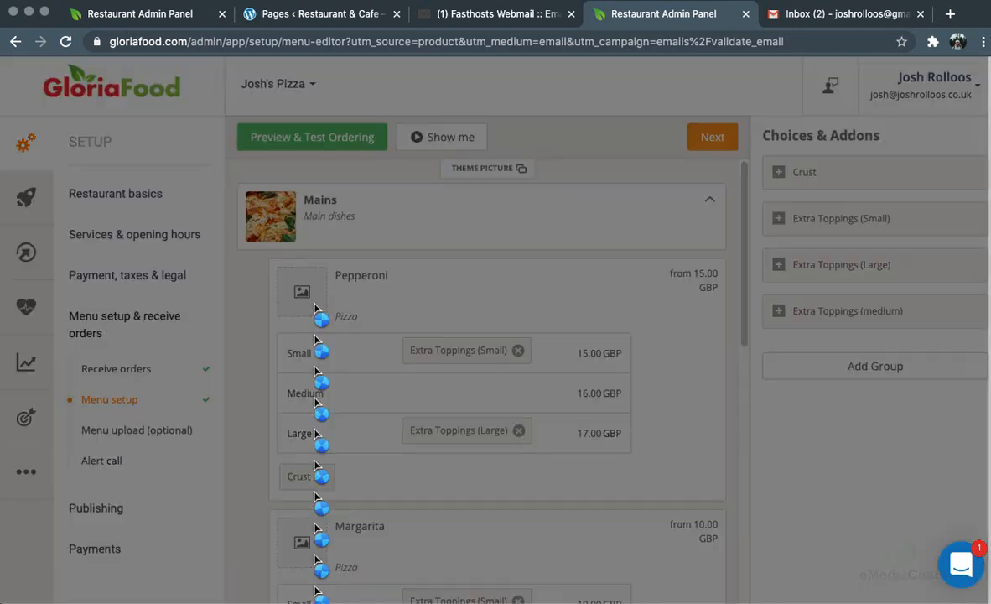
{"action": "left_click", "coordinate": [316, 308]}
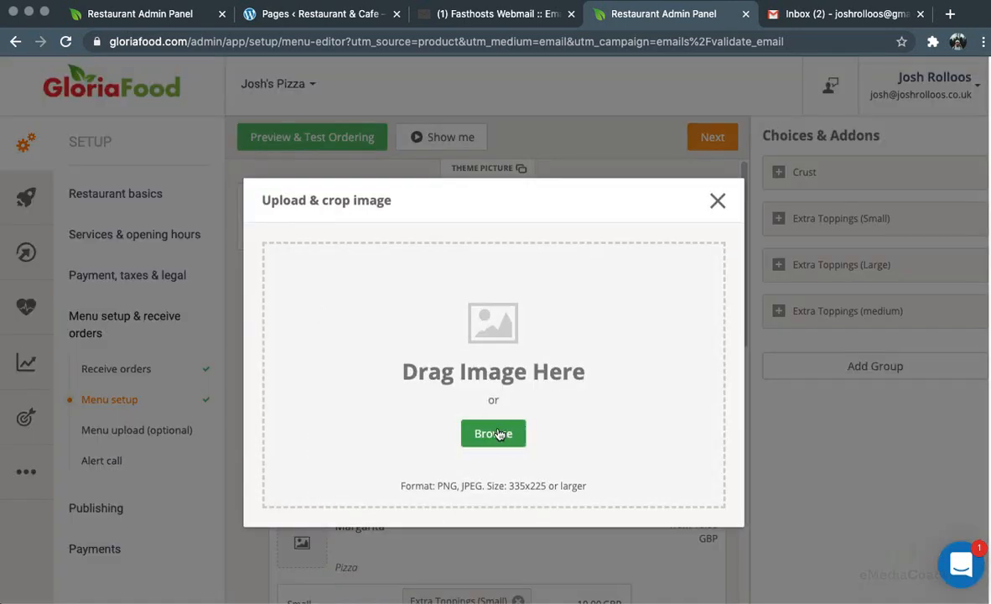
Set the pizza-on-a-board Desktop photo as the Pepperoni item image
{"action": "left_click", "coordinate": [496, 434]}
{"action": "left_click", "coordinate": [256, 135]}
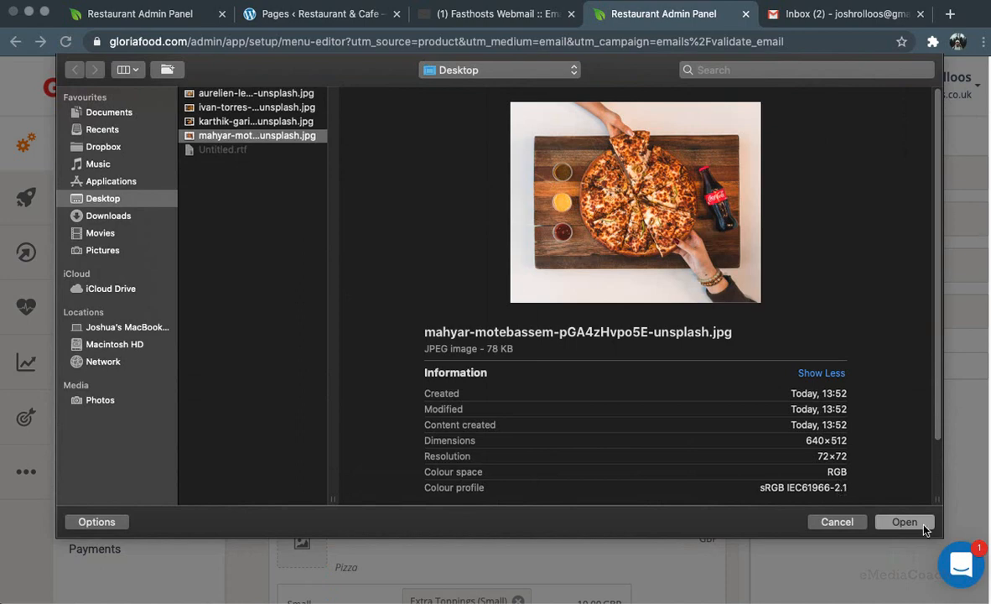
{"action": "left_click", "coordinate": [903, 523]}
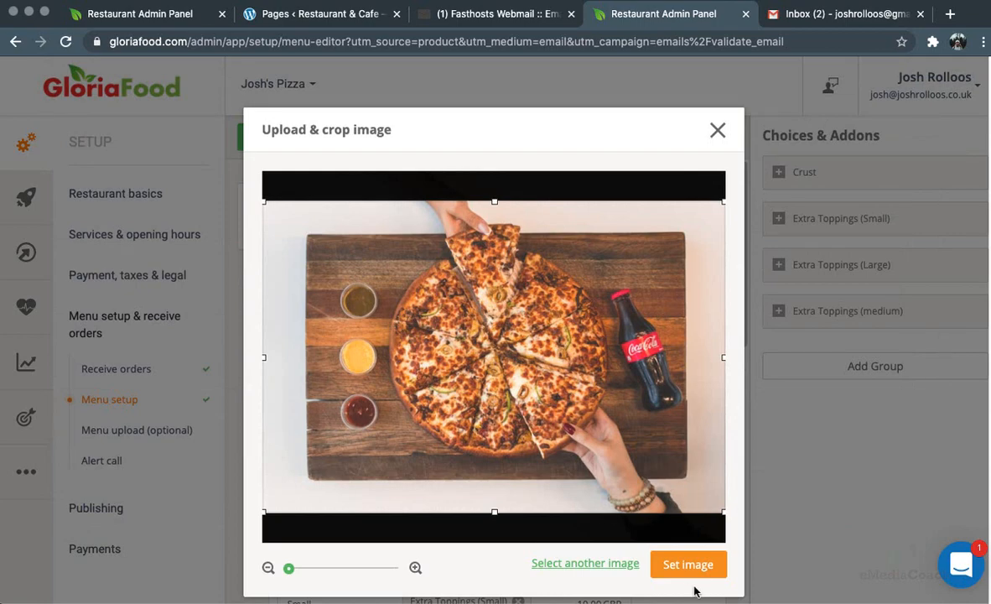
{"action": "left_click", "coordinate": [696, 564]}
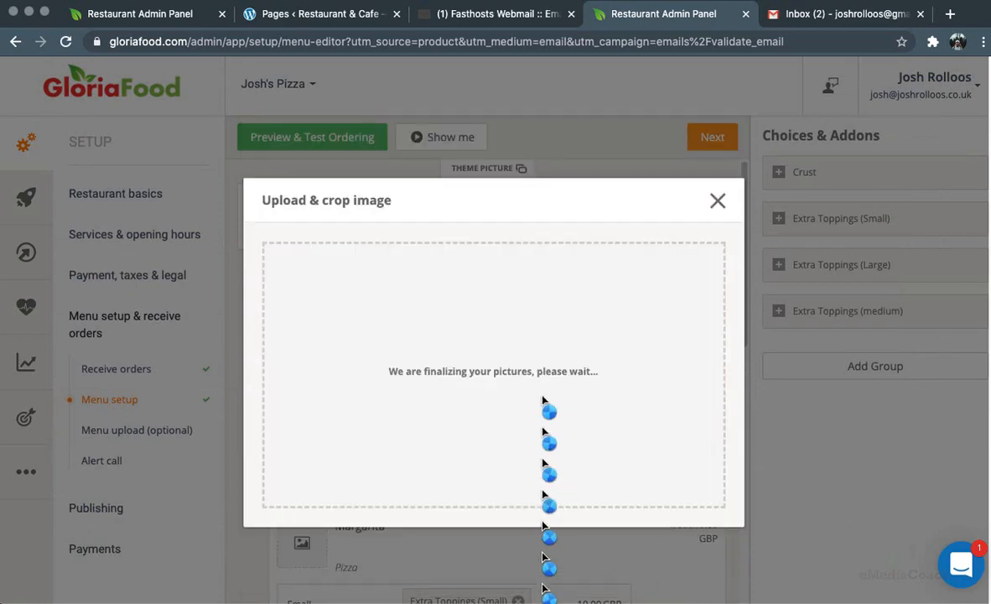
{"action": "scroll", "coordinate": [542, 399], "scroll_direction": "down", "scroll_amount": 3}
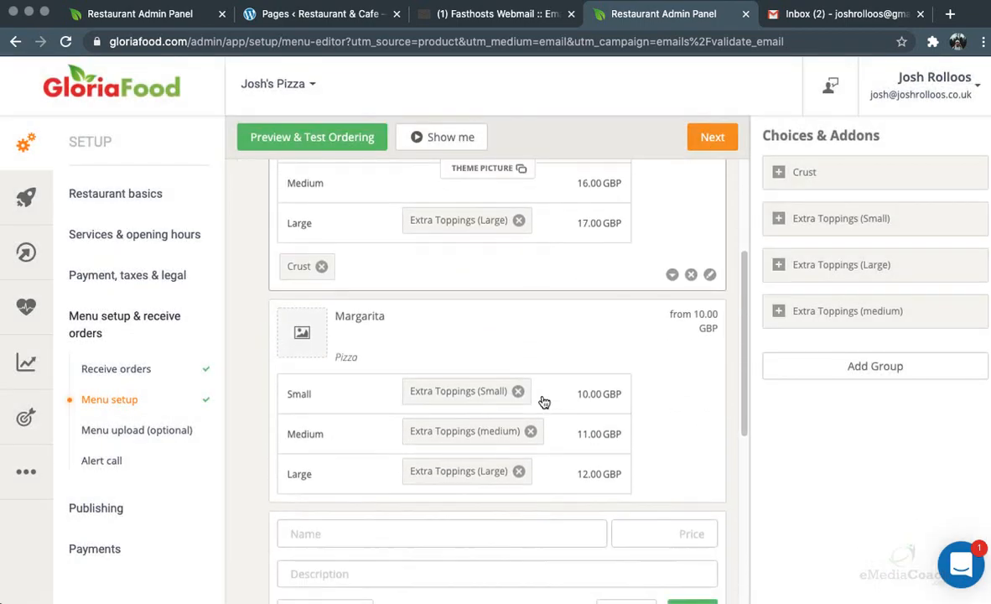
Set the pizza photo with tomatoes and rosemary as the Margarita item image
{"action": "left_click", "coordinate": [297, 327]}
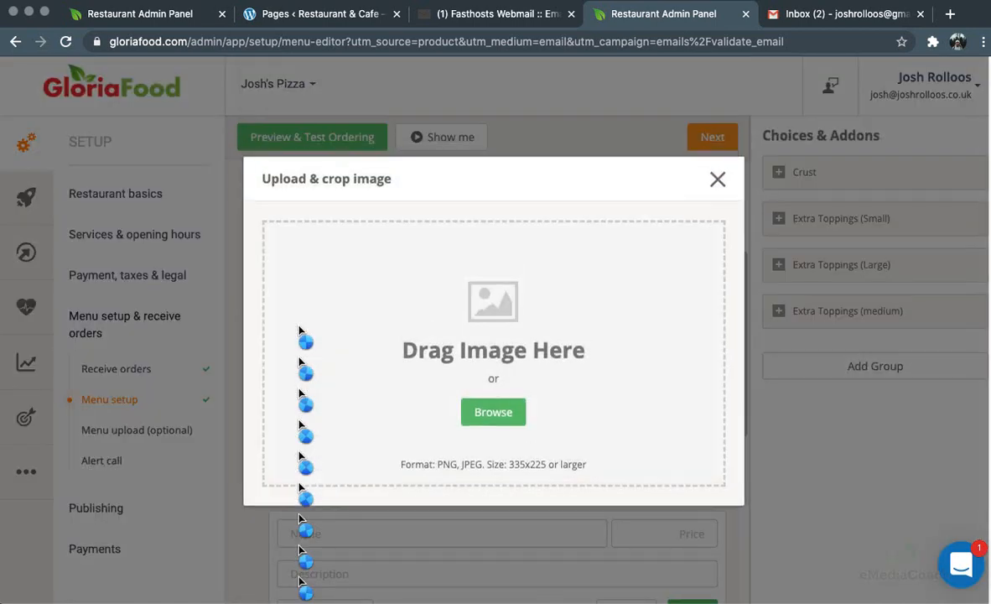
{"action": "left_click", "coordinate": [480, 432]}
{"action": "left_click", "coordinate": [260, 122]}
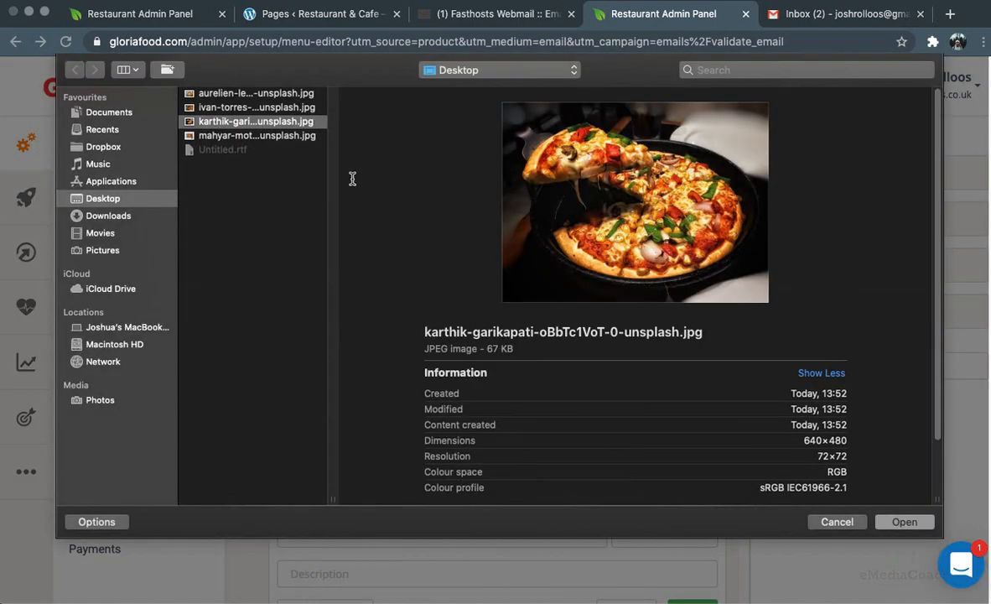
{"action": "left_click", "coordinate": [259, 107]}
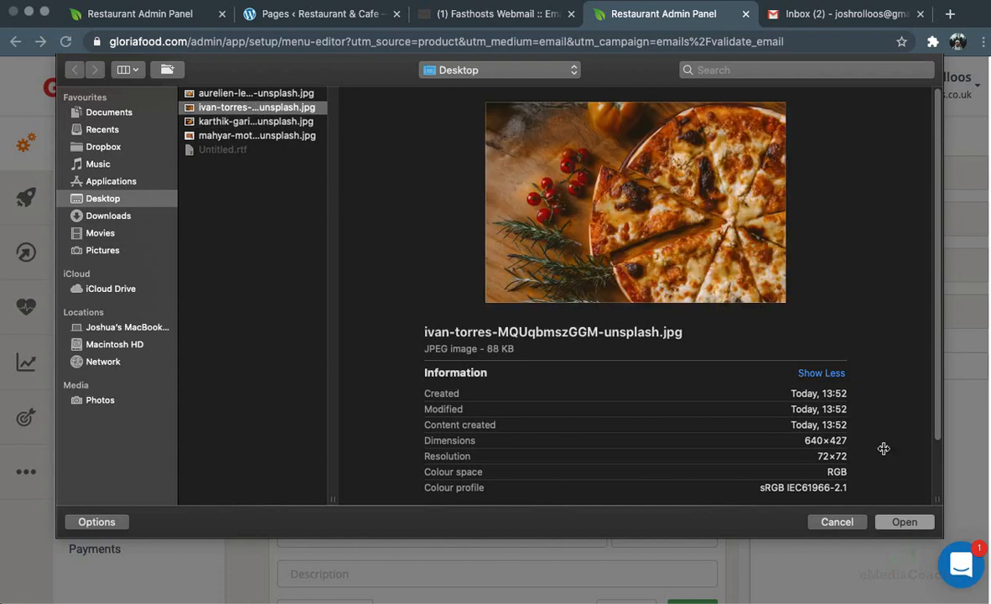
{"action": "left_click", "coordinate": [905, 521]}
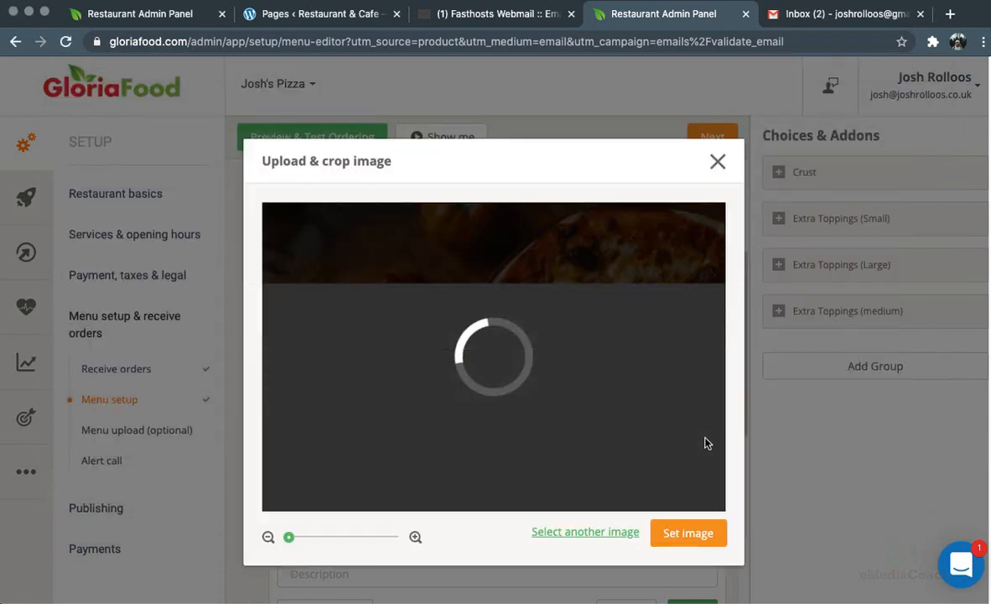
{"action": "left_click", "coordinate": [690, 534]}
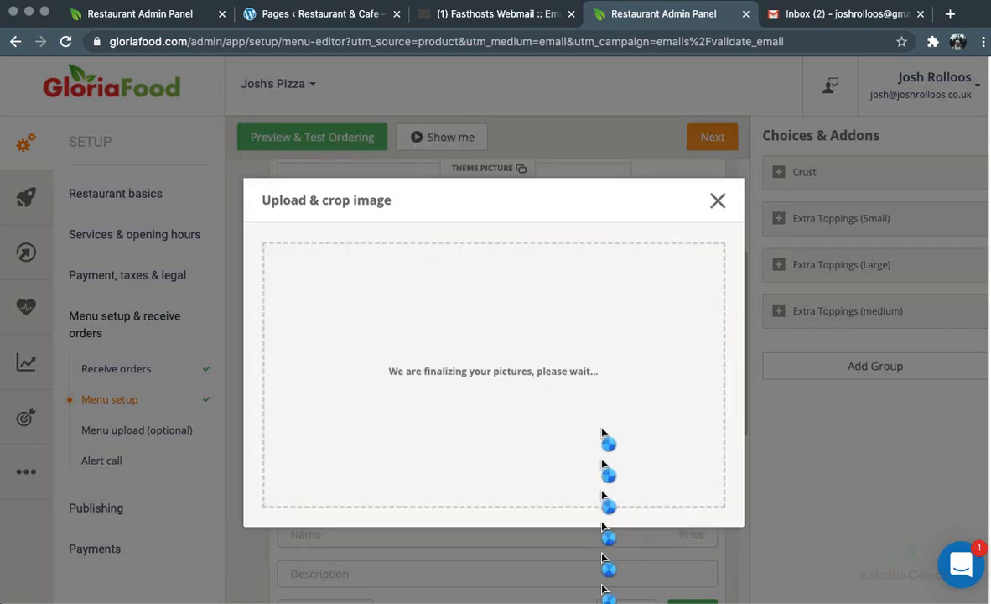
{"action": "scroll", "coordinate": [602, 432], "scroll_direction": "down", "scroll_amount": 4}
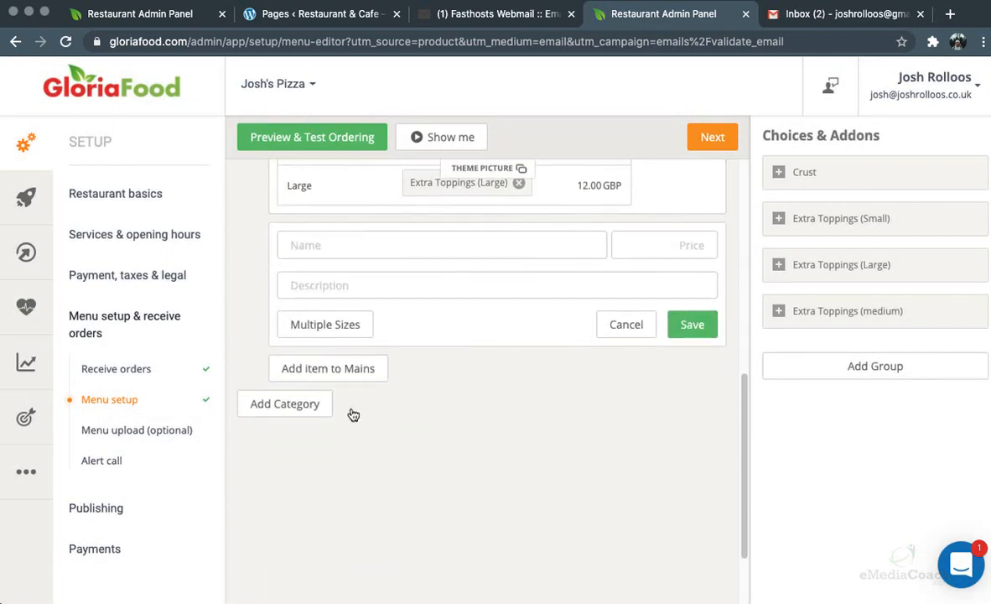
Create a Drinks category with the description Drinks
{"action": "left_click", "coordinate": [300, 402]}
{"action": "type", "text": "Drinks"}
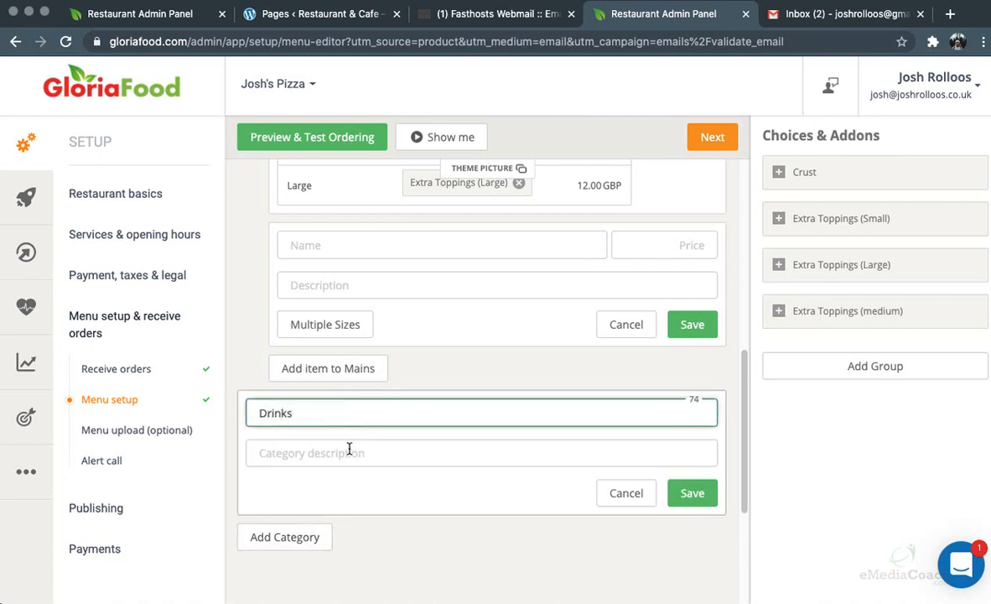
{"action": "left_click", "coordinate": [350, 451]}
{"action": "type", "text": "Drinks"}
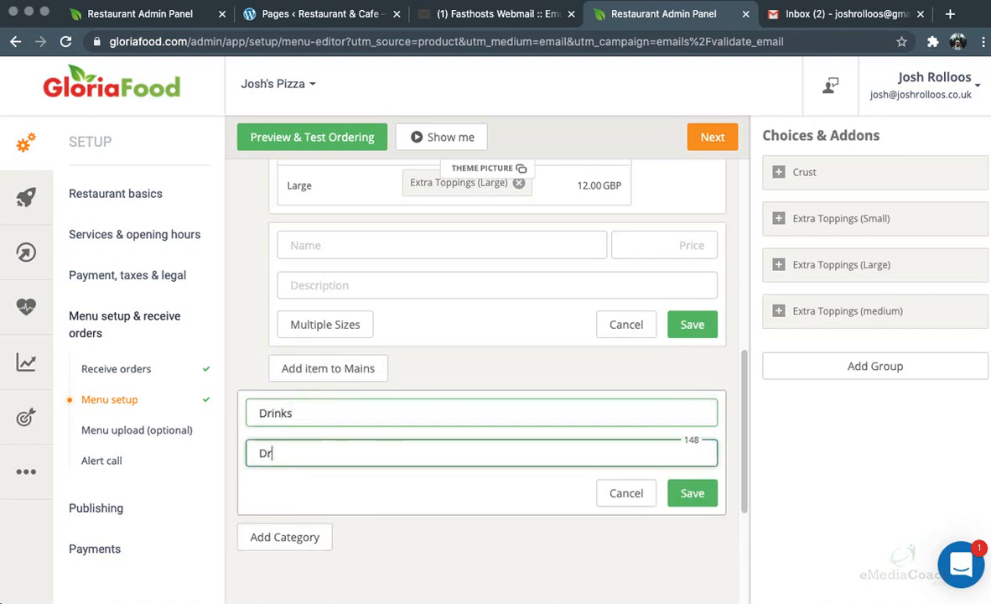
{"action": "left_click", "coordinate": [701, 497]}
Add a Coke item to Drinks priced 1.00 GBP
{"action": "left_click", "coordinate": [315, 485]}
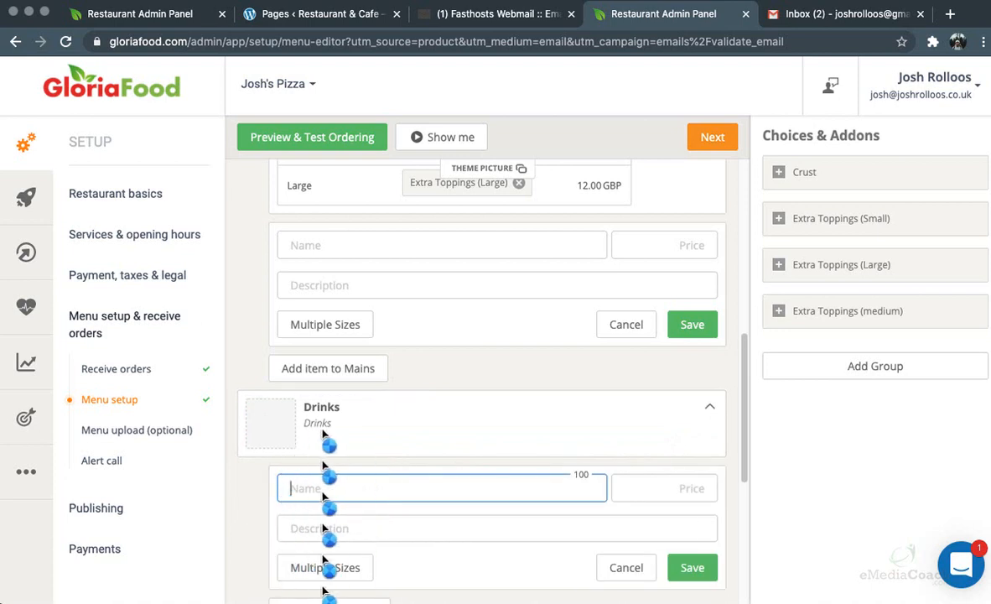
{"action": "left_click", "coordinate": [368, 487]}
{"action": "type", "text": "Coke"}
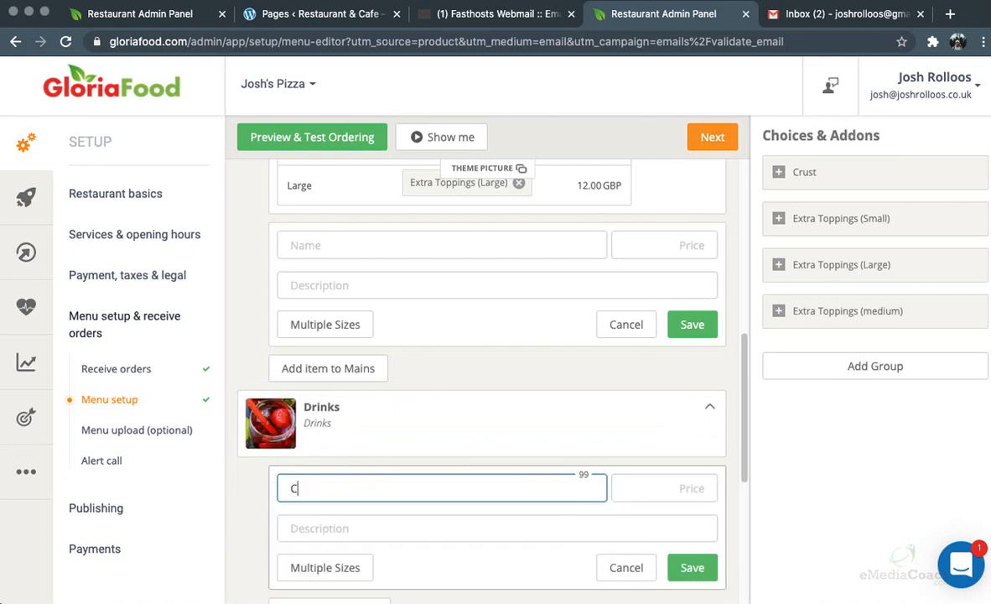
{"action": "left_click", "coordinate": [476, 438]}
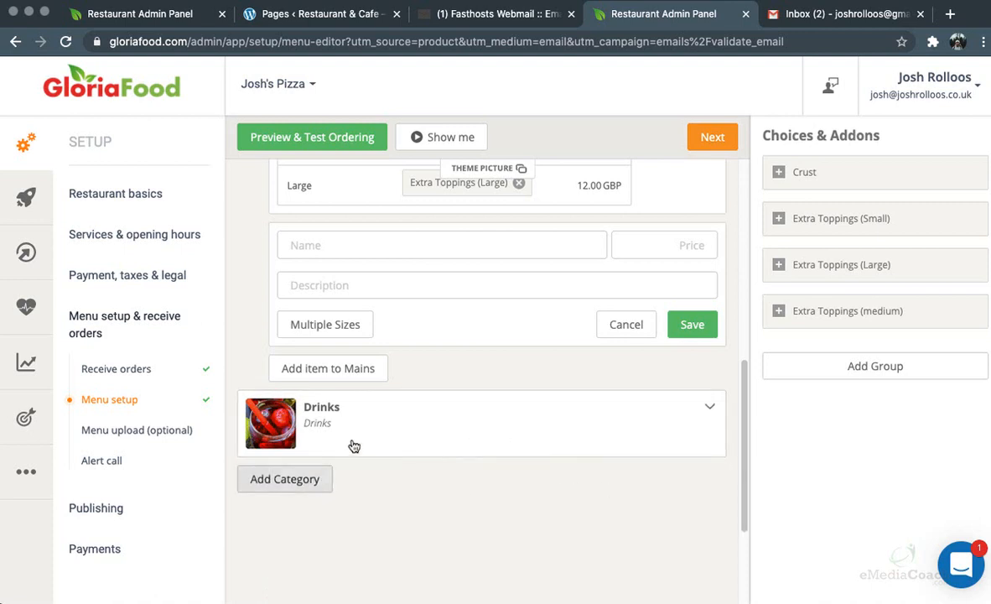
{"action": "left_click", "coordinate": [375, 431]}
{"action": "left_click", "coordinate": [332, 487]}
{"action": "type", "text": "Coke"}
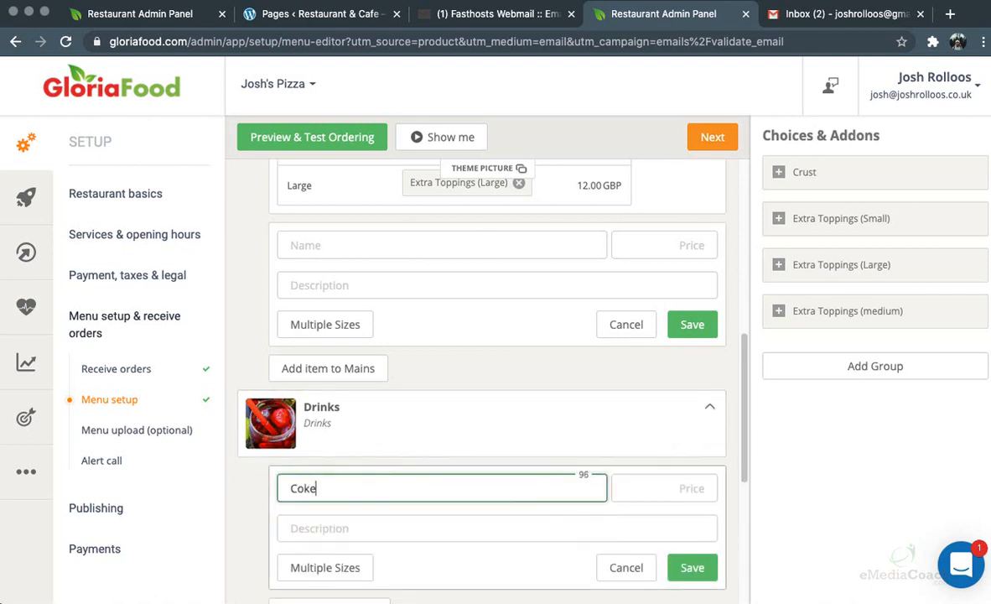
{"action": "left_click", "coordinate": [681, 480]}
{"action": "type", "text": "1"}
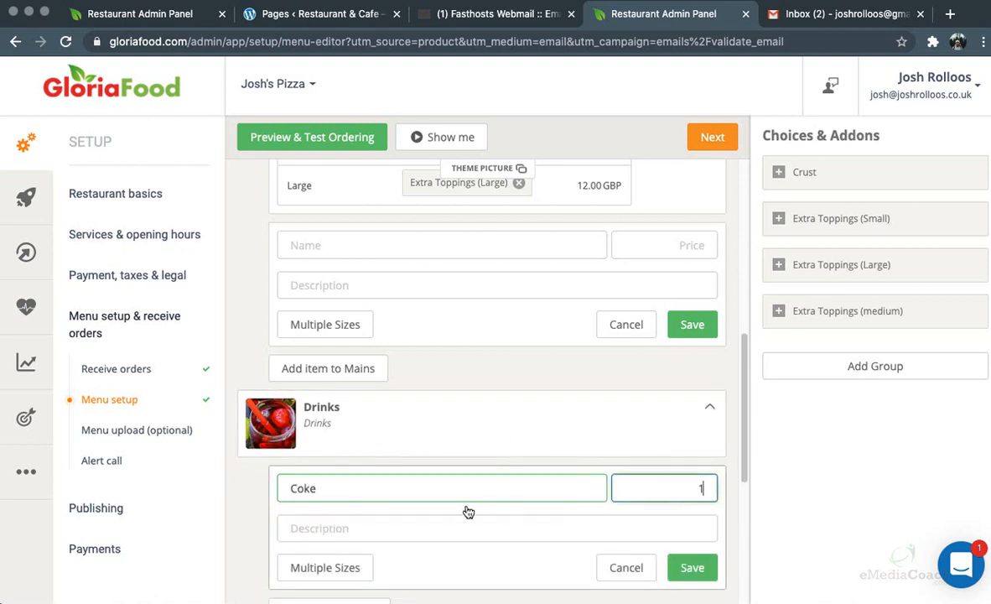
{"action": "left_click", "coordinate": [693, 566]}
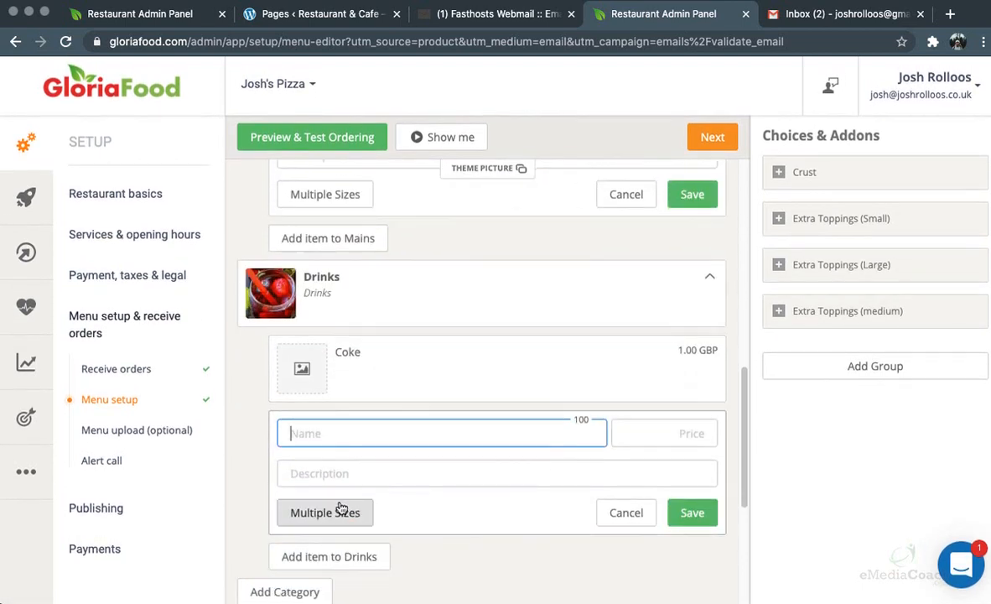
Add a Fanta item to Drinks priced 1.00 GBP
{"action": "type", "text": "Fanta"}
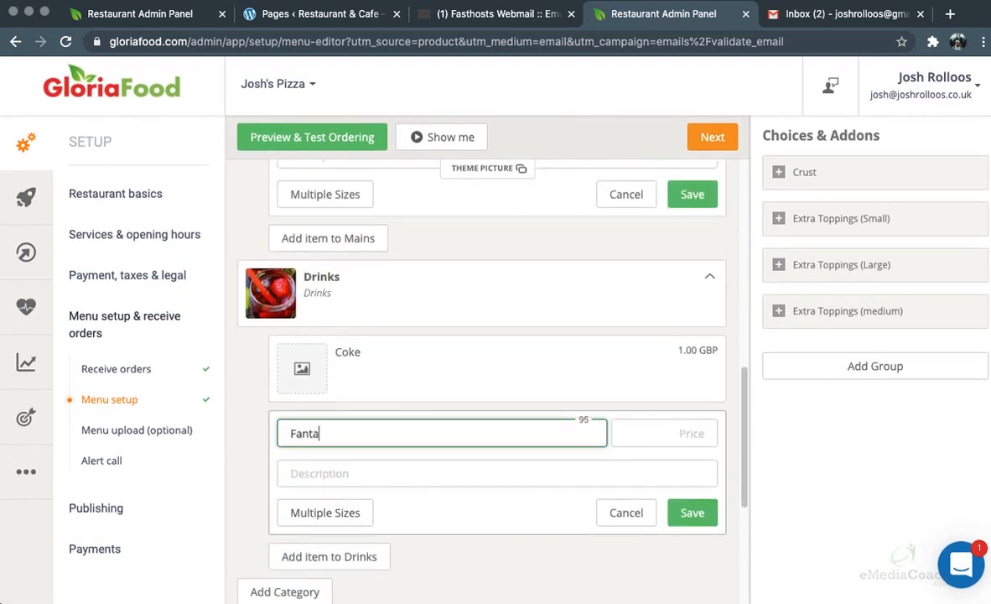
{"action": "left_click", "coordinate": [668, 436]}
{"action": "type", "text": "1"}
{"action": "left_click", "coordinate": [693, 512]}
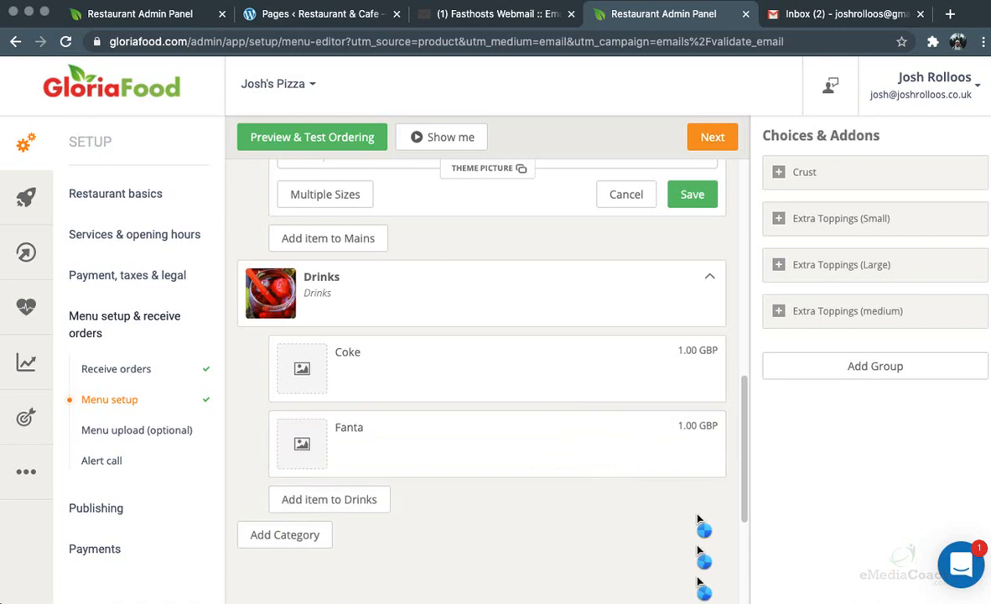
{"action": "scroll", "coordinate": [531, 400], "scroll_direction": "up", "scroll_amount": 10}
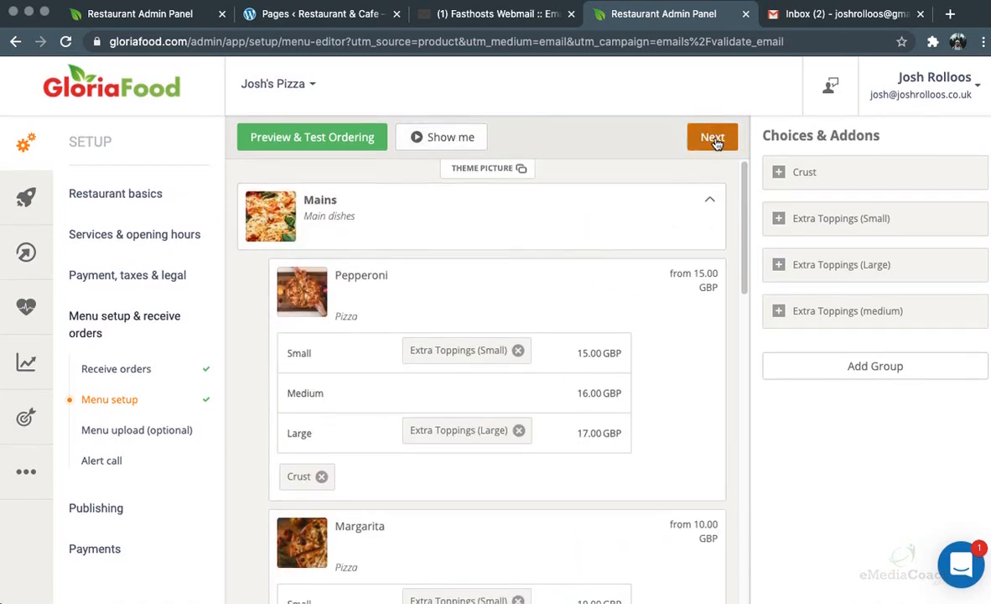
Finish menu setup, declining the menu upload quotation, and dismiss the support chat
{"action": "left_click", "coordinate": [712, 139]}
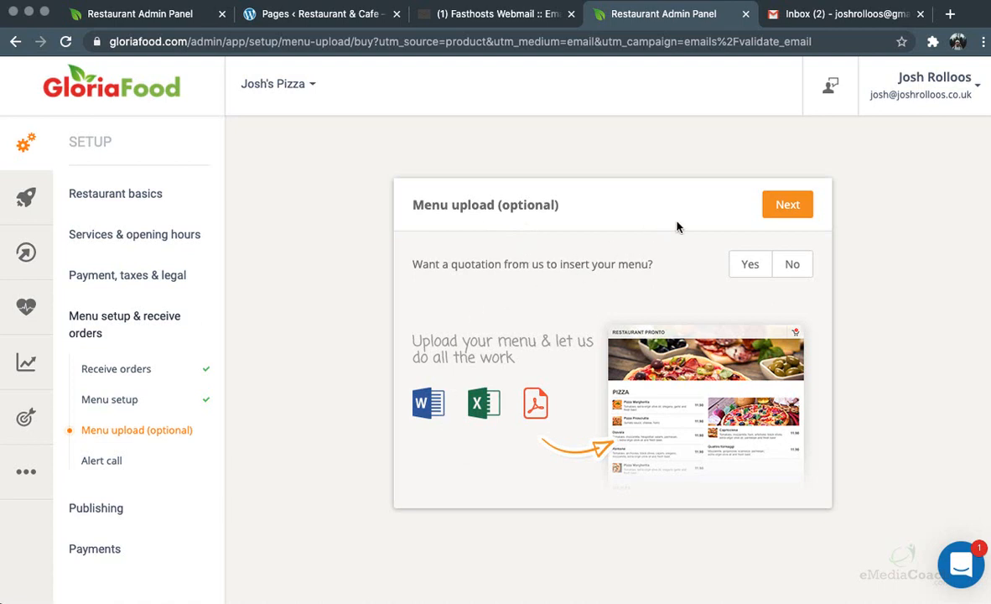
{"action": "left_click", "coordinate": [792, 263]}
{"action": "left_click", "coordinate": [788, 204]}
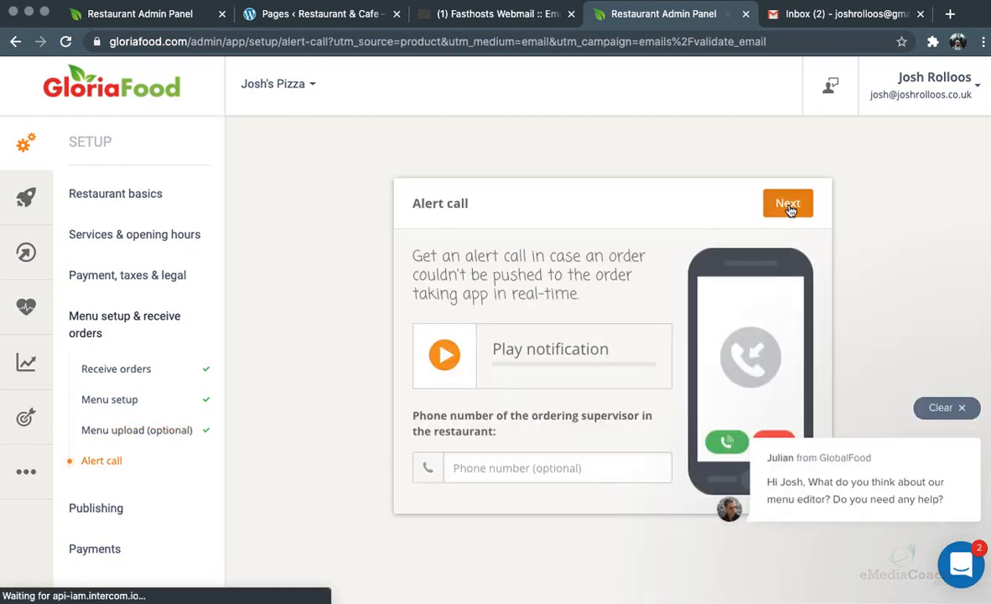
{"action": "left_click", "coordinate": [962, 407]}
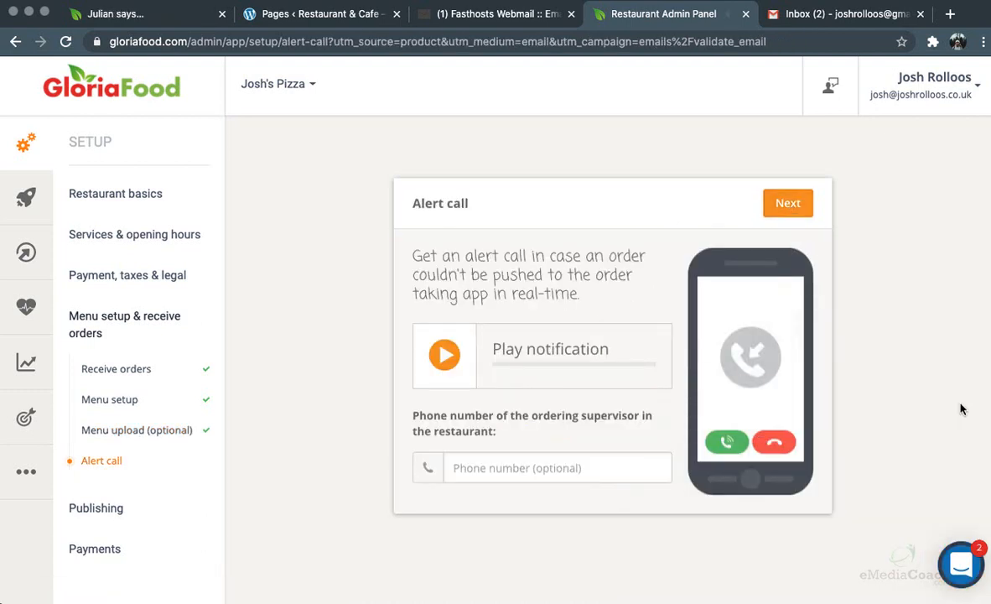
Complete the Alert call step with the supervisor phone number left empty
{"action": "left_click", "coordinate": [524, 460]}
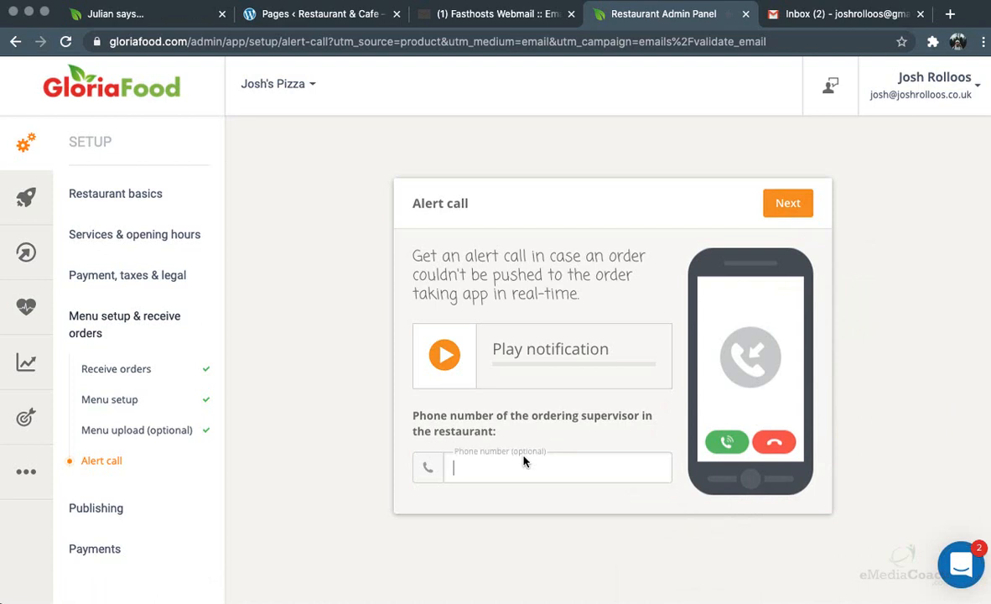
{"action": "left_click", "coordinate": [499, 291]}
{"action": "triple_click", "coordinate": [498, 291]}
{"action": "left_click", "coordinate": [502, 271]}
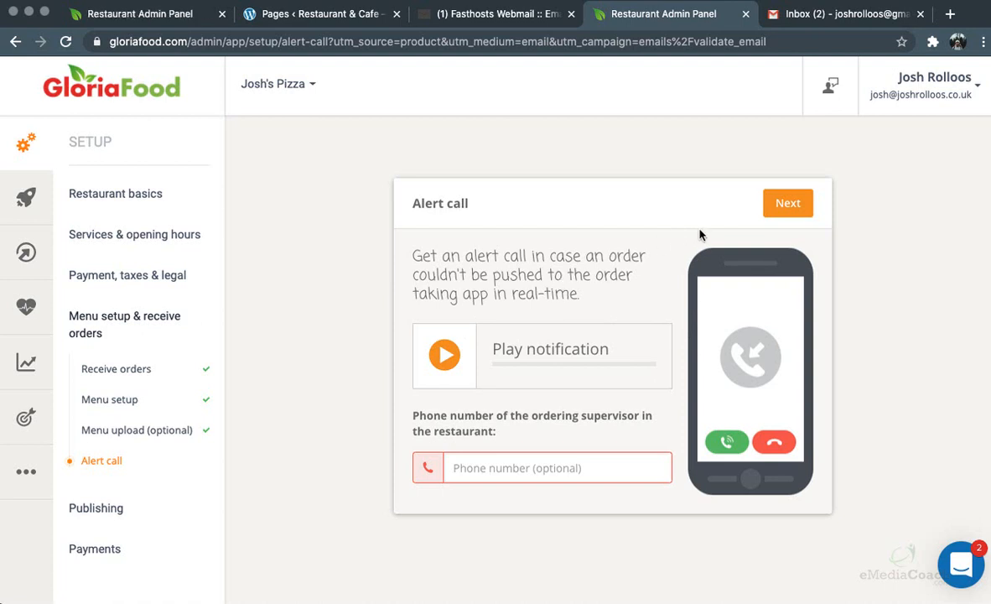
{"action": "left_click", "coordinate": [780, 205]}
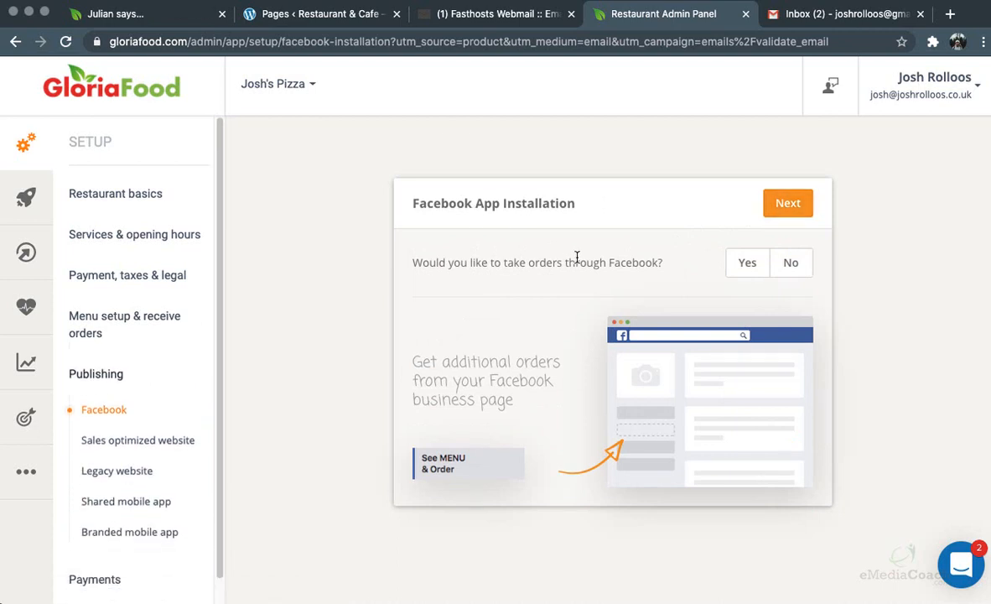
Accept taking orders through Facebook and add the ordering app as a Facebook page tab
{"action": "left_click", "coordinate": [745, 264]}
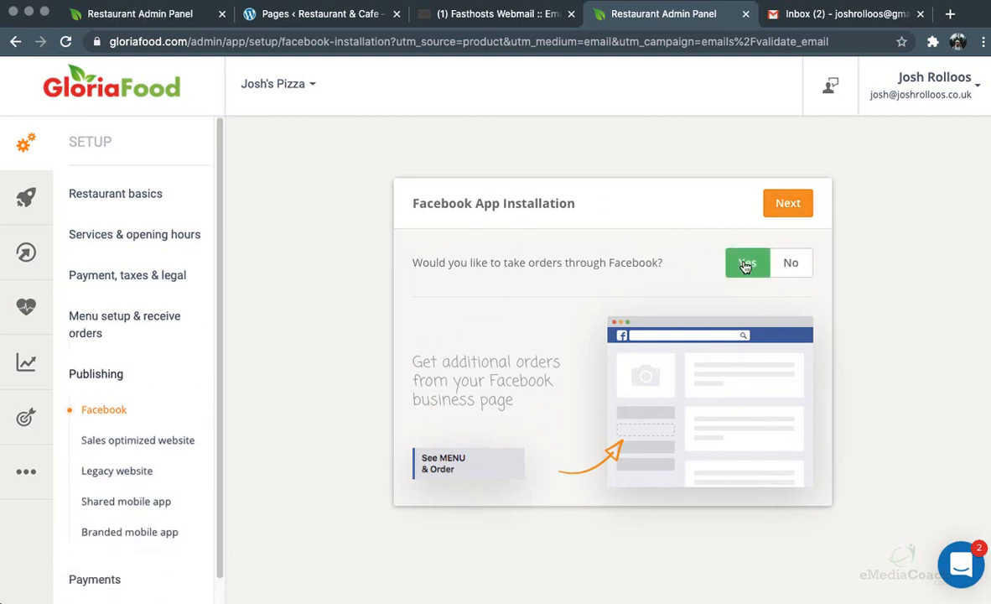
{"action": "left_click", "coordinate": [788, 202]}
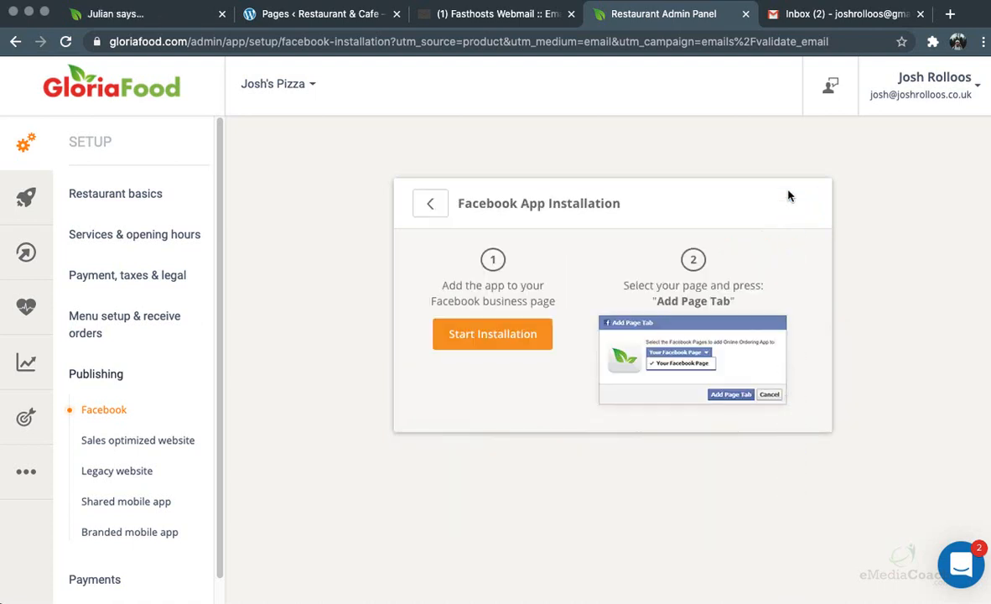
{"action": "left_click", "coordinate": [493, 336]}
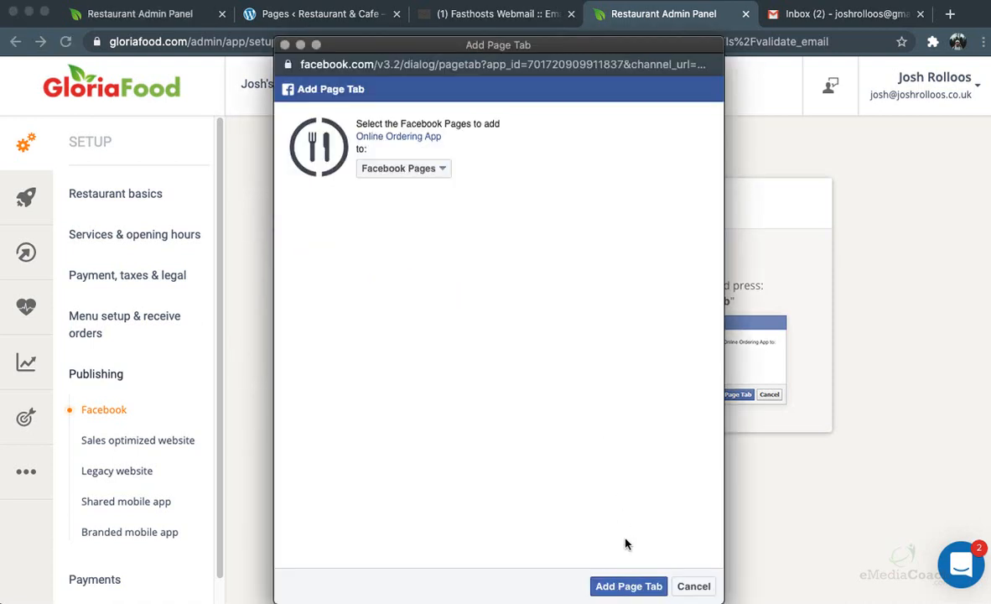
{"action": "left_click", "coordinate": [285, 44]}
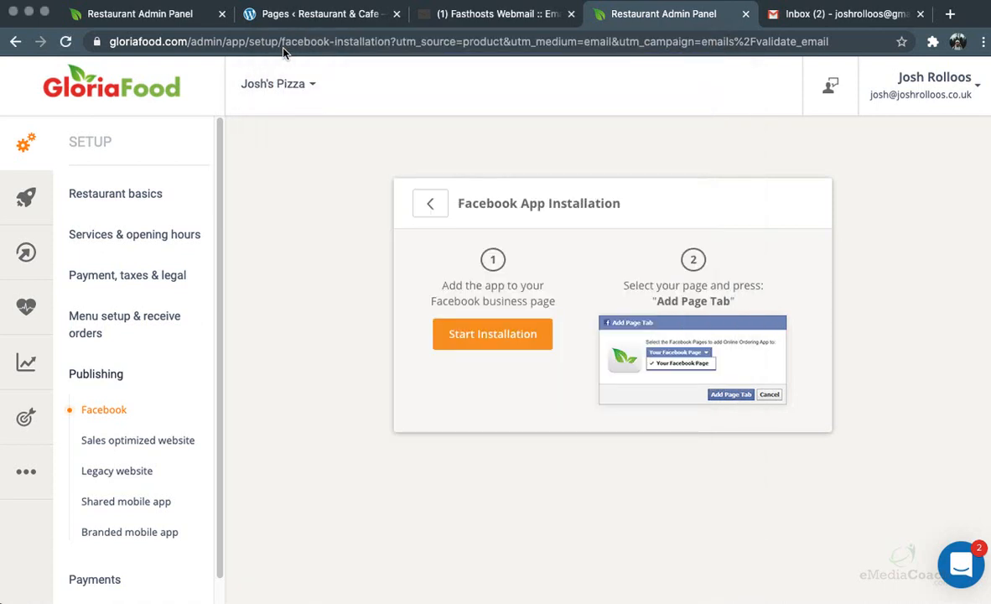
{"action": "left_click", "coordinate": [433, 198]}
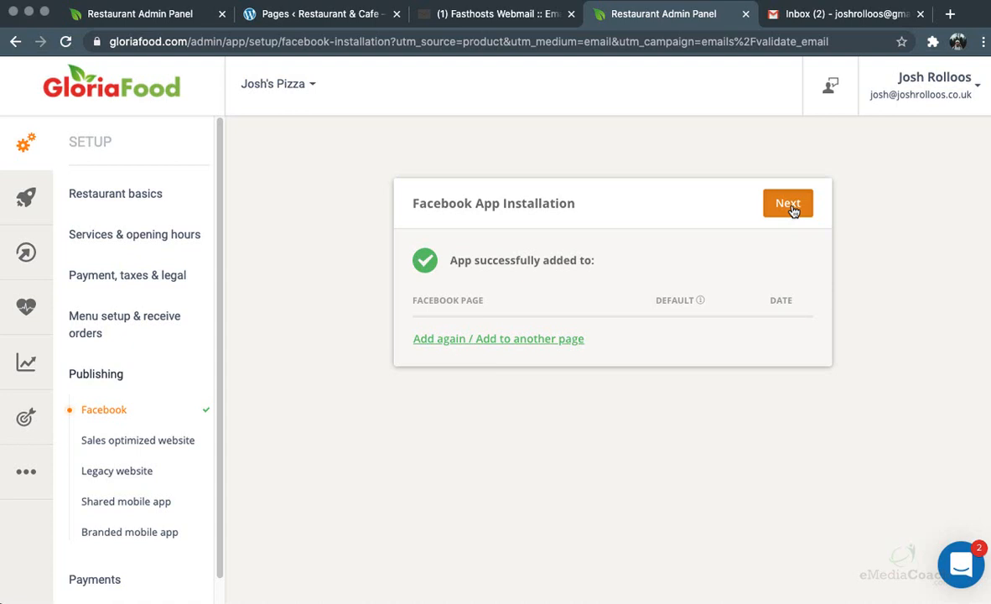
{"action": "left_click", "coordinate": [790, 205]}
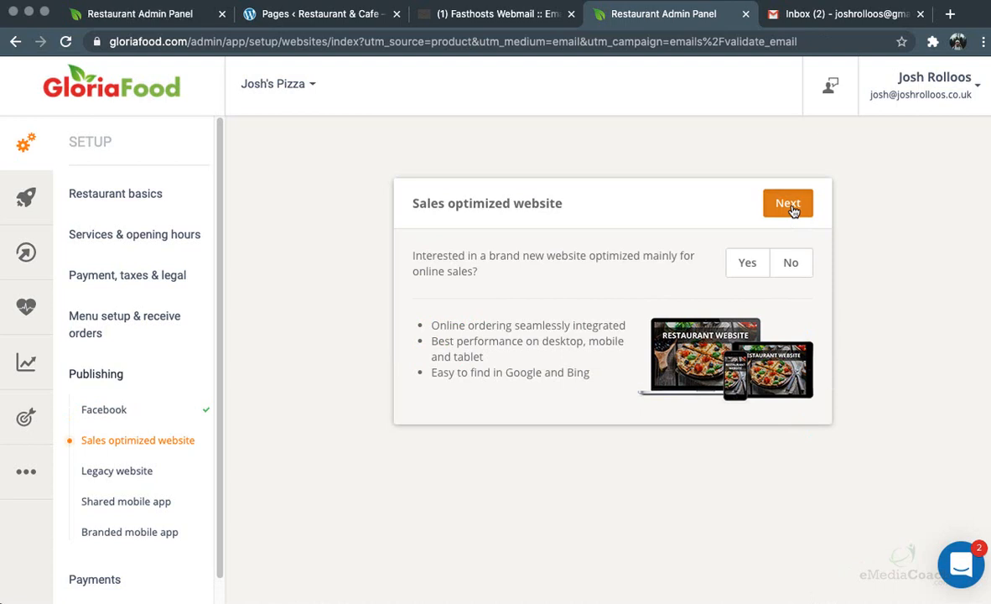
Decline a new sales-optimized website and choose to take orders through the existing website
{"action": "left_click", "coordinate": [791, 262]}
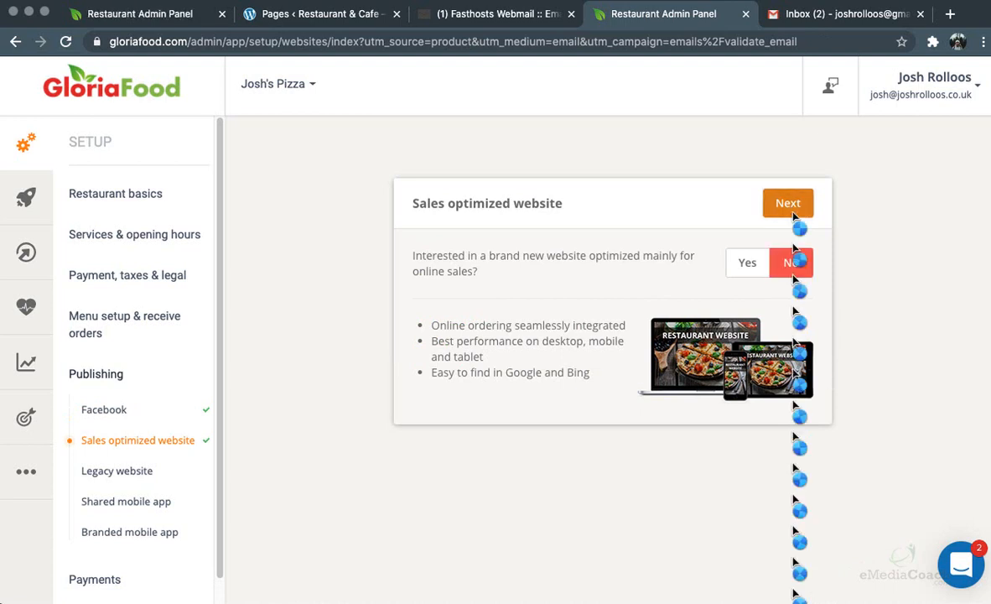
{"action": "left_click", "coordinate": [791, 206]}
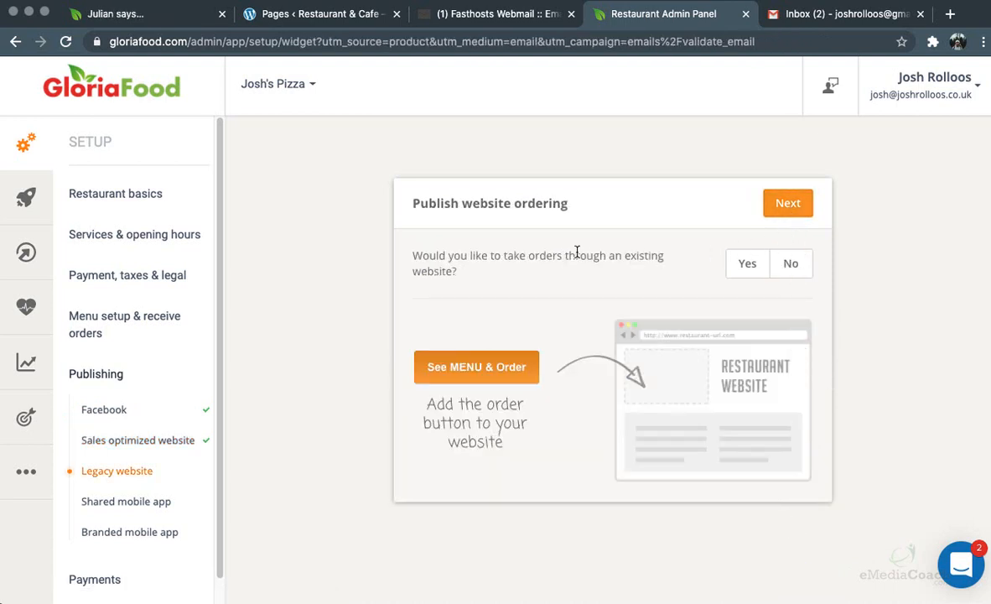
{"action": "left_click", "coordinate": [748, 265]}
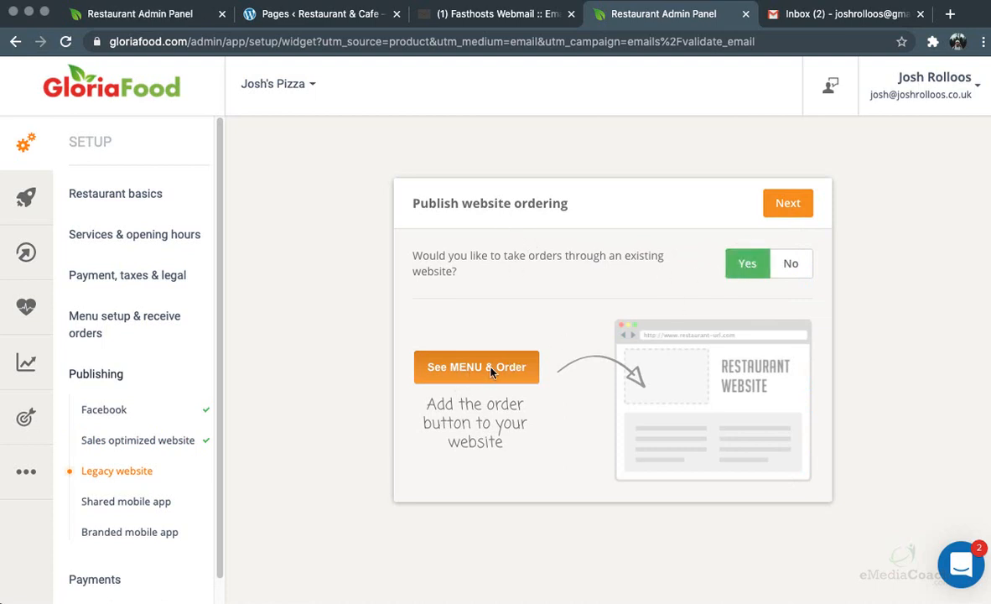
{"action": "left_click", "coordinate": [789, 203]}
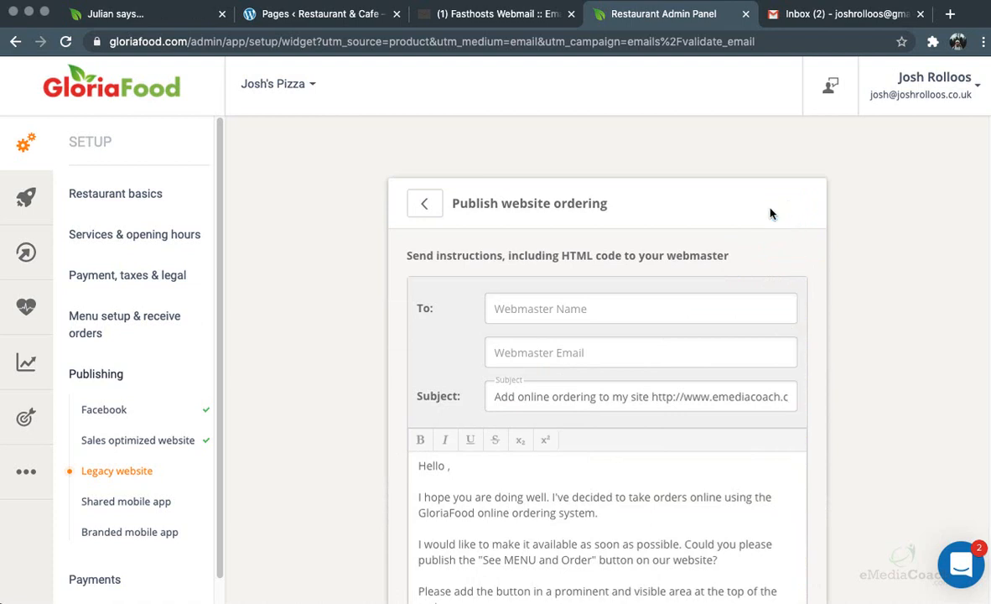
Send the instructions e-mail to the webmaster's name and address, then open the HTML code page
{"action": "left_click", "coordinate": [563, 308]}
{"action": "type", "text": "Josh"}
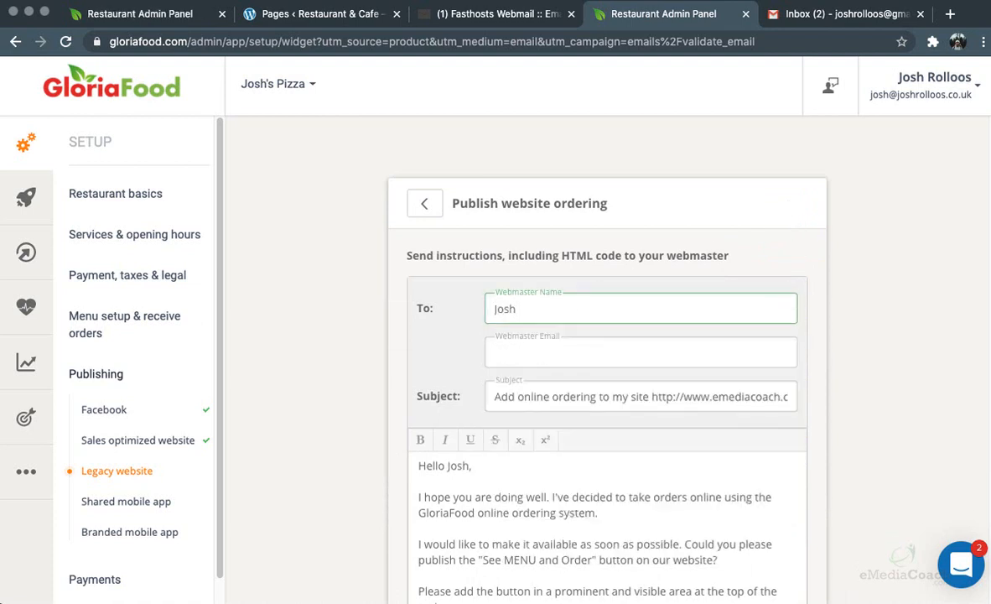
{"action": "key", "text": "Tab"}
{"action": "type", "text": "jo"}
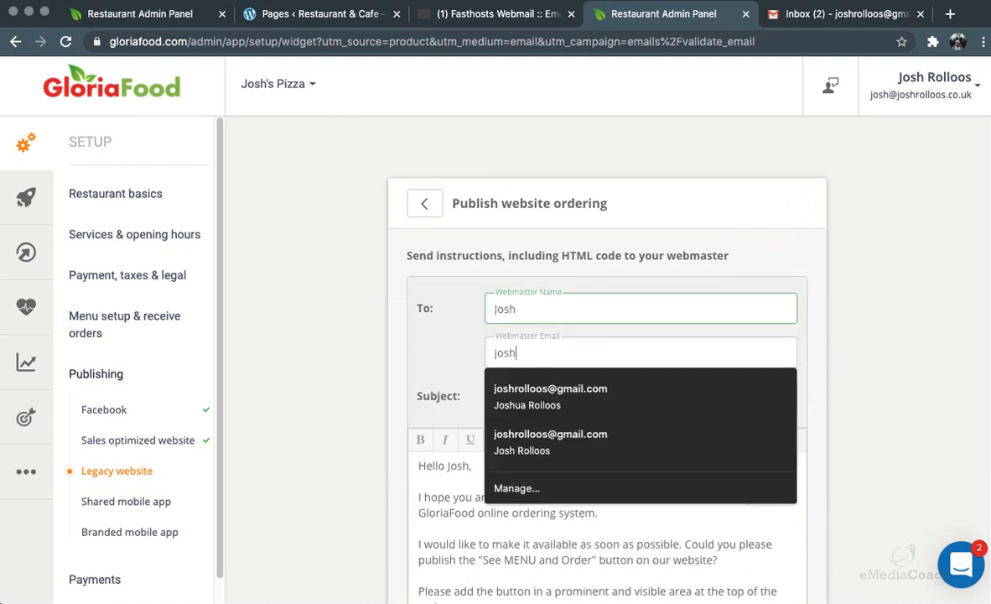
{"action": "type", "text": "sh"}
{"action": "key", "text": "Down"}
{"action": "key", "text": "Return"}
{"action": "scroll", "coordinate": [325, 365], "scroll_direction": "down", "scroll_amount": 3}
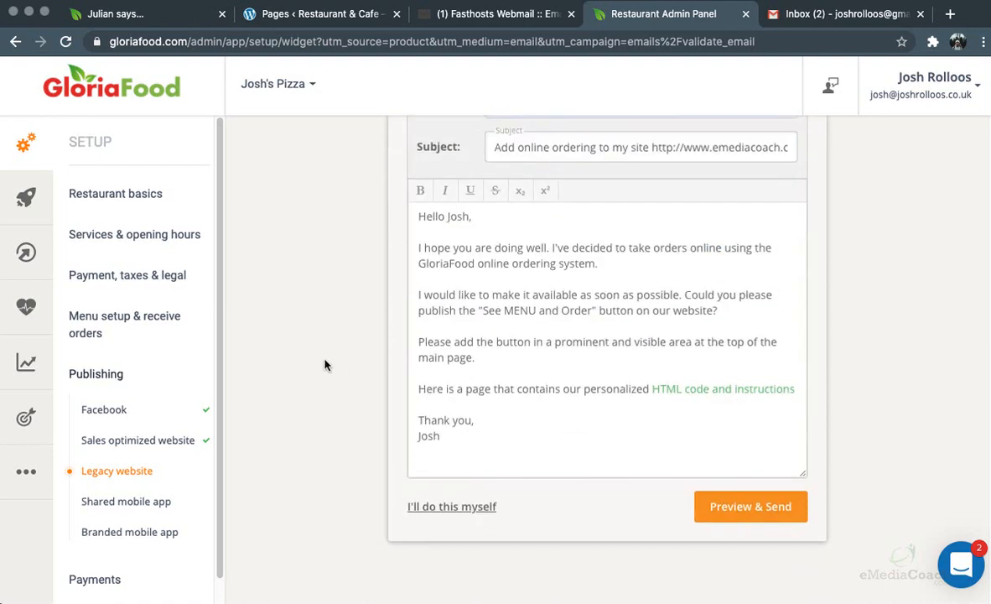
{"action": "left_click", "coordinate": [740, 508]}
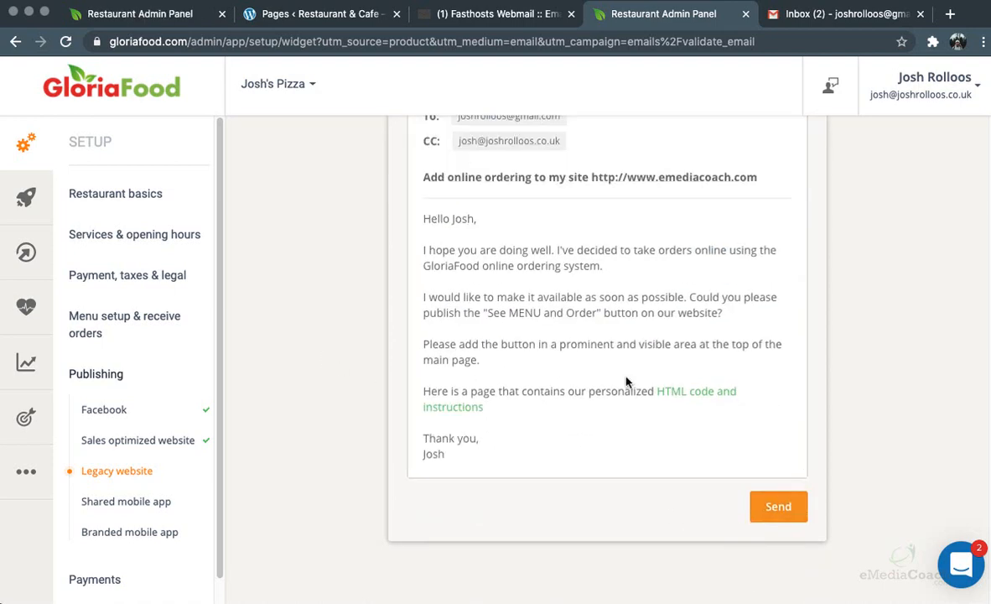
{"action": "left_click", "coordinate": [778, 508]}
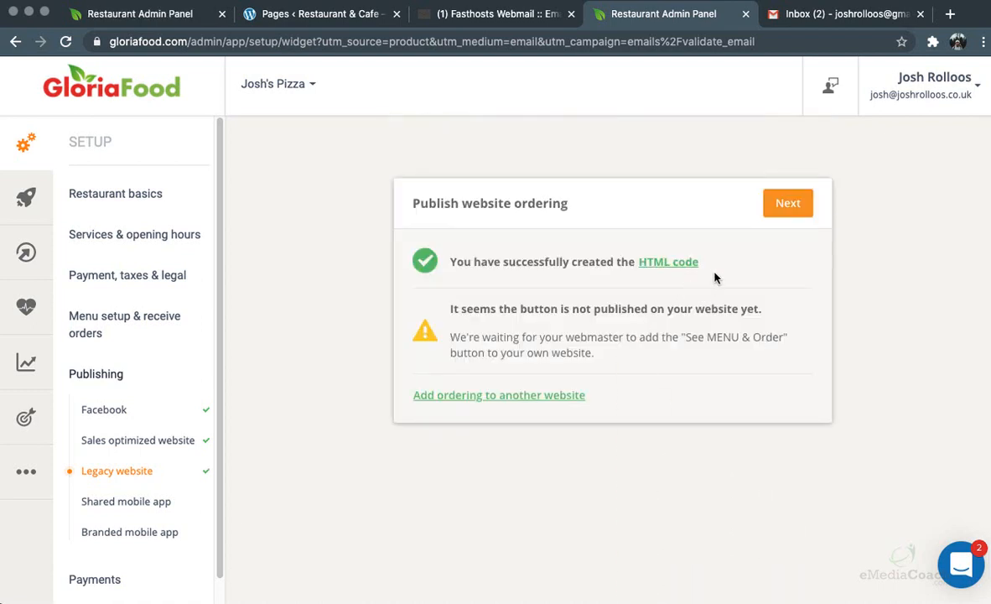
{"action": "left_click", "coordinate": [655, 263]}
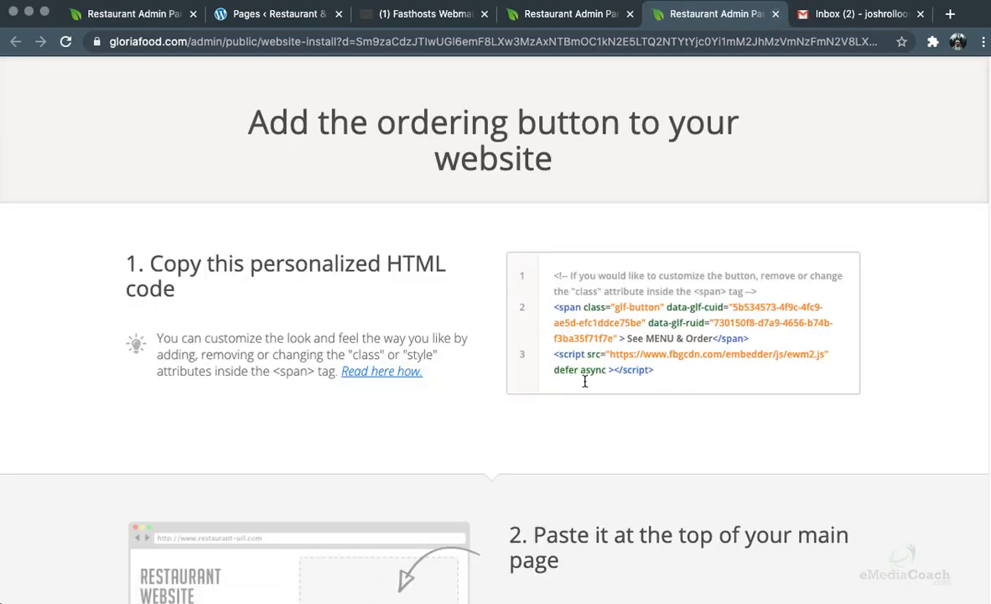
Copy the personalized ordering-button HTML code and switch to the WordPress Pages tab
{"action": "left_click_drag", "start_coordinate": [673, 379], "coordinate": [555, 277]}
{"action": "key", "text": "super+c"}
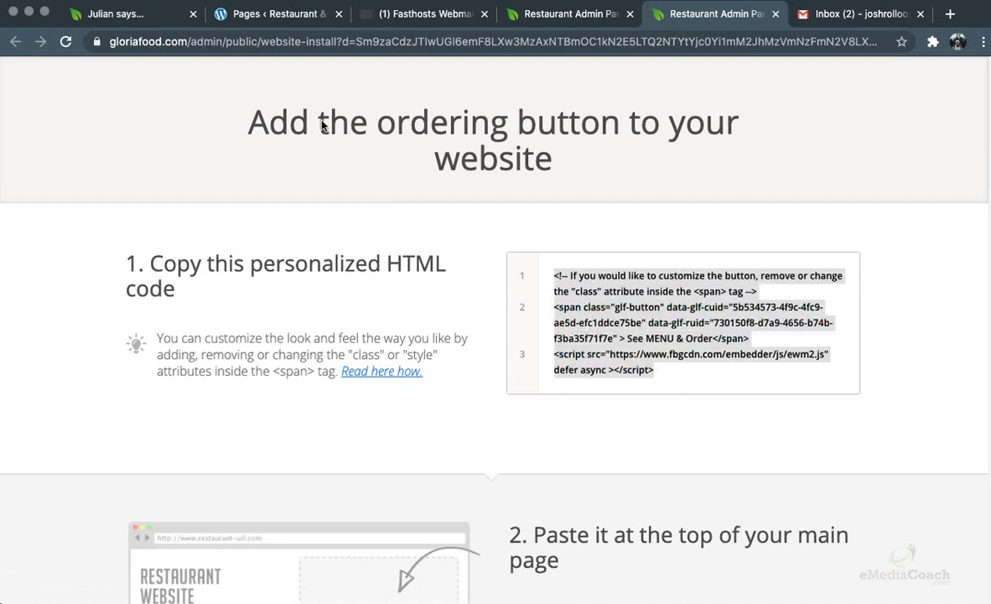
{"action": "left_click", "coordinate": [280, 15]}
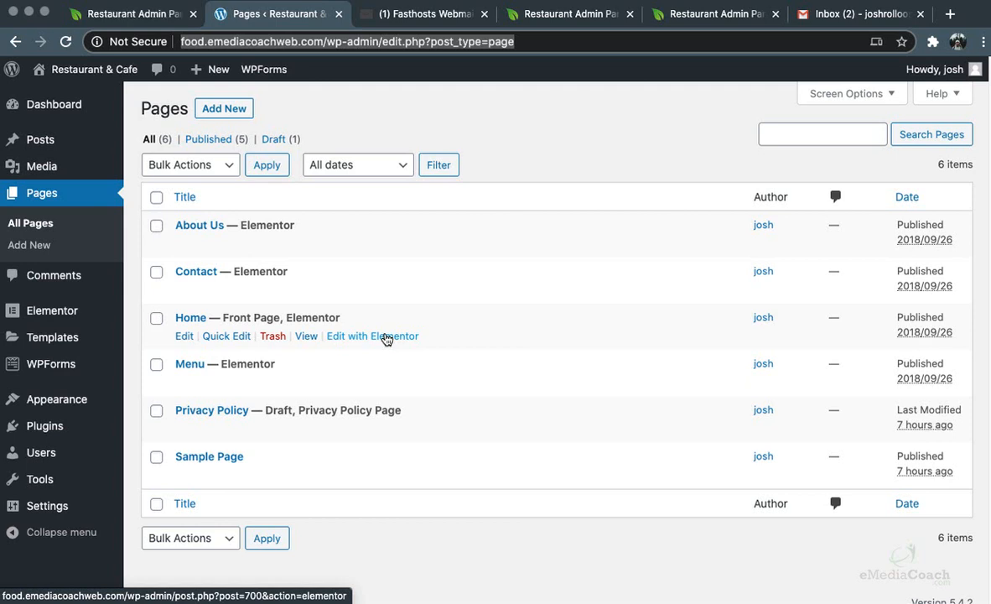
Open the Home page from the Pages list in the Elementor editor
{"action": "left_click", "coordinate": [385, 337]}
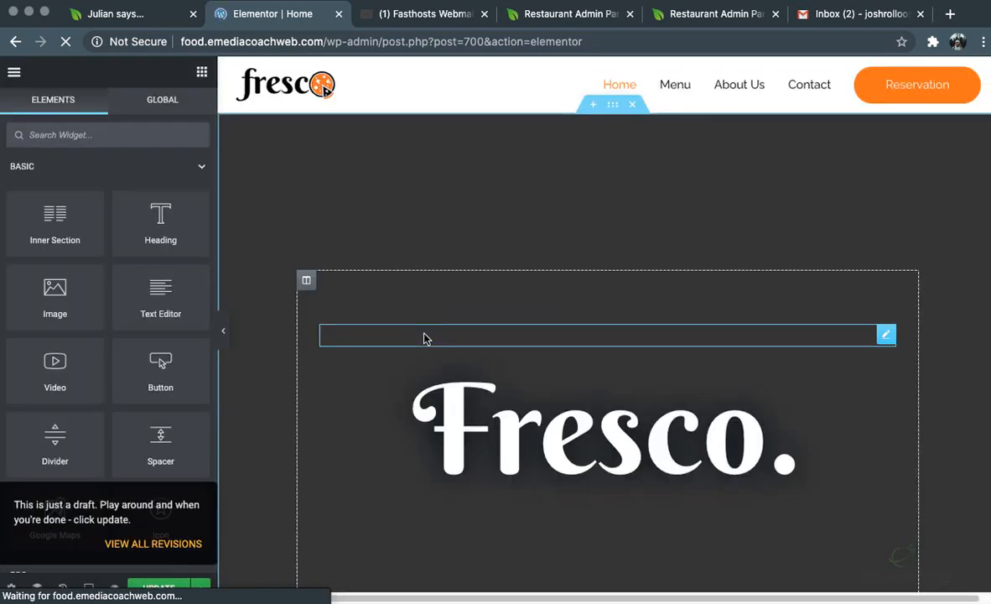
Delete the old order-button section and drop an HTML widget below the Fresco heading
{"action": "left_click", "coordinate": [89, 135]}
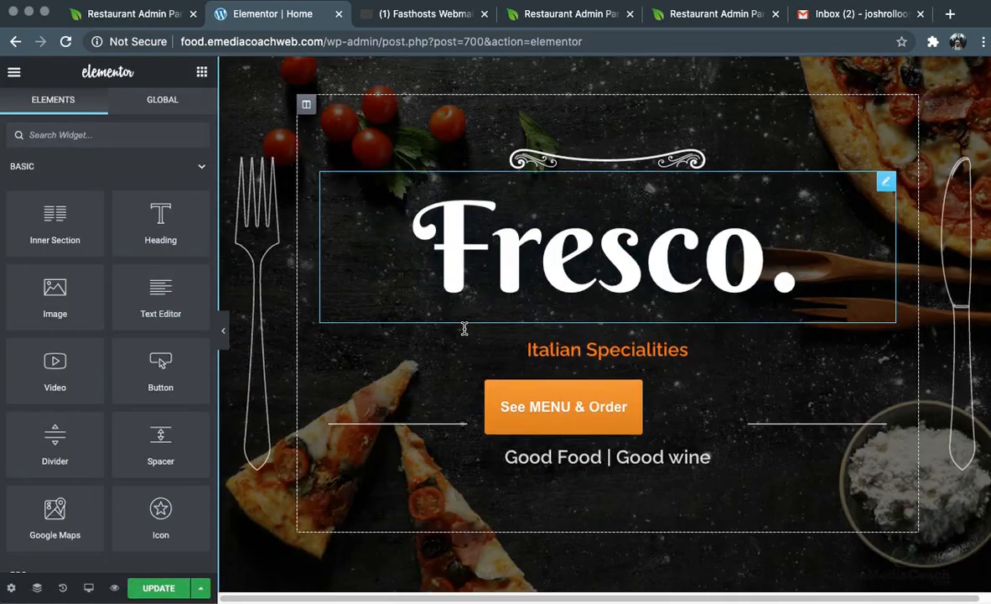
{"action": "left_click", "coordinate": [618, 365]}
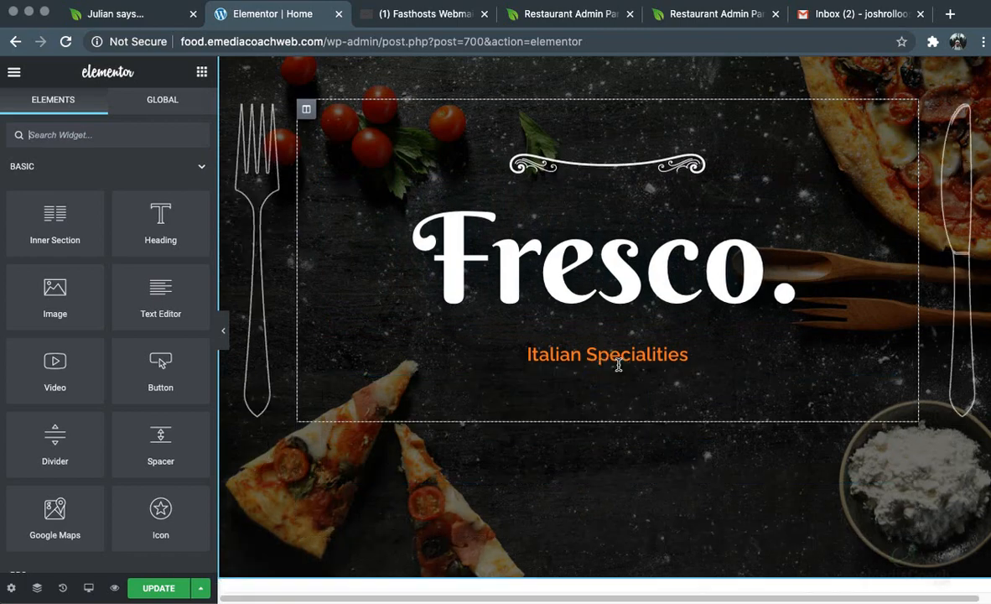
{"action": "left_click", "coordinate": [73, 135]}
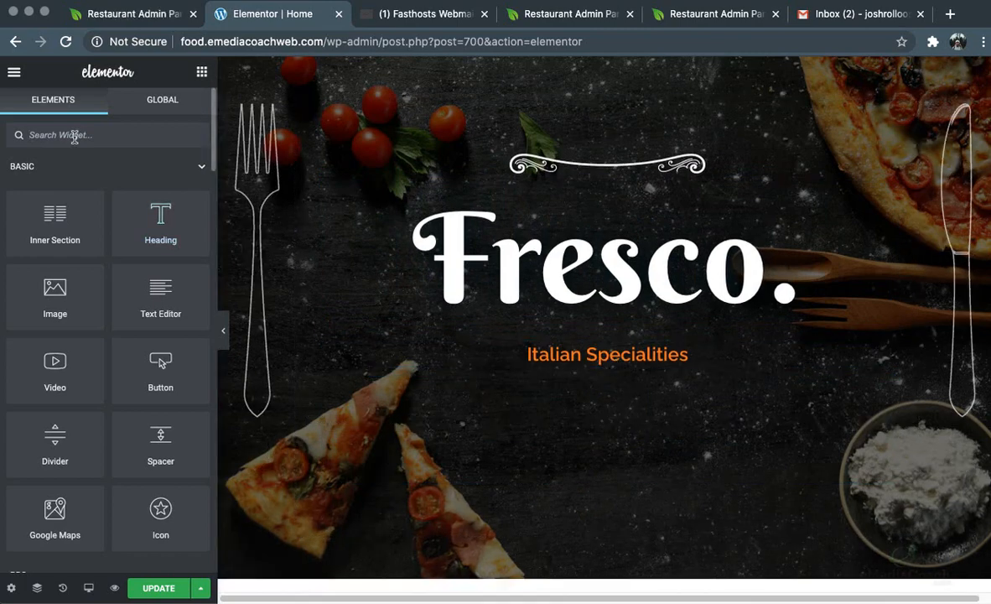
{"action": "type", "text": "htmkl"}
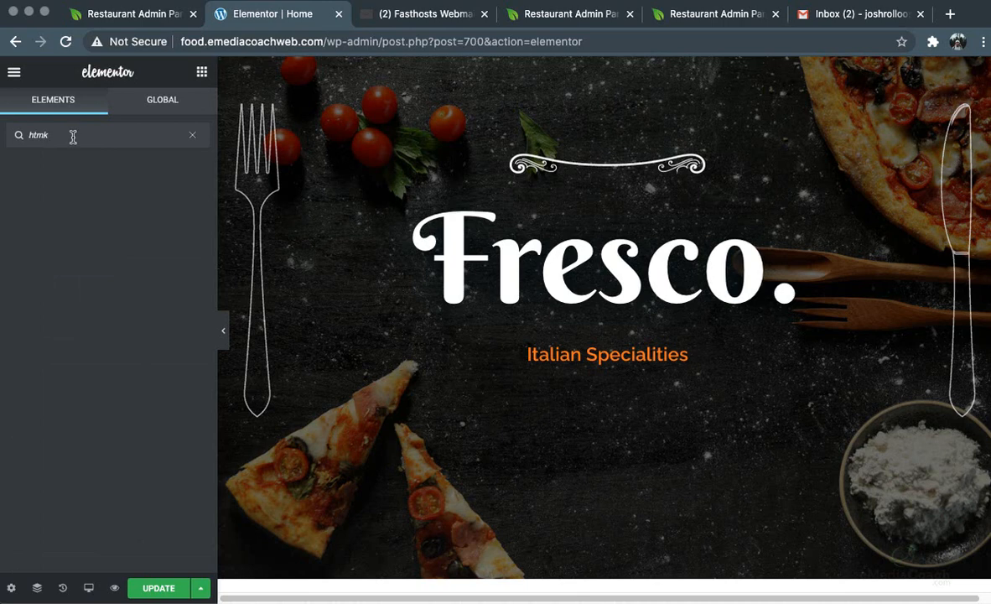
{"action": "key", "text": "BackSpace"}
{"action": "key", "text": "BackSpace"}
{"action": "type", "text": "ml"}
{"action": "left_click_drag", "start_coordinate": [21, 159], "coordinate": [563, 350]}
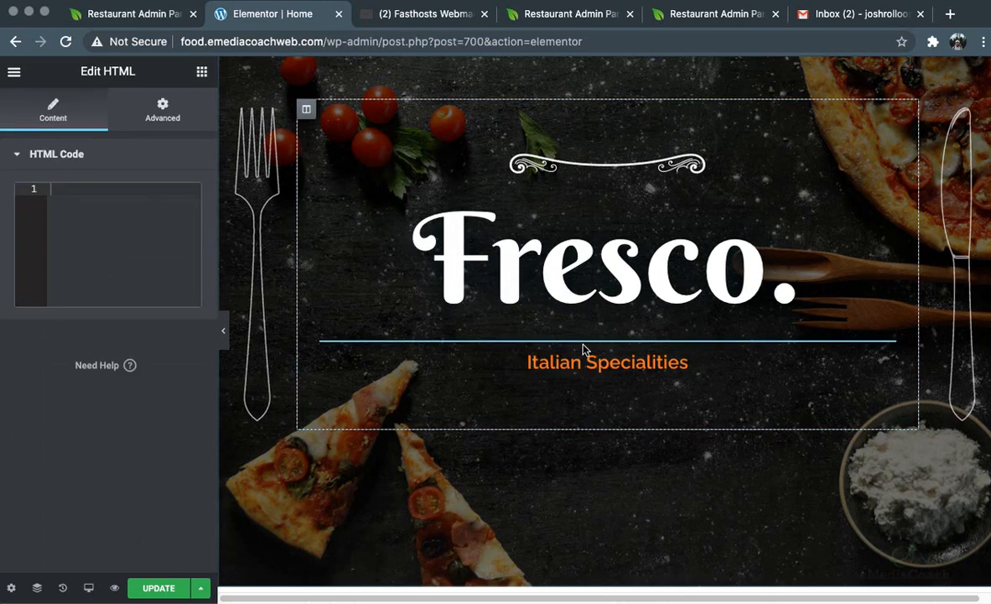
Paste the GloriaFood ordering-button code into the widget's HTML Code field
{"action": "left_click", "coordinate": [113, 192]}
{"action": "key", "text": "super+v"}
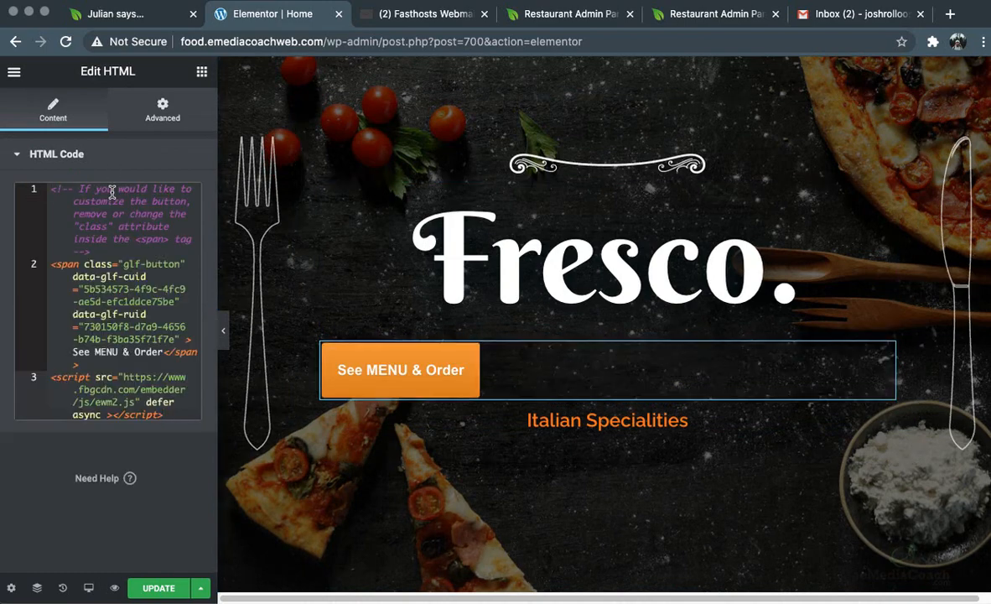
{"action": "left_click", "coordinate": [707, 14]}
{"action": "left_click", "coordinate": [224, 20]}
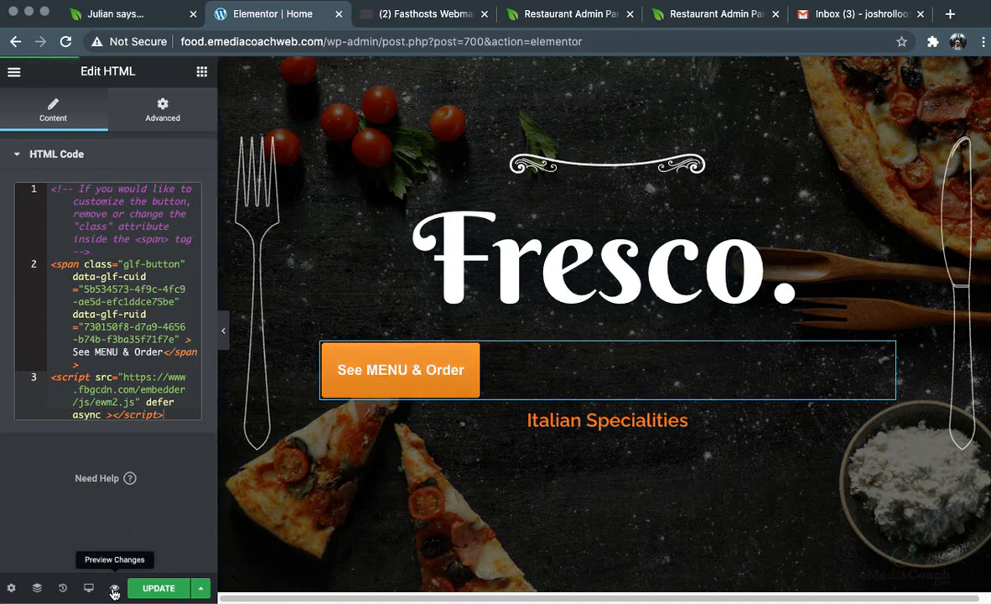
Preview the updated Home page and test its See MENU & Order button
{"action": "left_click", "coordinate": [114, 591]}
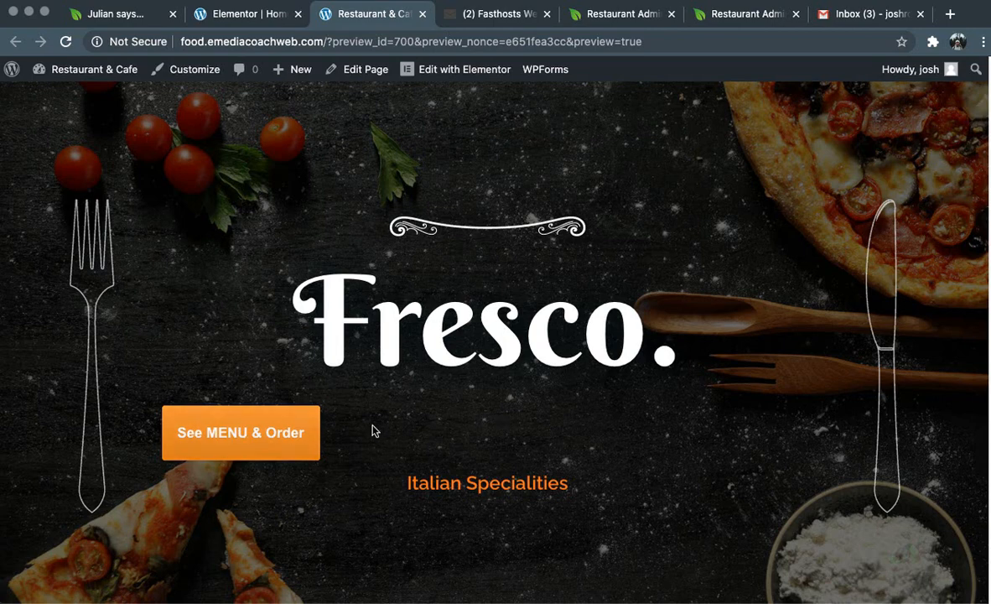
{"action": "scroll", "coordinate": [498, 440], "scroll_direction": "down", "scroll_amount": 6}
{"action": "scroll", "coordinate": [498, 440], "scroll_direction": "up", "scroll_amount": 8}
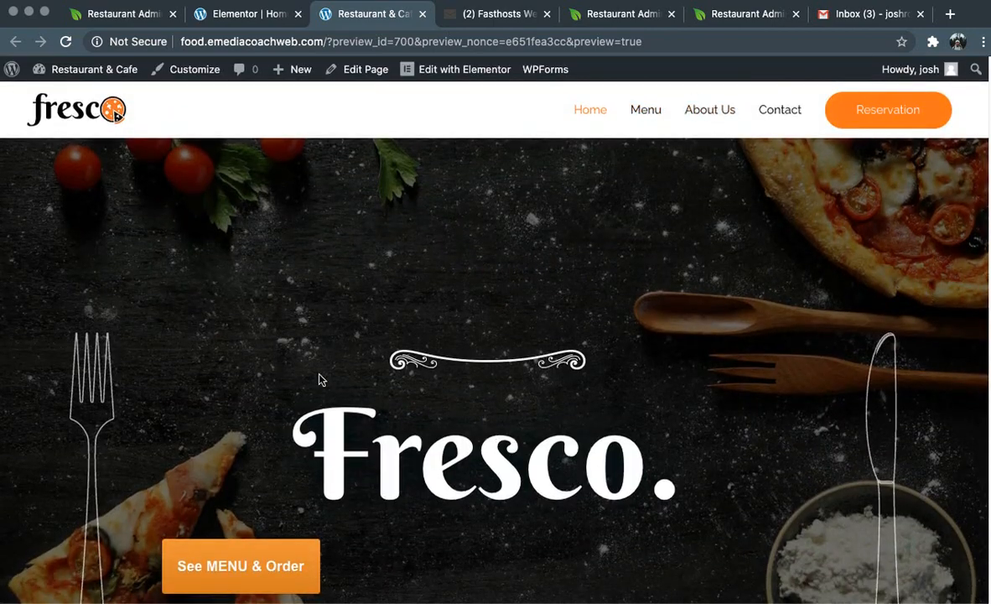
{"action": "scroll", "coordinate": [321, 378], "scroll_direction": "down", "scroll_amount": 3}
{"action": "left_click", "coordinate": [260, 372]}
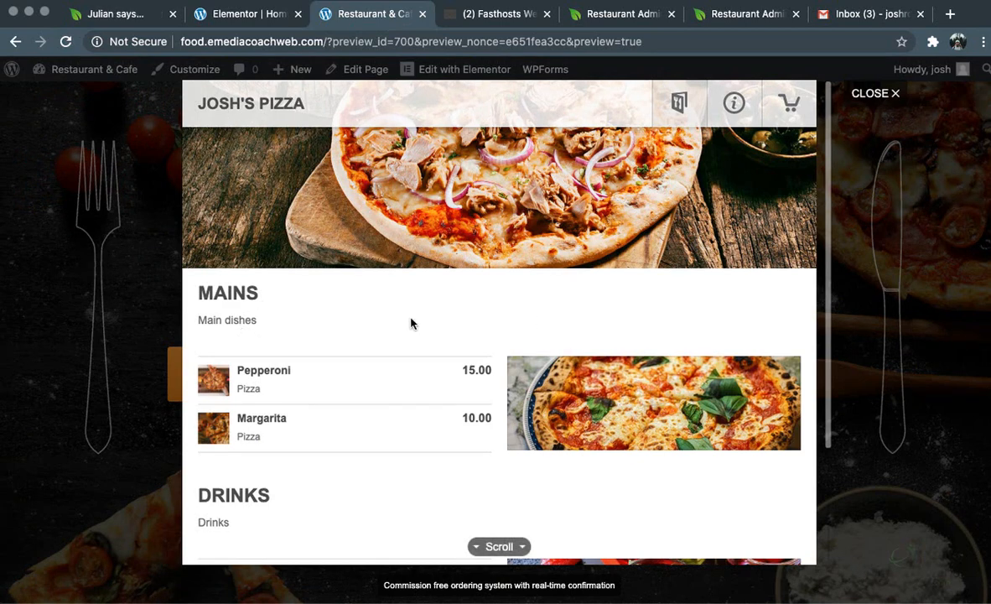
Add a Medium, Crispy-crust Pepperoni pizza (£16.00) with no special instructions to the cart
{"action": "left_click", "coordinate": [313, 376]}
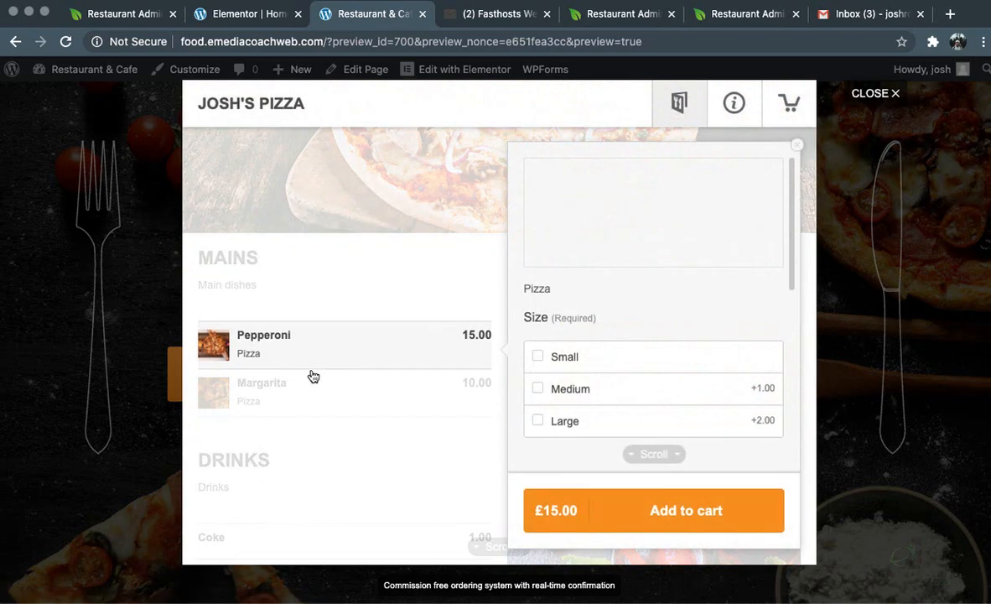
{"action": "left_click", "coordinate": [566, 392]}
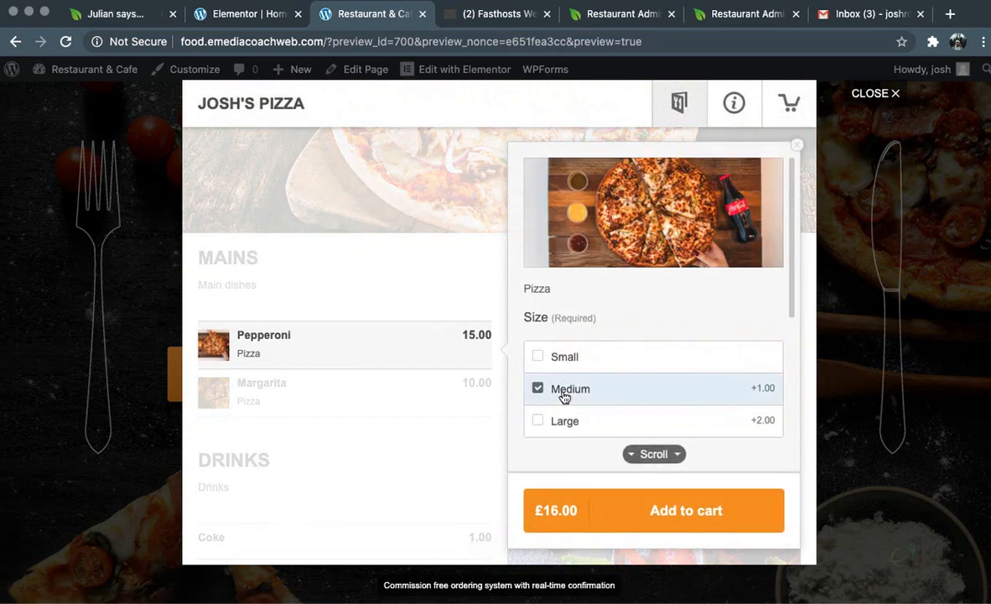
{"action": "scroll", "coordinate": [627, 409], "scroll_direction": "down", "scroll_amount": 3}
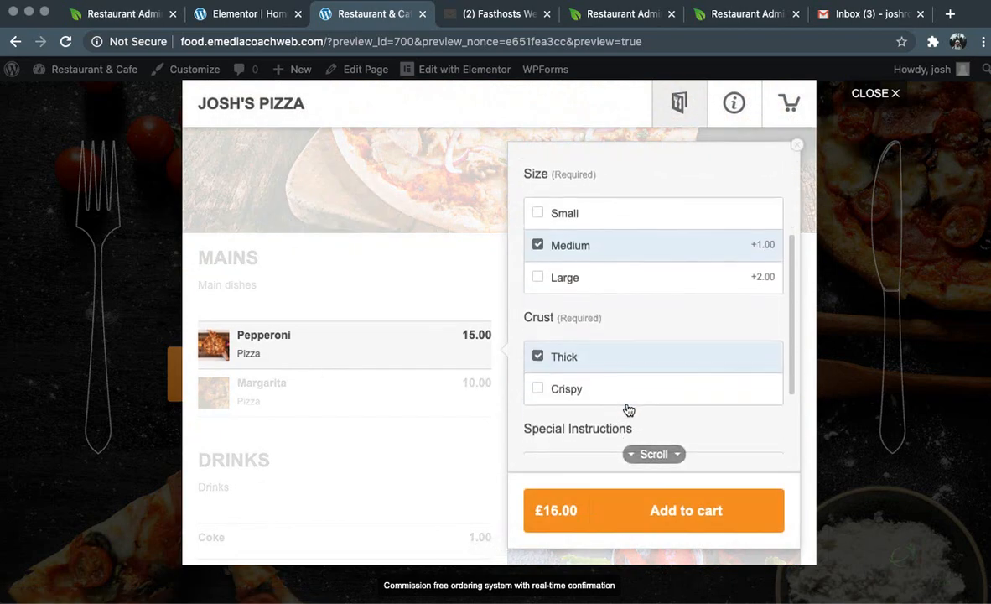
{"action": "left_click", "coordinate": [555, 386]}
{"action": "scroll", "coordinate": [555, 390], "scroll_direction": "down", "scroll_amount": 2}
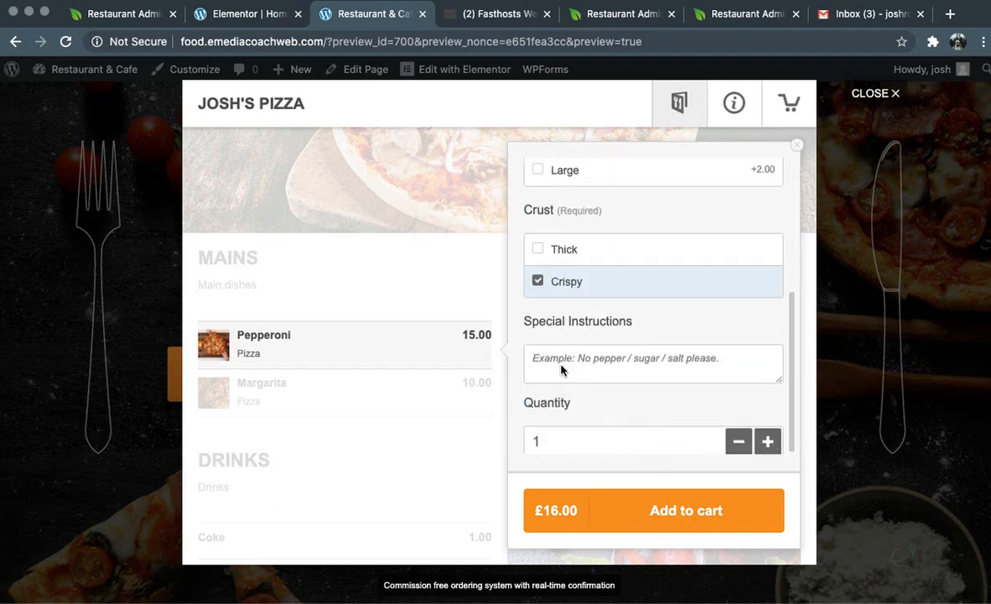
{"action": "left_click", "coordinate": [589, 363]}
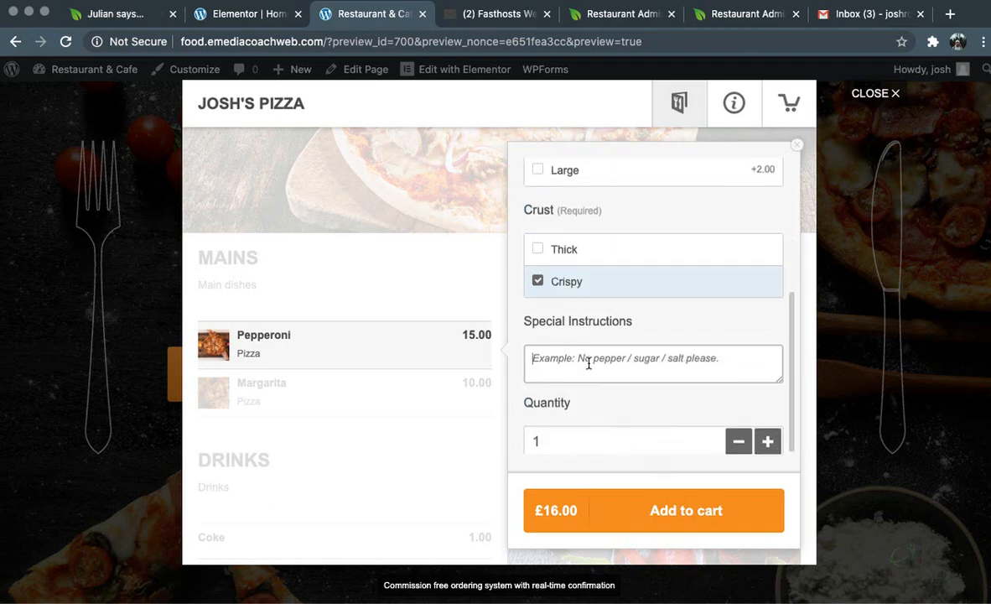
{"action": "left_click", "coordinate": [642, 323]}
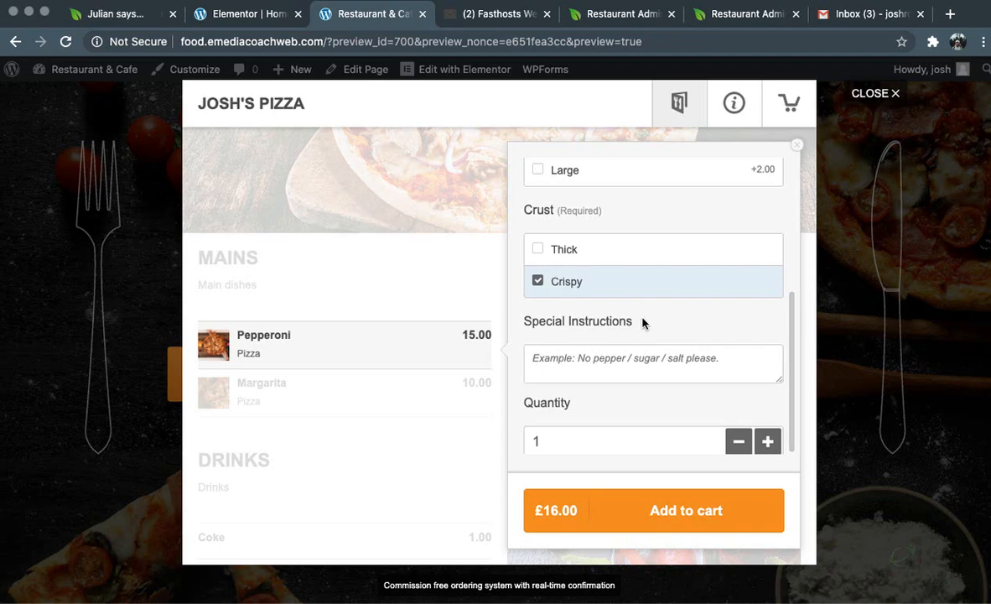
{"action": "left_click", "coordinate": [657, 520]}
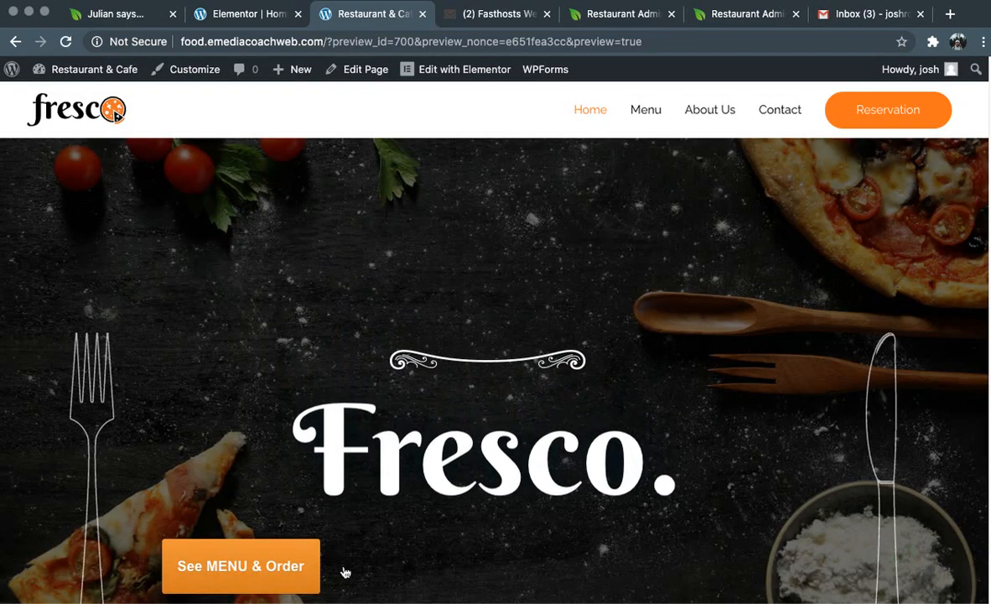
{"action": "left_click", "coordinate": [265, 568]}
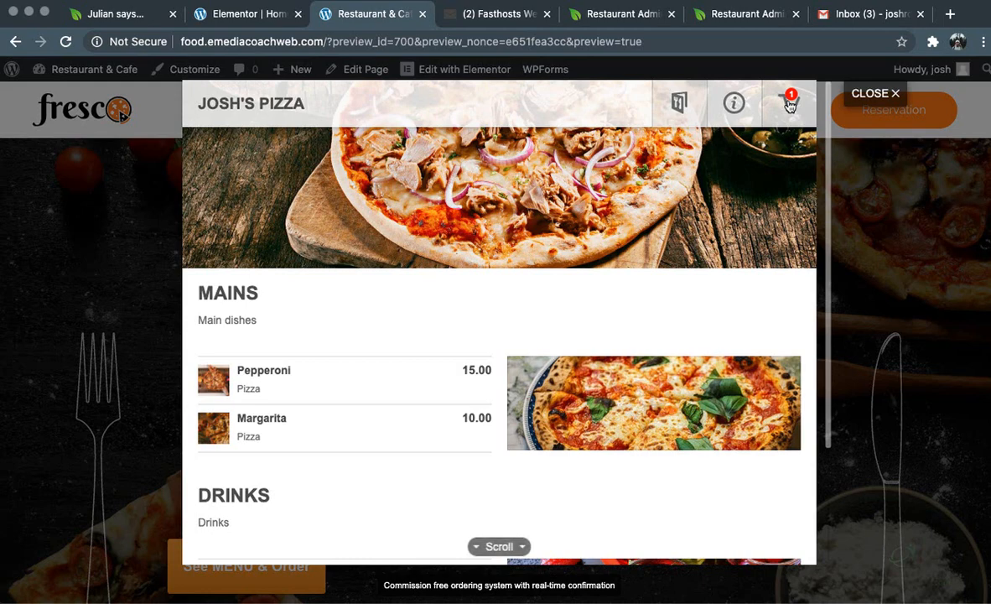
Go to checkout and confirm the contact details
{"action": "left_click", "coordinate": [790, 99]}
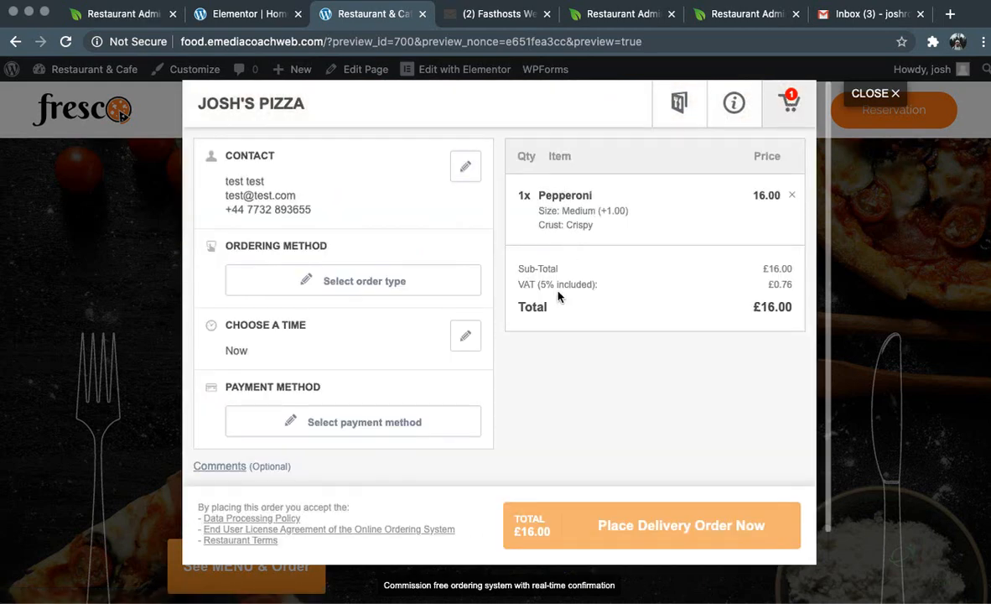
{"action": "left_click", "coordinate": [463, 166]}
{"action": "double_click", "coordinate": [285, 214]}
{"action": "double_click", "coordinate": [389, 209]}
{"action": "left_click", "coordinate": [282, 213]}
{"action": "left_click", "coordinate": [350, 361]}
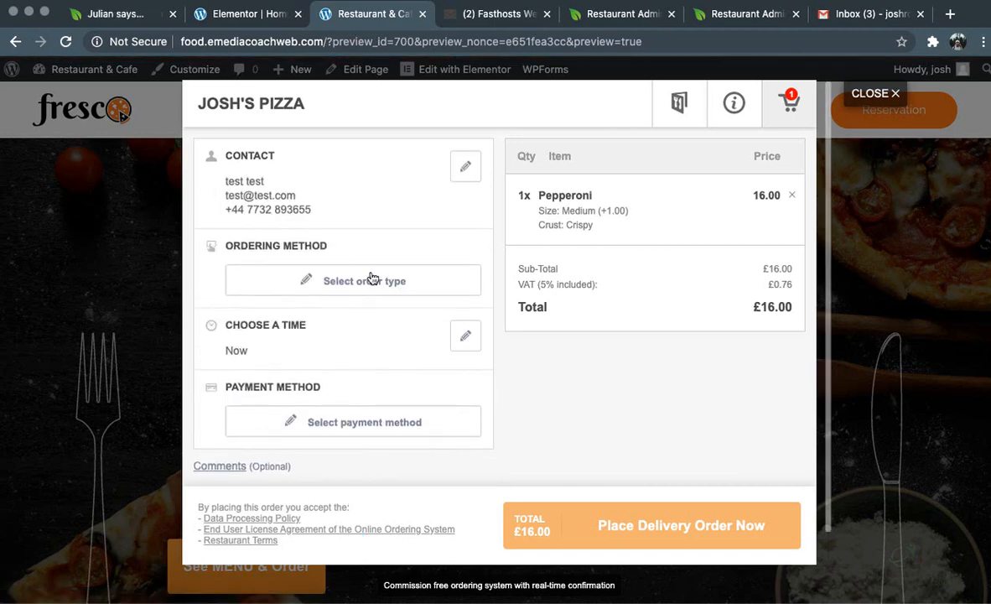
Set the ordering method to Pickup instead of Delivery
{"action": "left_click", "coordinate": [370, 281]}
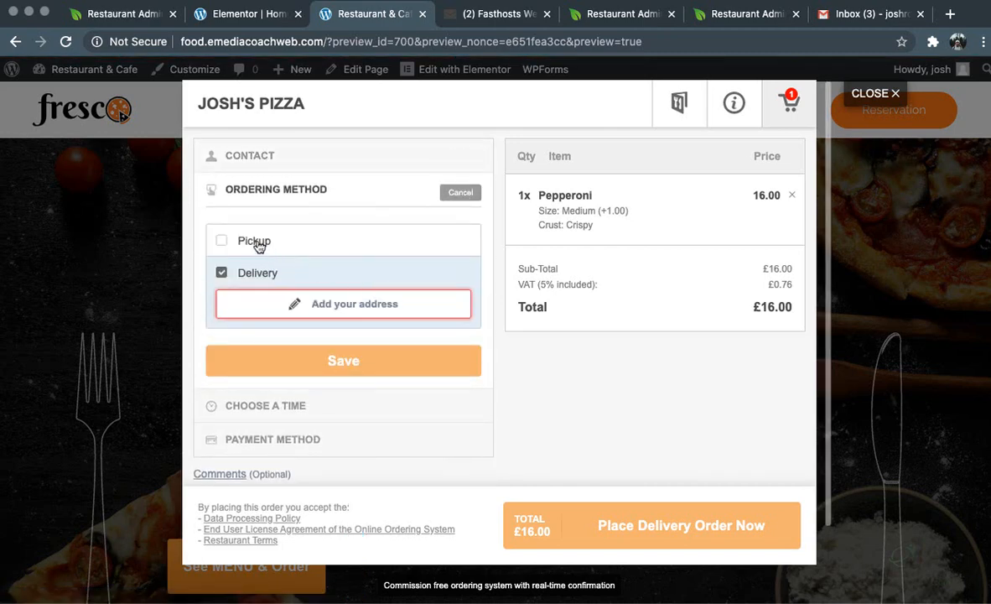
{"action": "left_click", "coordinate": [260, 243]}
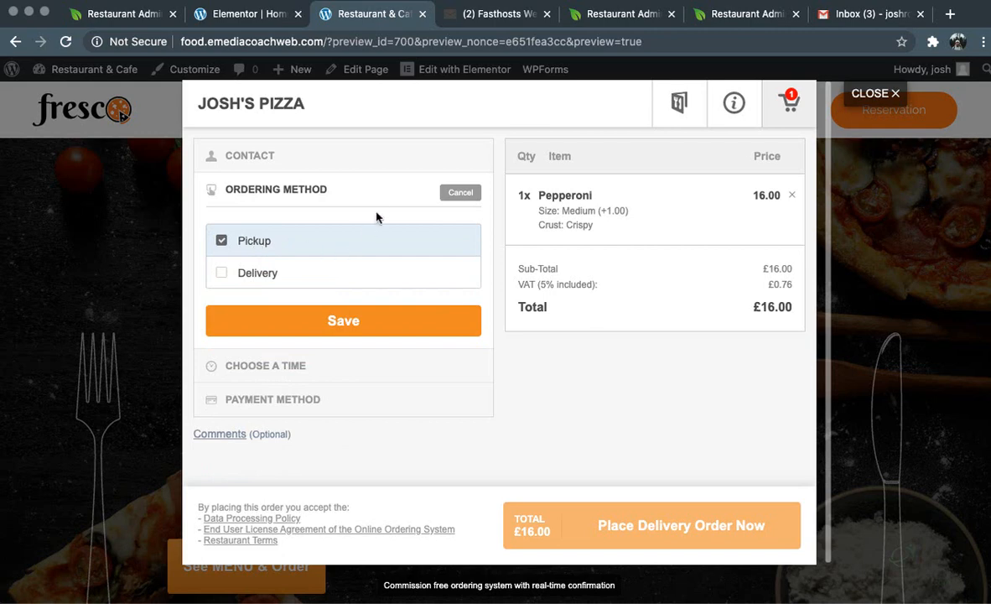
{"action": "left_click", "coordinate": [362, 325]}
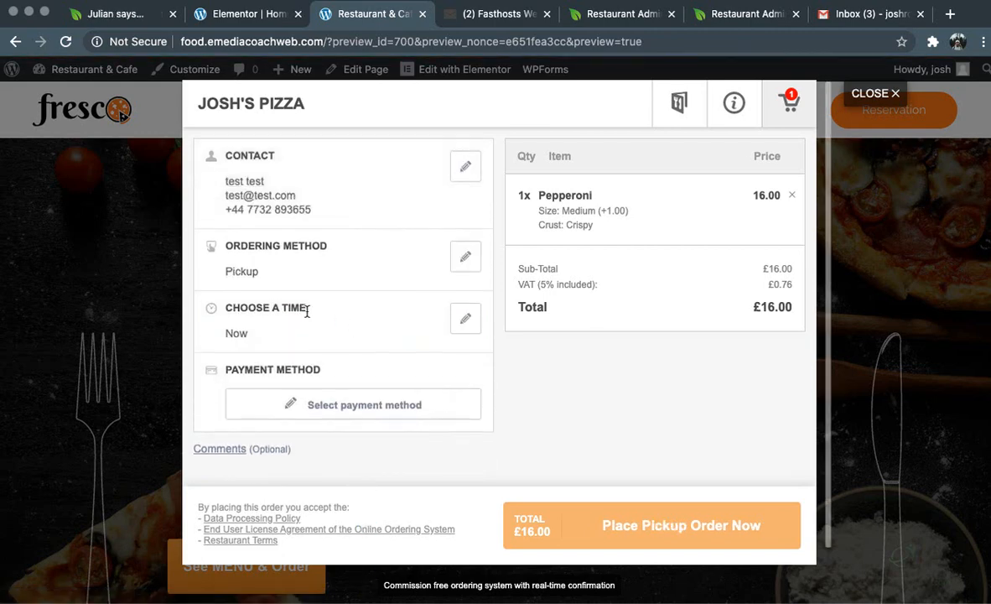
Keep the order time as Now after browsing later dates, and choose Cash payment
{"action": "left_click", "coordinate": [464, 308]}
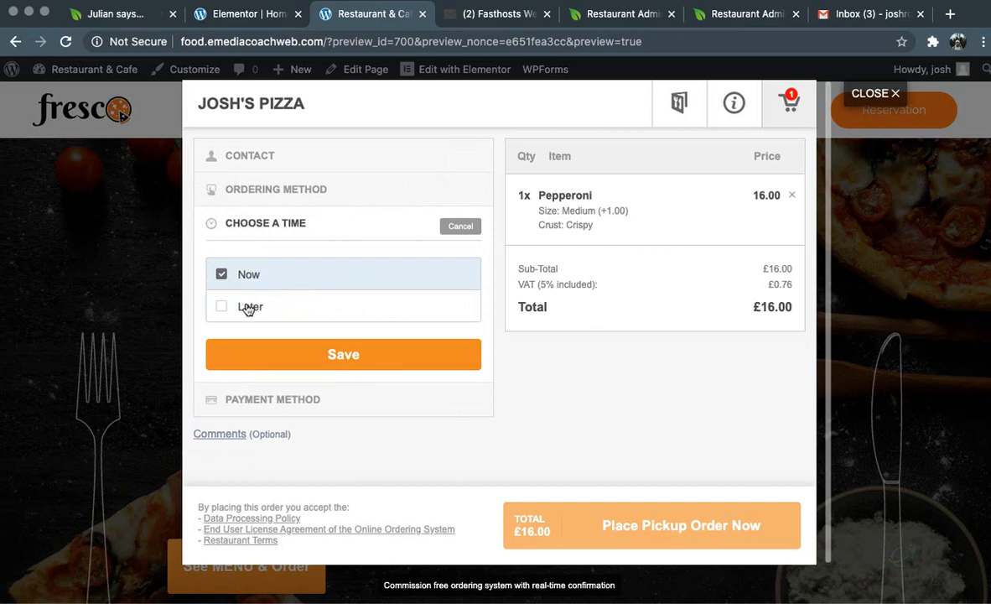
{"action": "left_click", "coordinate": [249, 308]}
{"action": "left_click", "coordinate": [277, 350]}
{"action": "left_click", "coordinate": [321, 408]}
{"action": "left_click", "coordinate": [319, 358]}
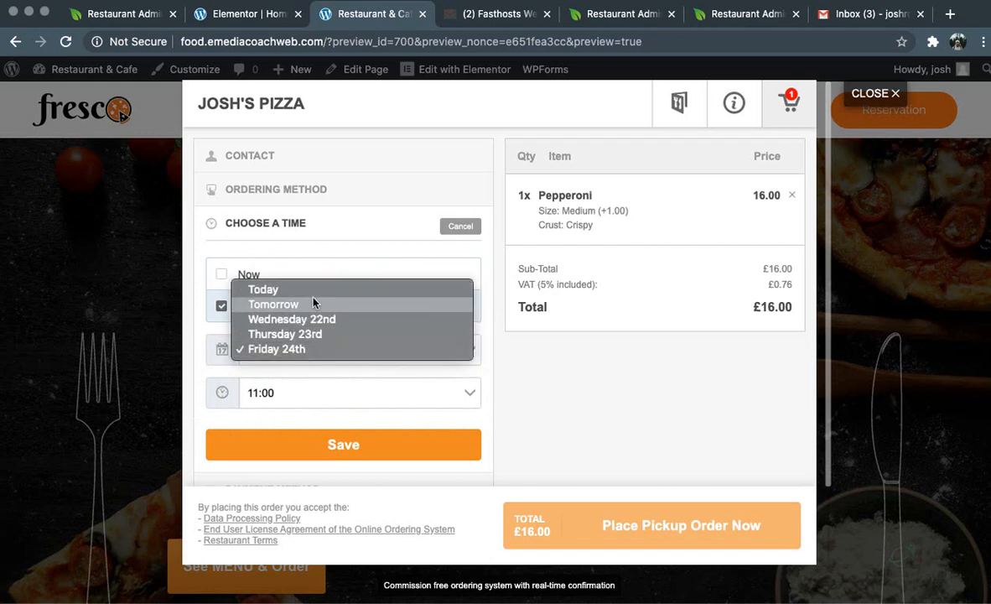
{"action": "left_click", "coordinate": [312, 335]}
{"action": "left_click", "coordinate": [332, 394]}
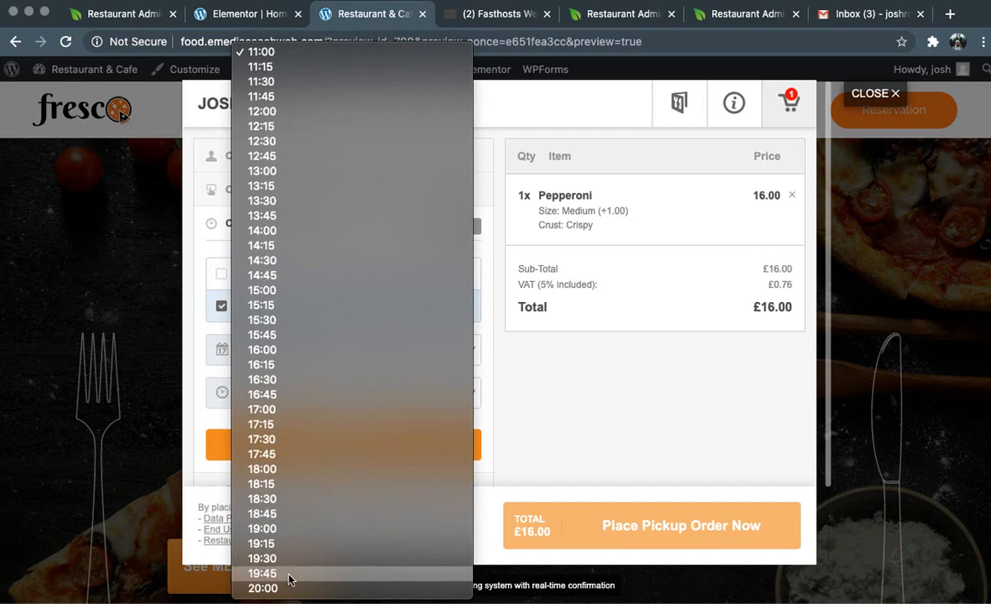
{"action": "key", "text": "Escape"}
{"action": "left_click", "coordinate": [259, 270]}
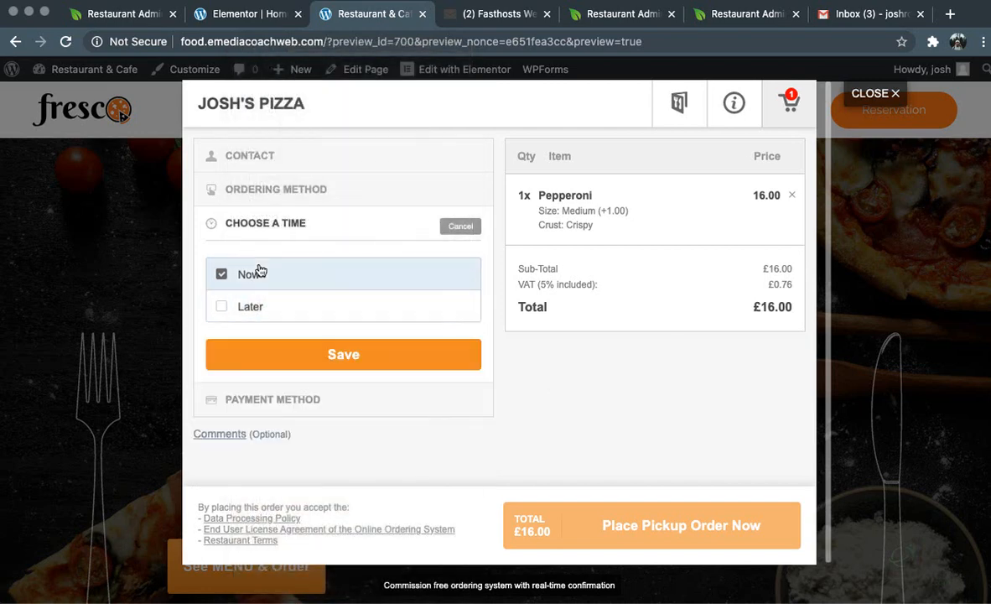
{"action": "left_click", "coordinate": [352, 361]}
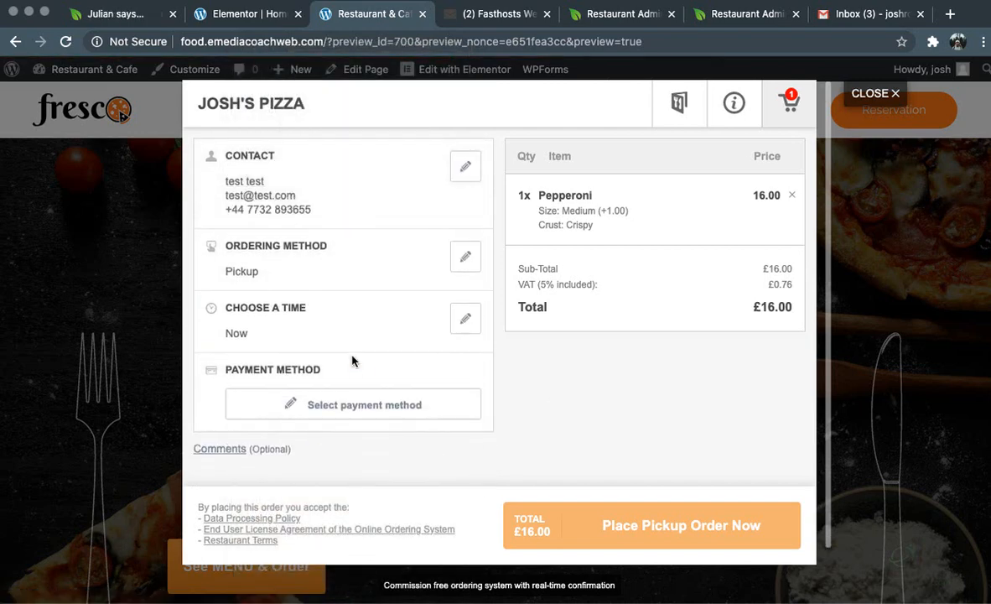
{"action": "left_click", "coordinate": [380, 405]}
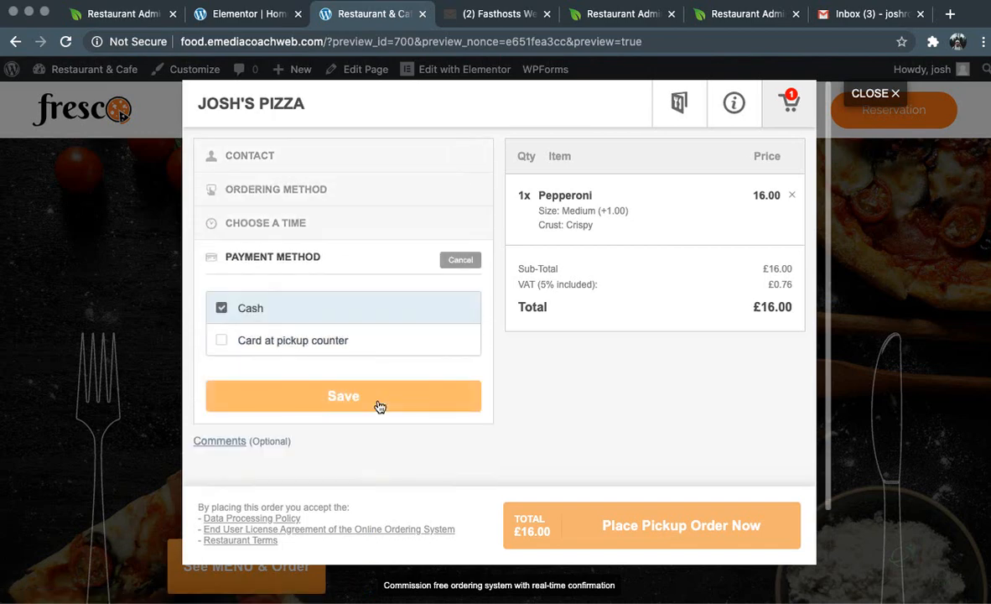
{"action": "left_click", "coordinate": [345, 396]}
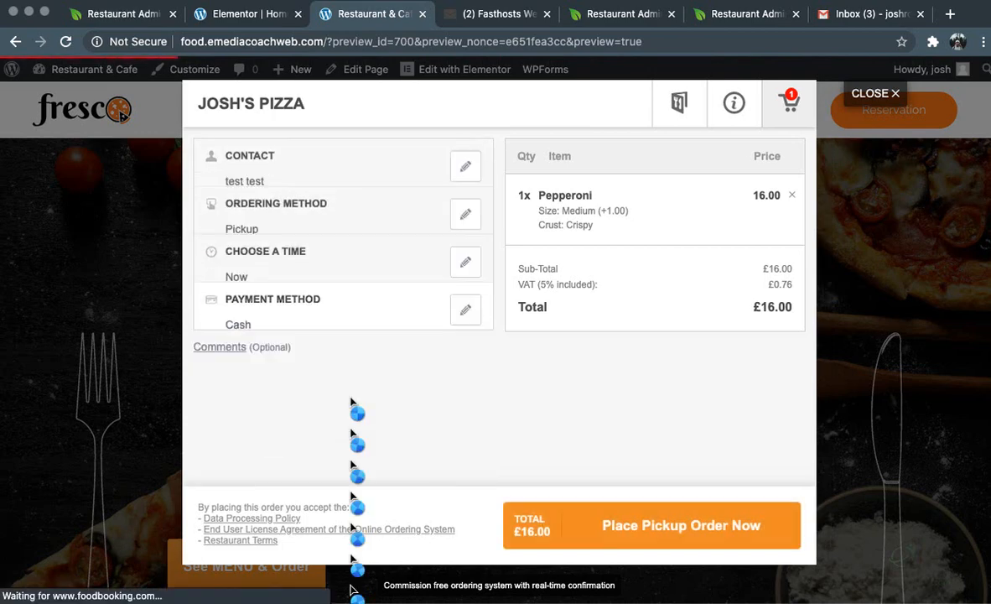
Place the Pepperoni pickup order, then accept it in the phone app with a 20-minute pickup time
{"action": "left_click", "coordinate": [659, 539]}
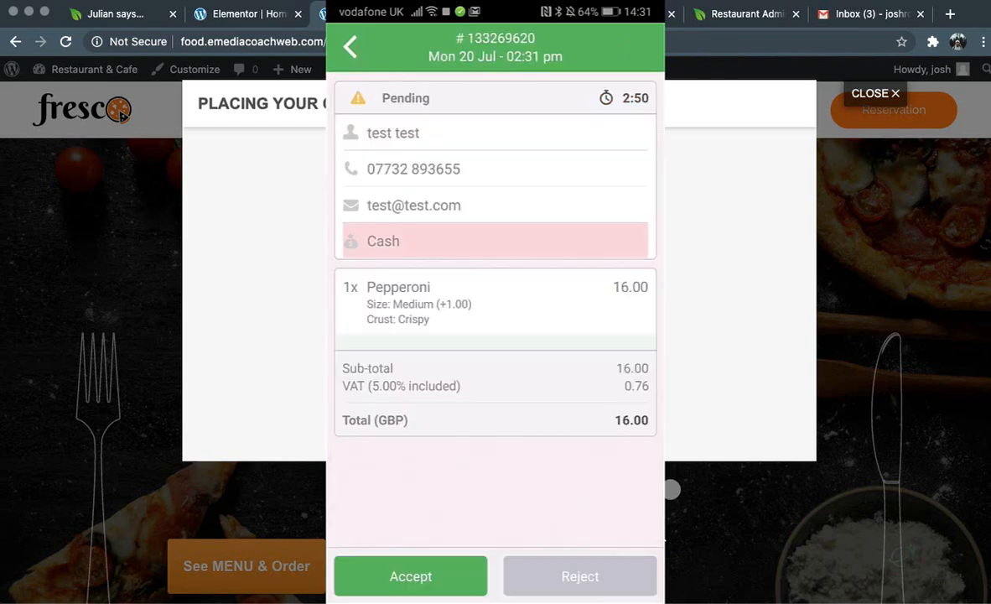
{"action": "left_click", "coordinate": [404, 576]}
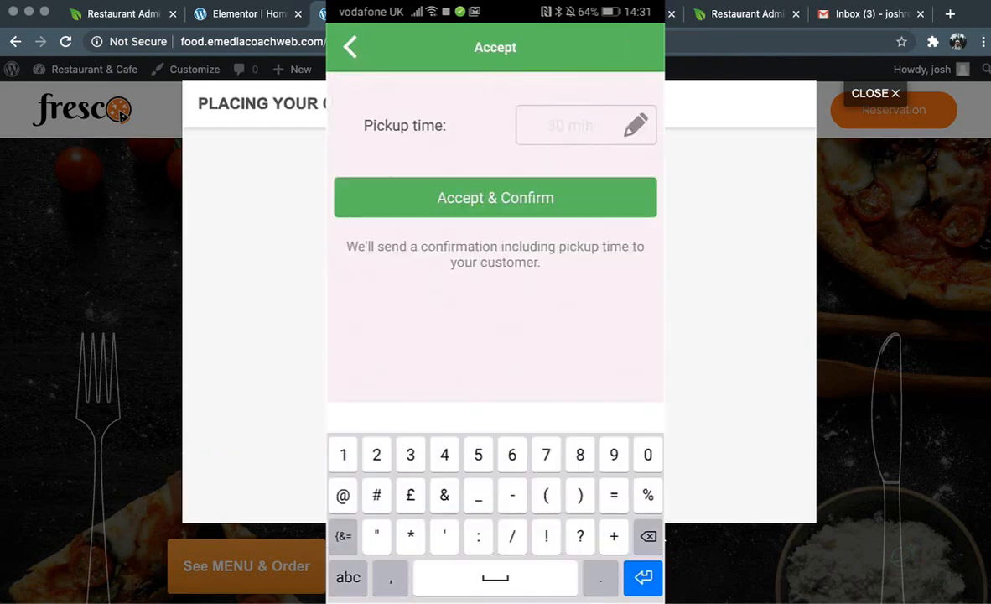
{"action": "type", "text": "20"}
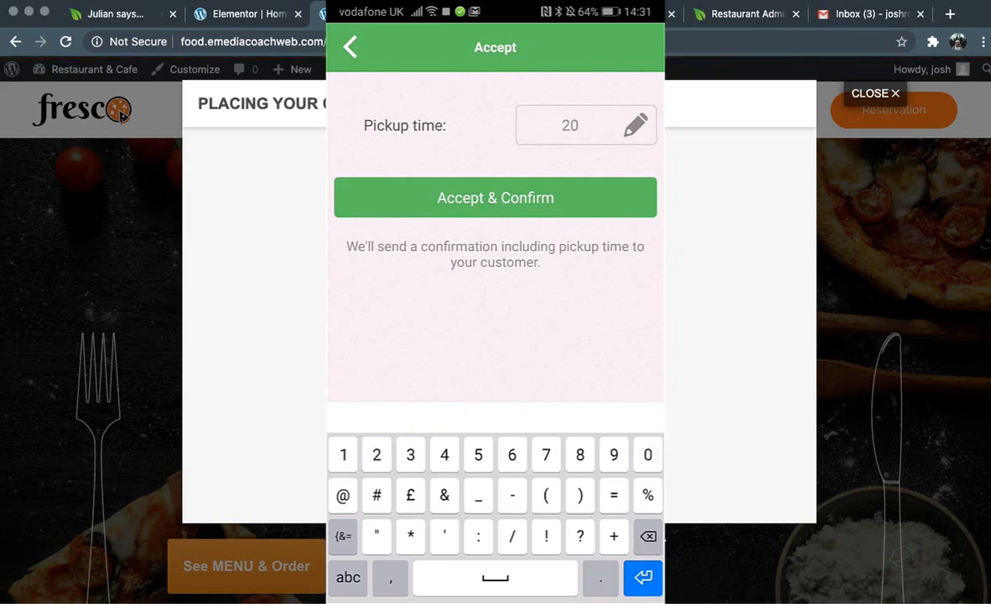
{"action": "left_click", "coordinate": [485, 197]}
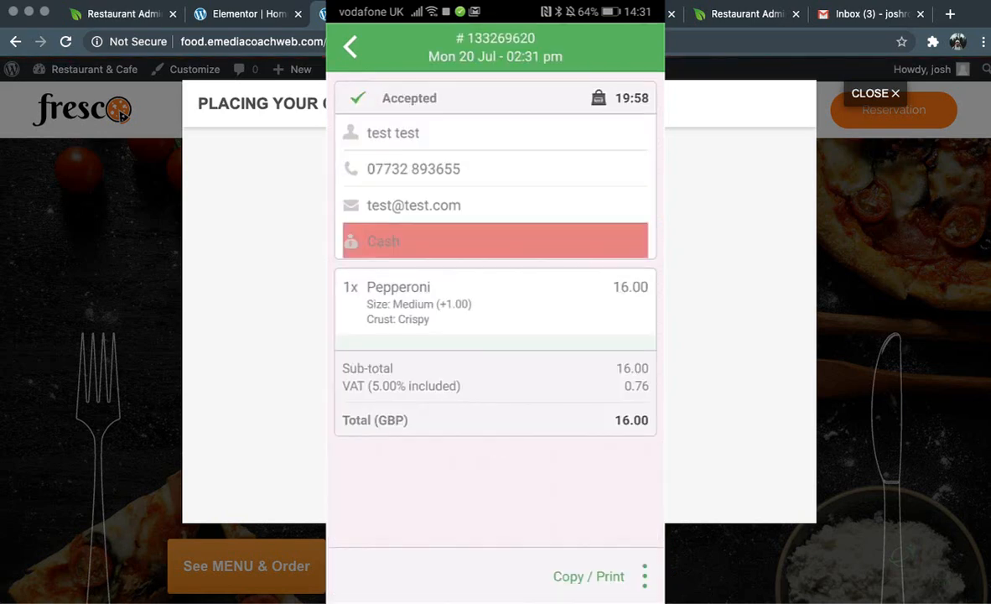
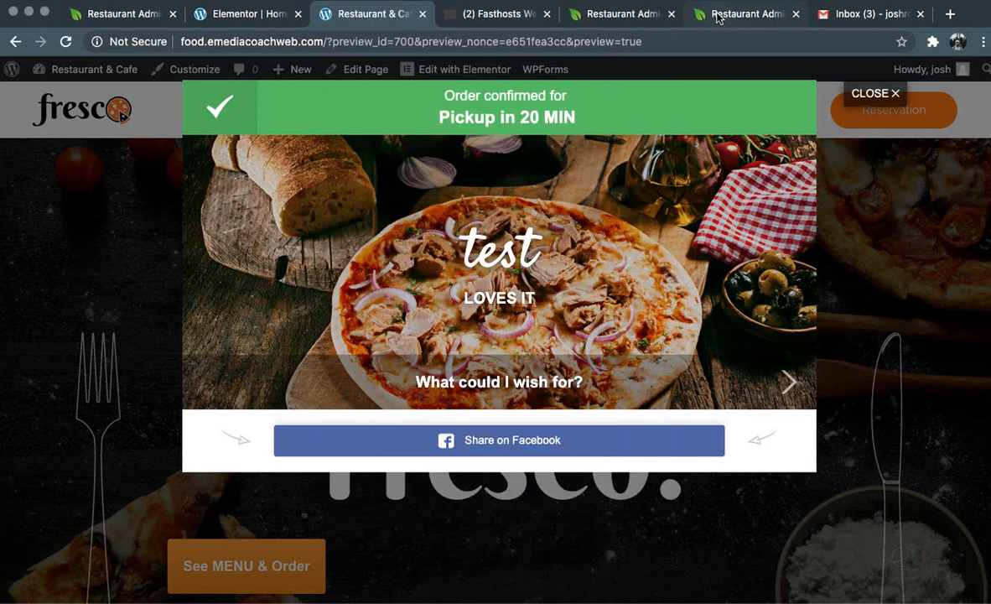
Return to the Restaurant Admin tab showing the Publish website ordering page with HTML code created
{"action": "left_click", "coordinate": [717, 17]}
{"action": "left_click", "coordinate": [642, 17]}
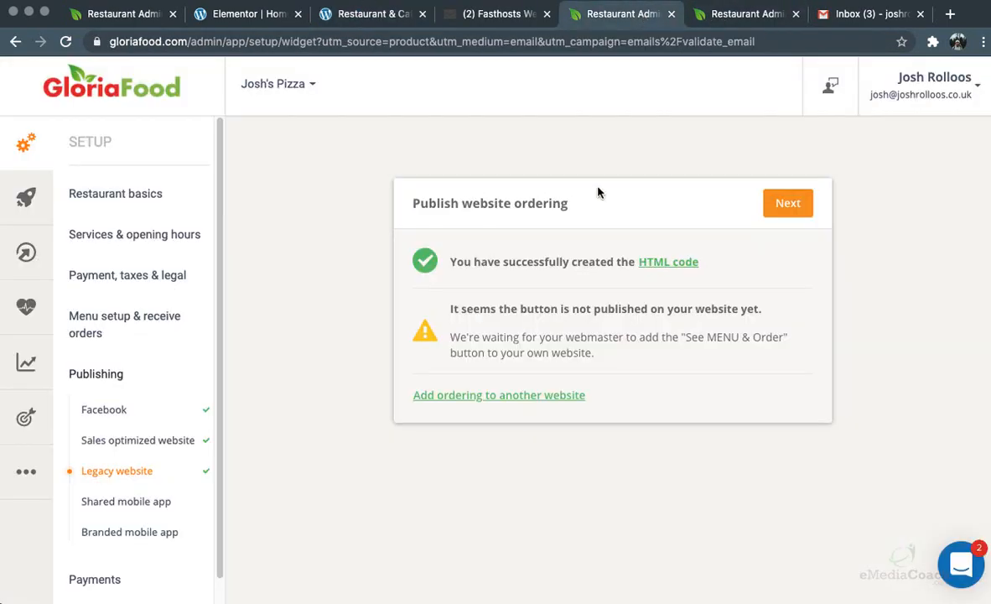
Decline recommending both the shared and the branded mobile apps
{"action": "left_click", "coordinate": [788, 205]}
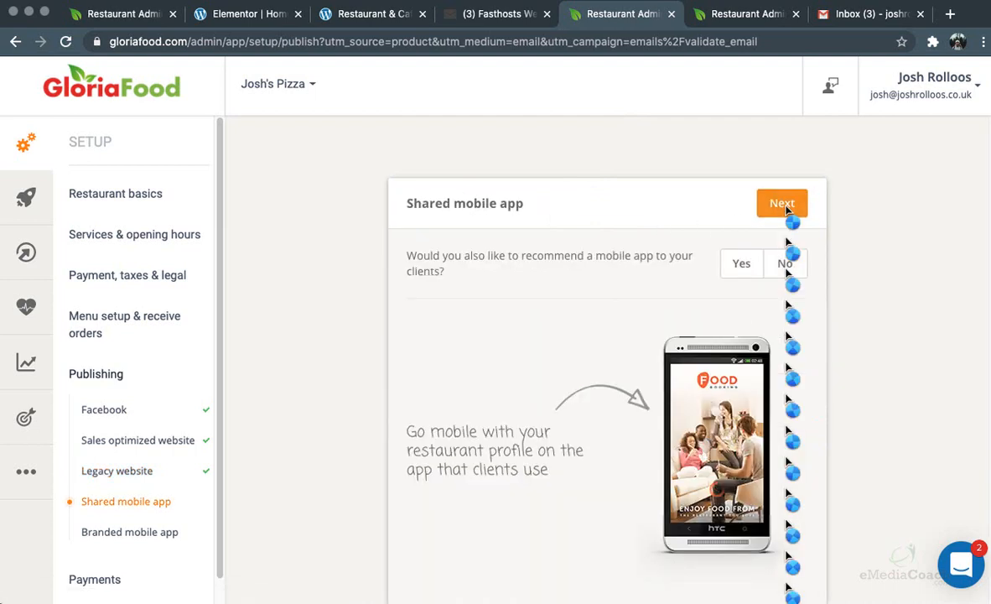
{"action": "left_click", "coordinate": [783, 263]}
{"action": "left_click", "coordinate": [786, 203]}
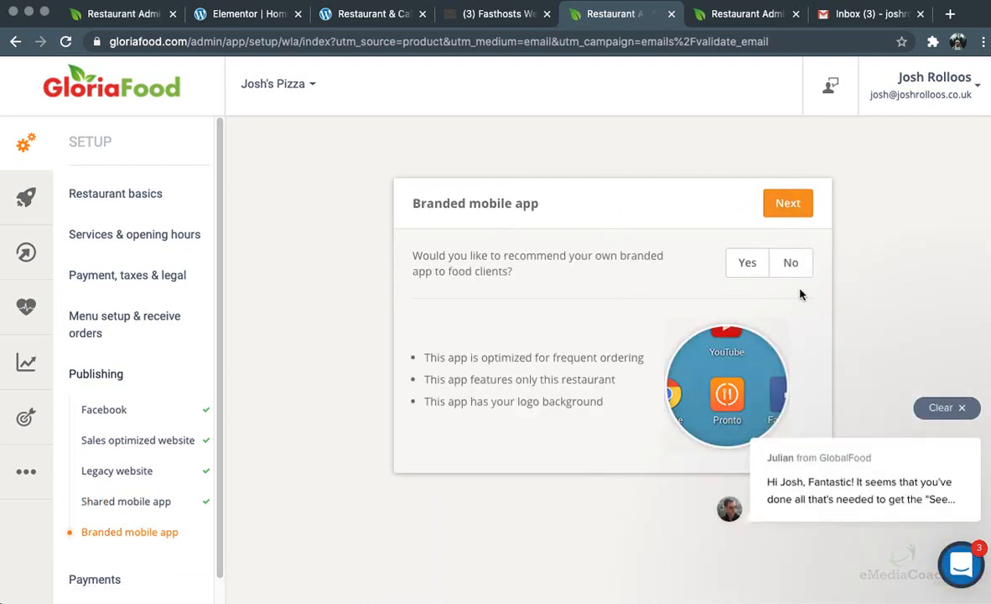
{"action": "left_click", "coordinate": [791, 263]}
{"action": "left_click", "coordinate": [790, 202]}
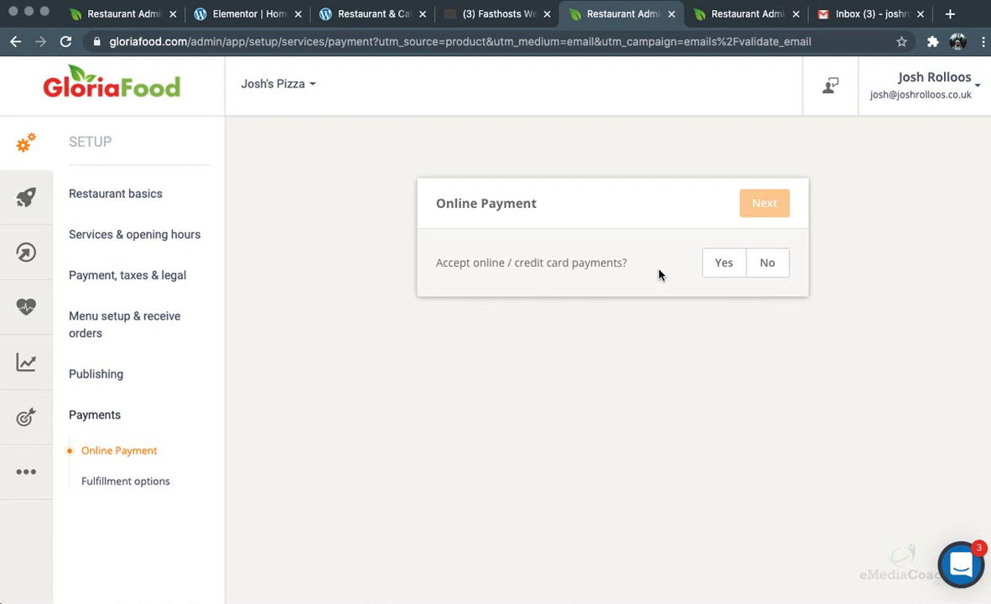
Leave online card payments switched off and keep the default fulfillment options
{"action": "left_click", "coordinate": [727, 262]}
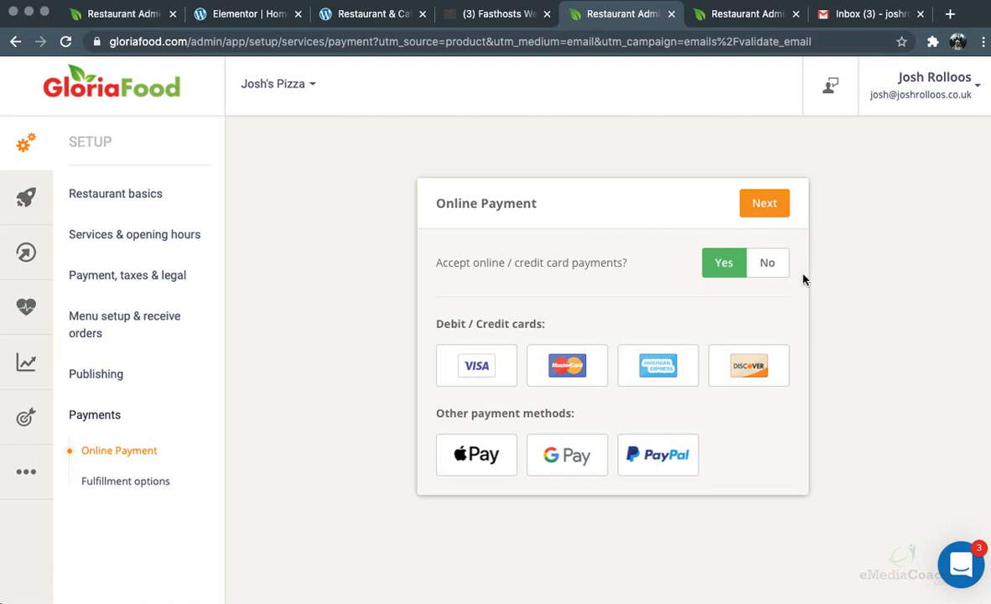
{"action": "left_click", "coordinate": [766, 263]}
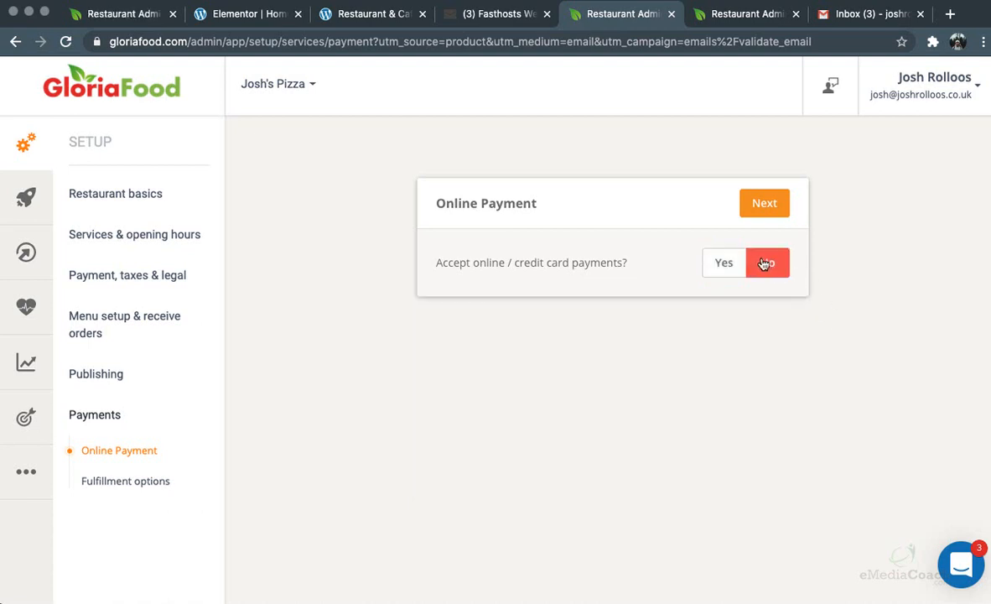
{"action": "left_click", "coordinate": [763, 204]}
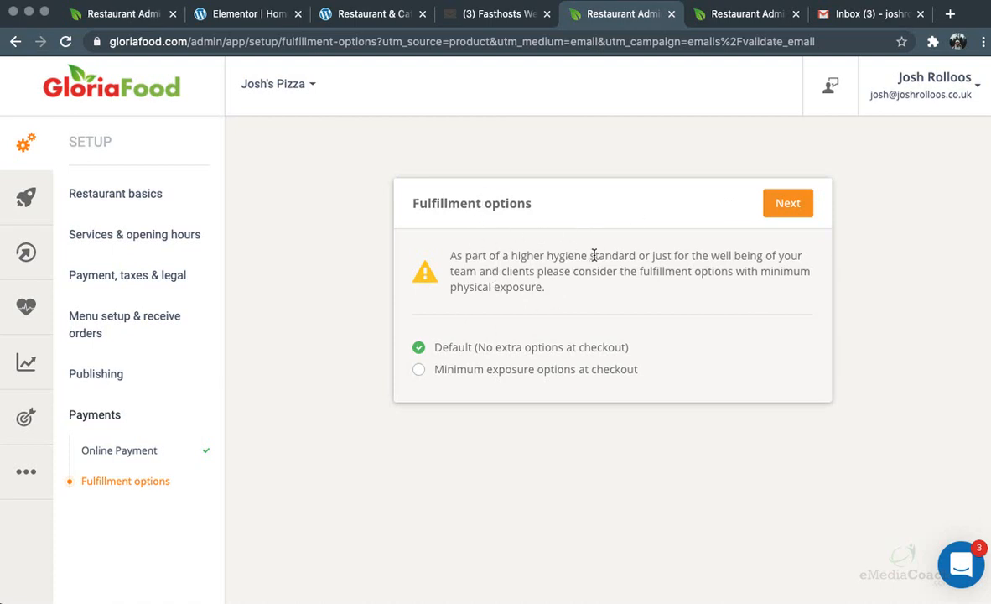
{"action": "left_click", "coordinate": [787, 204]}
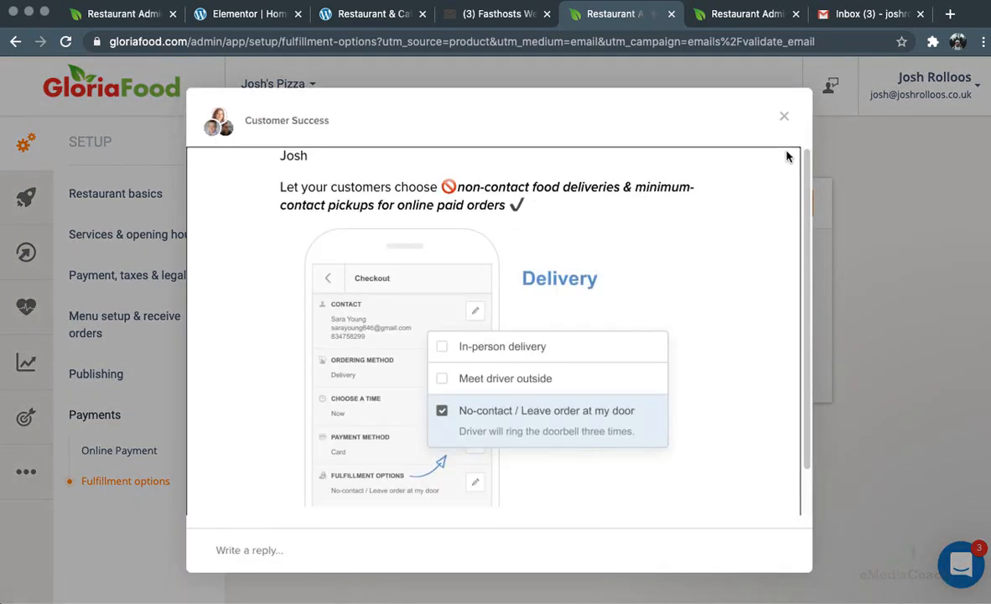
{"action": "left_click", "coordinate": [778, 113]}
{"action": "left_click", "coordinate": [790, 205]}
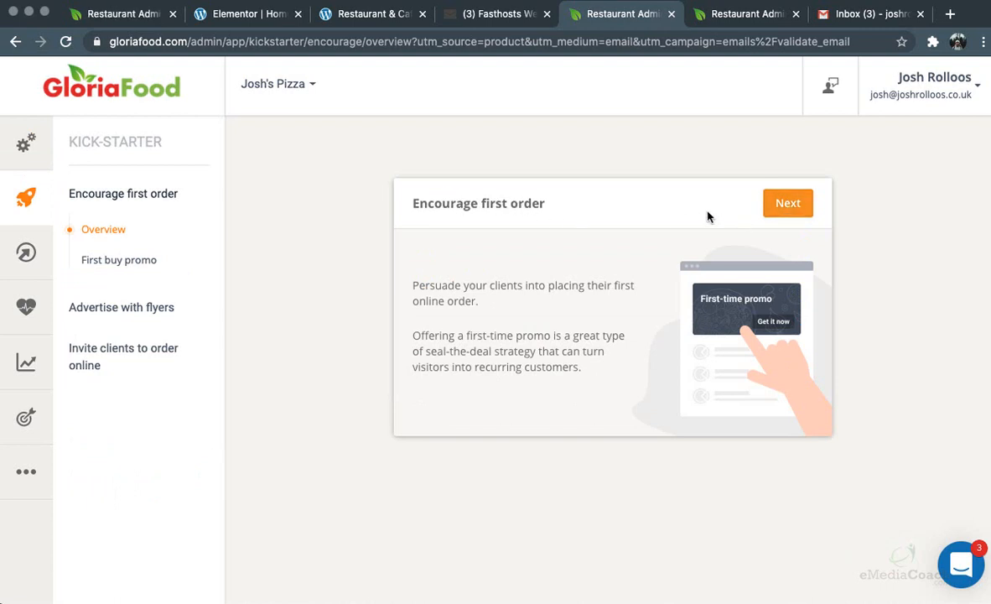
Go through the first-order overview and choose Yes to offer a first-buy promo
{"action": "left_click", "coordinate": [798, 203]}
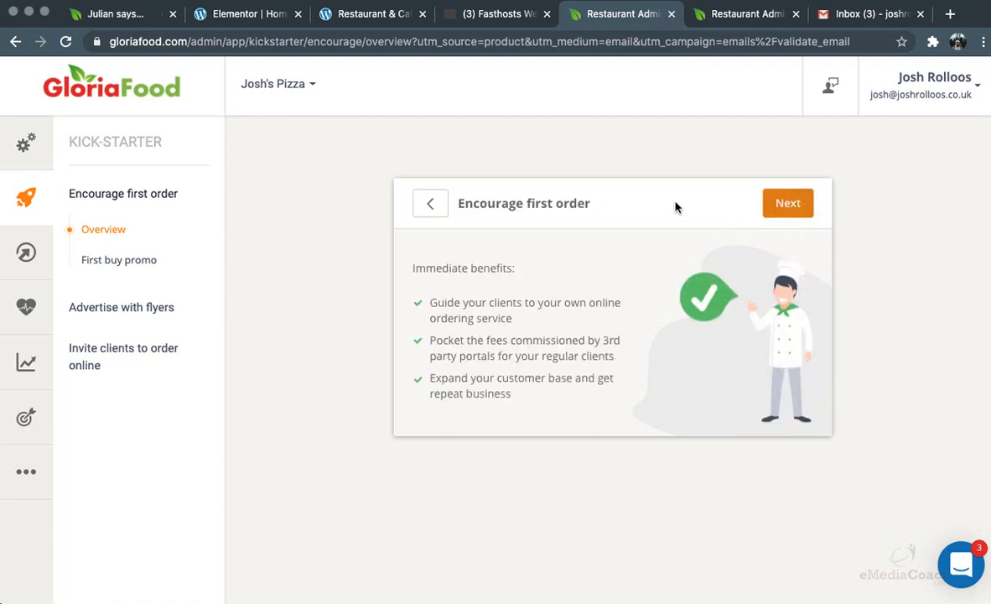
{"action": "left_click", "coordinate": [786, 204]}
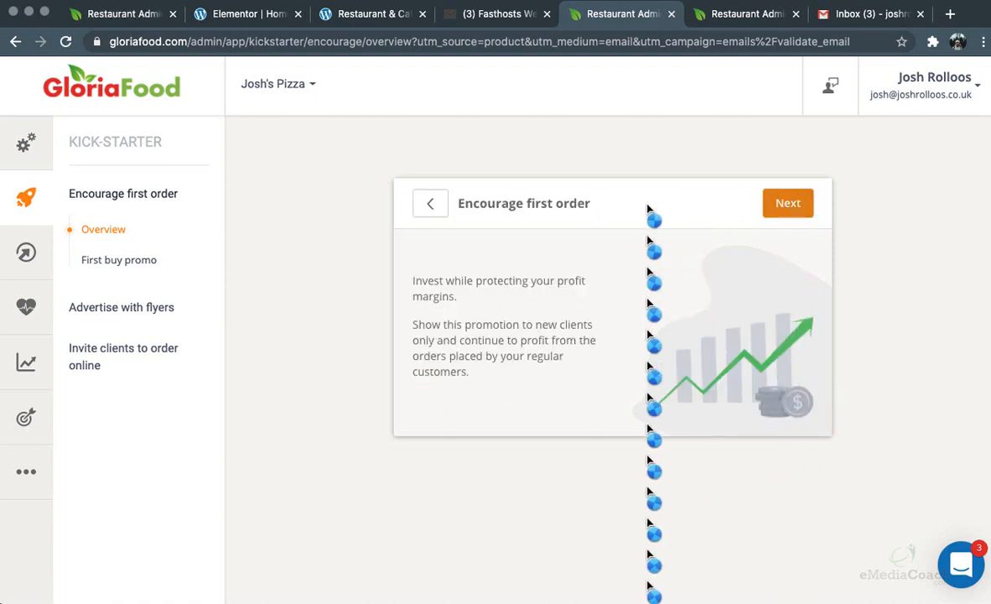
{"action": "left_click", "coordinate": [770, 206]}
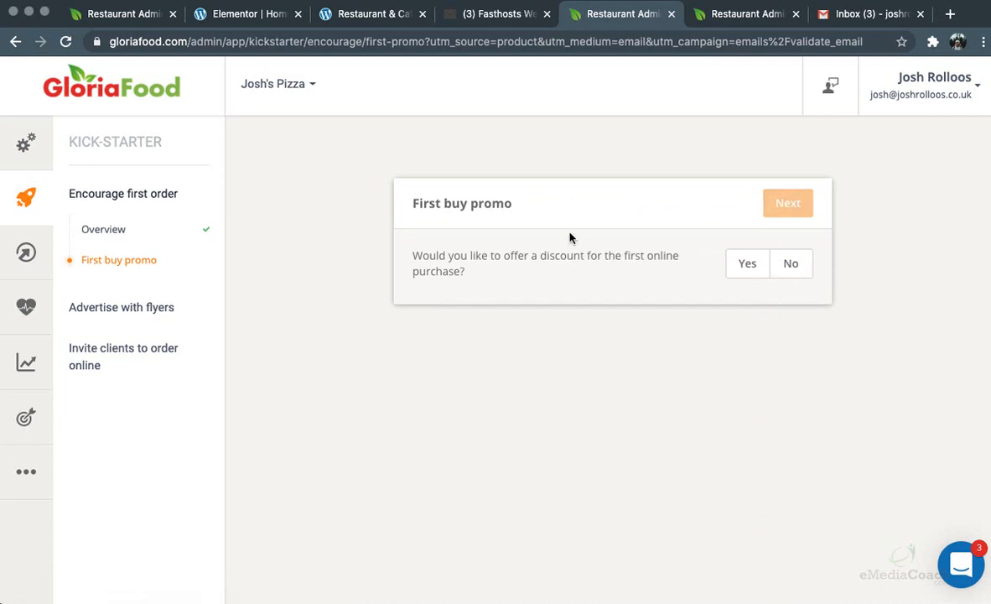
{"action": "left_click", "coordinate": [730, 267]}
Pick a pizza picture for the first-order promo
{"action": "left_click", "coordinate": [791, 209]}
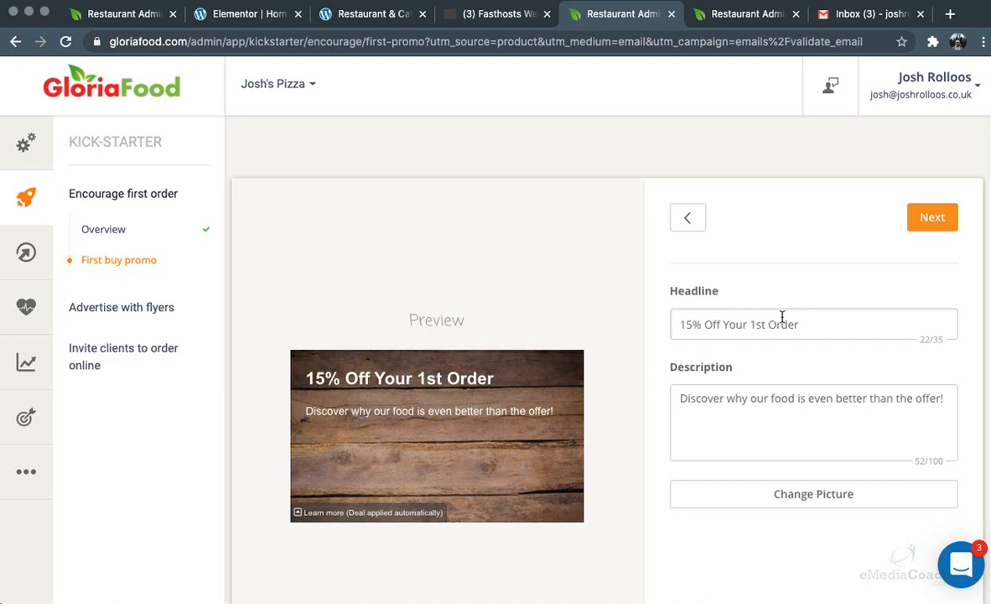
{"action": "left_click", "coordinate": [772, 399]}
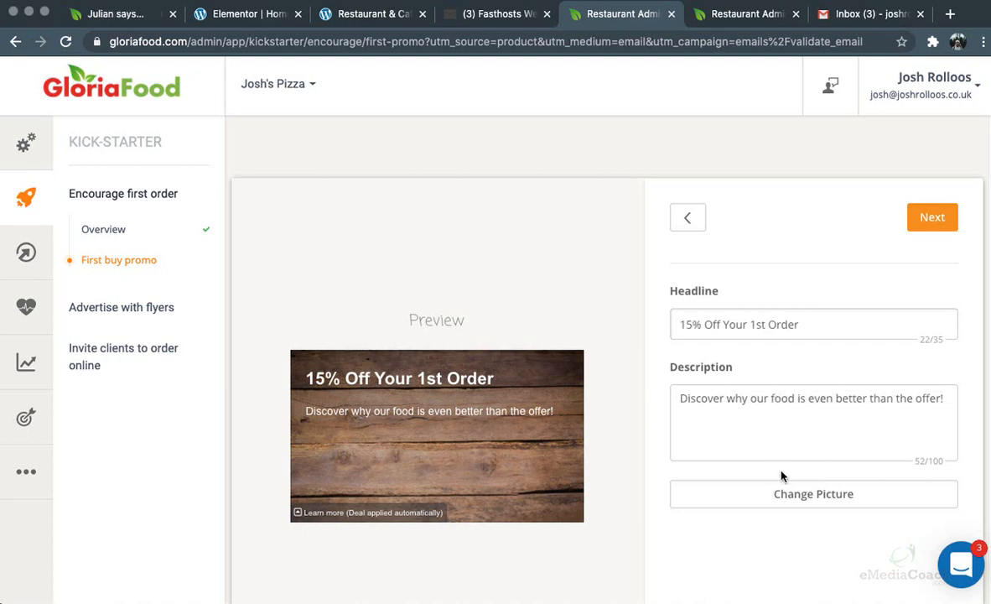
{"action": "left_click", "coordinate": [801, 500]}
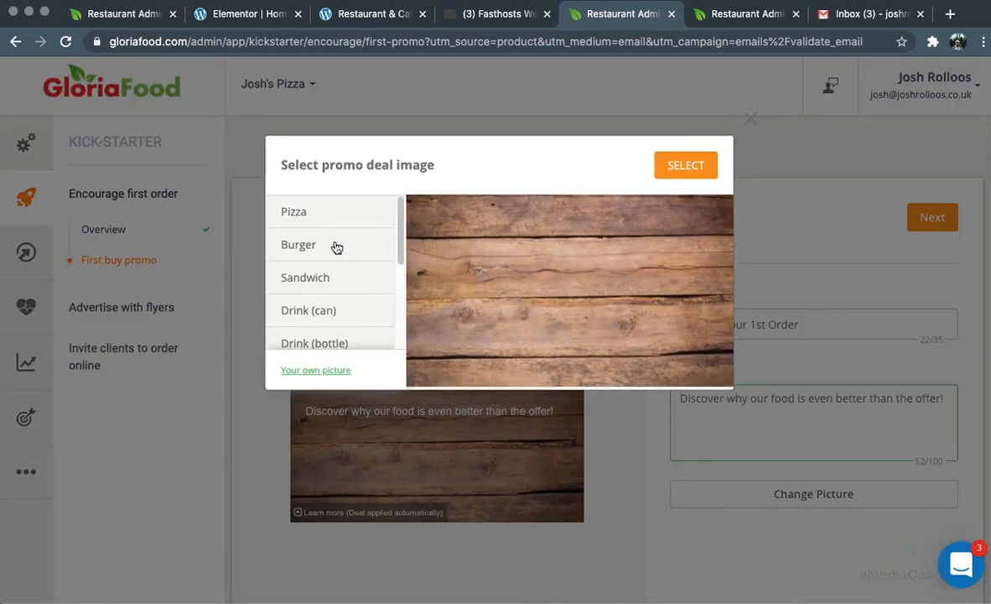
{"action": "left_click", "coordinate": [315, 216]}
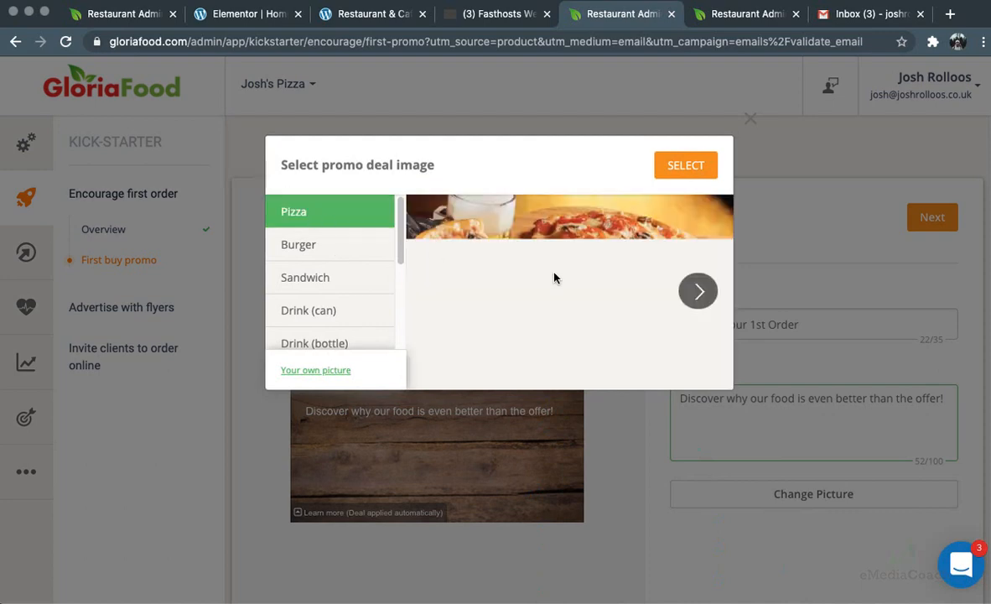
{"action": "left_click", "coordinate": [699, 291]}
{"action": "left_click", "coordinate": [700, 291]}
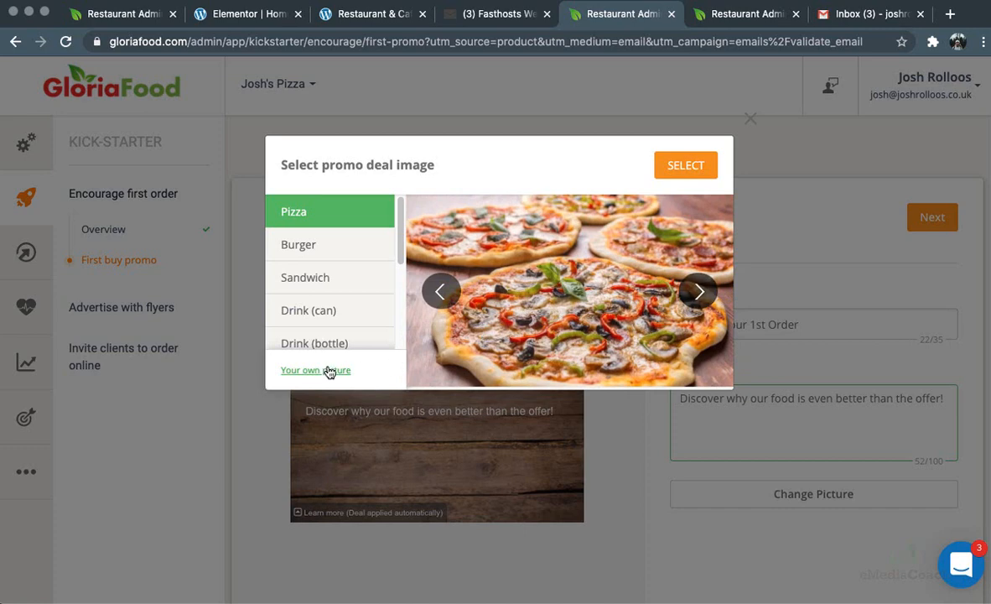
{"action": "left_click", "coordinate": [709, 165]}
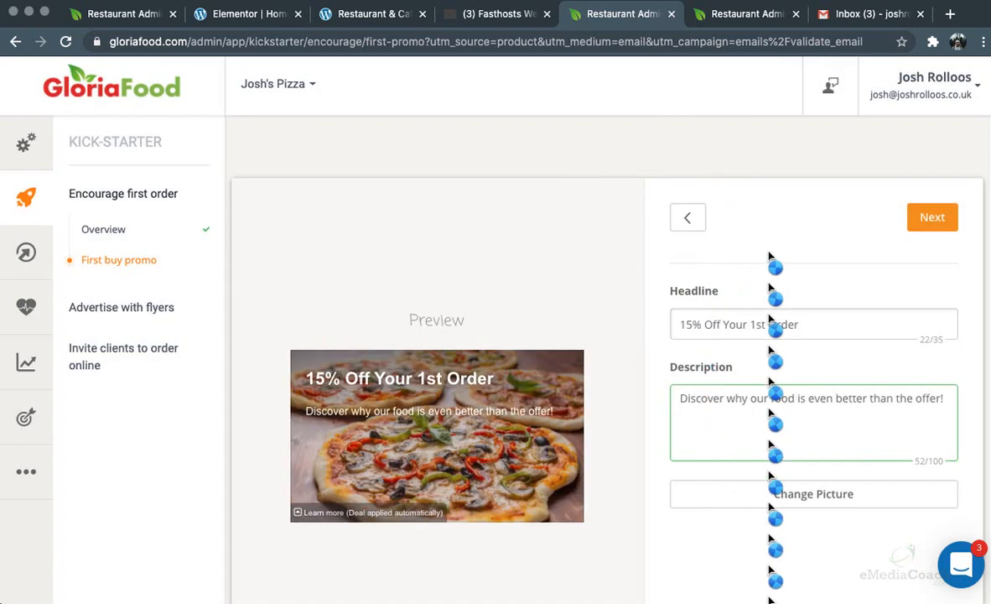
Publish the promo with 15% off and a 15 GBP minimum, then bring up the Fresco site
{"action": "left_click", "coordinate": [932, 217]}
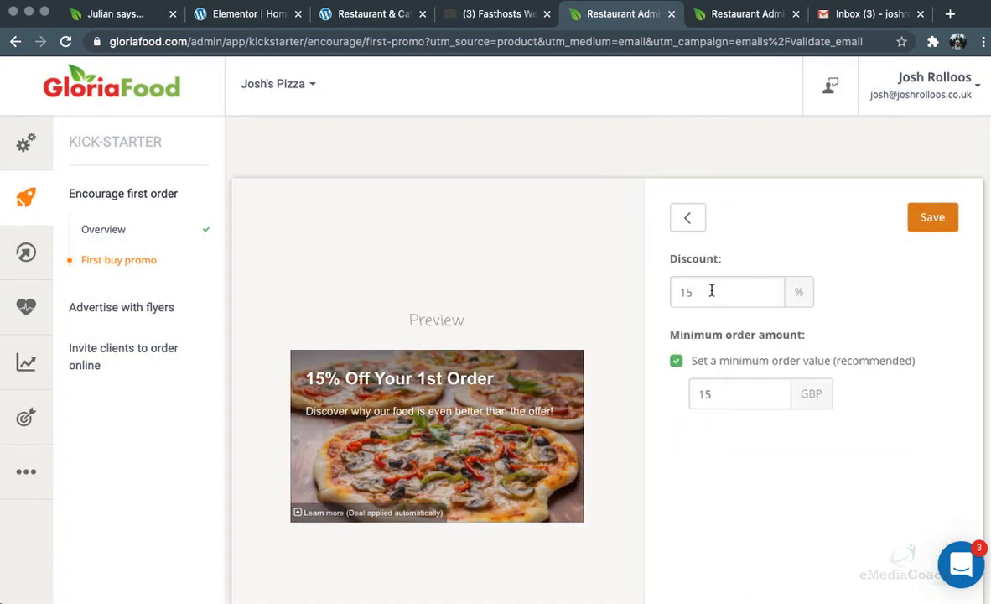
{"action": "left_click", "coordinate": [719, 393]}
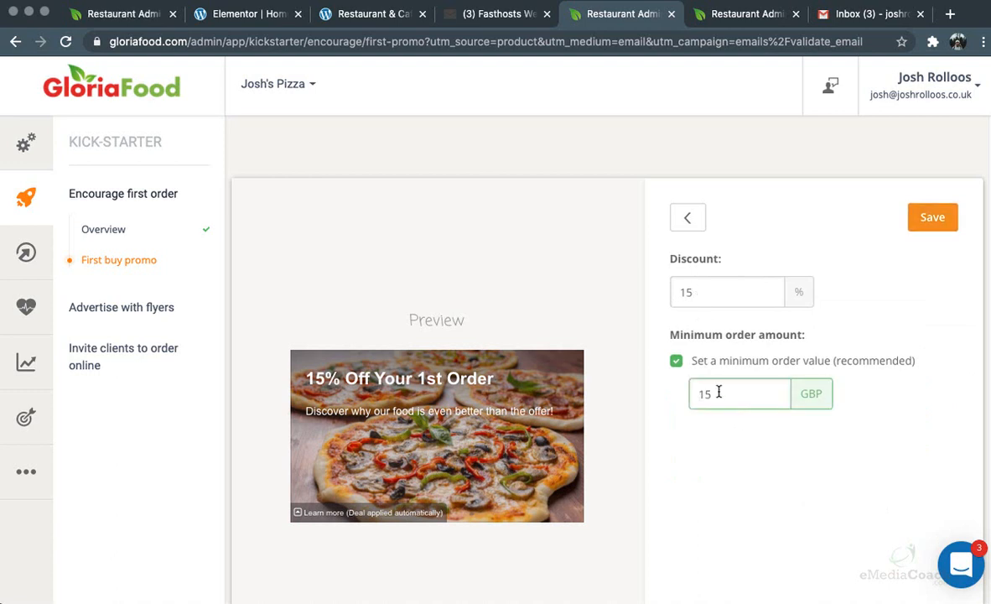
{"action": "left_click", "coordinate": [935, 217]}
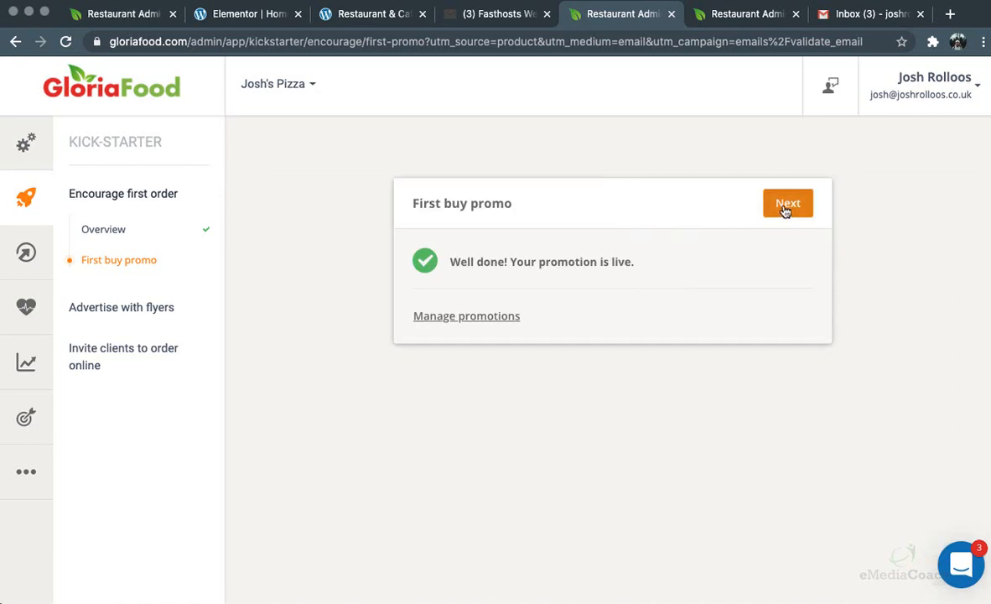
{"action": "left_click", "coordinate": [784, 209]}
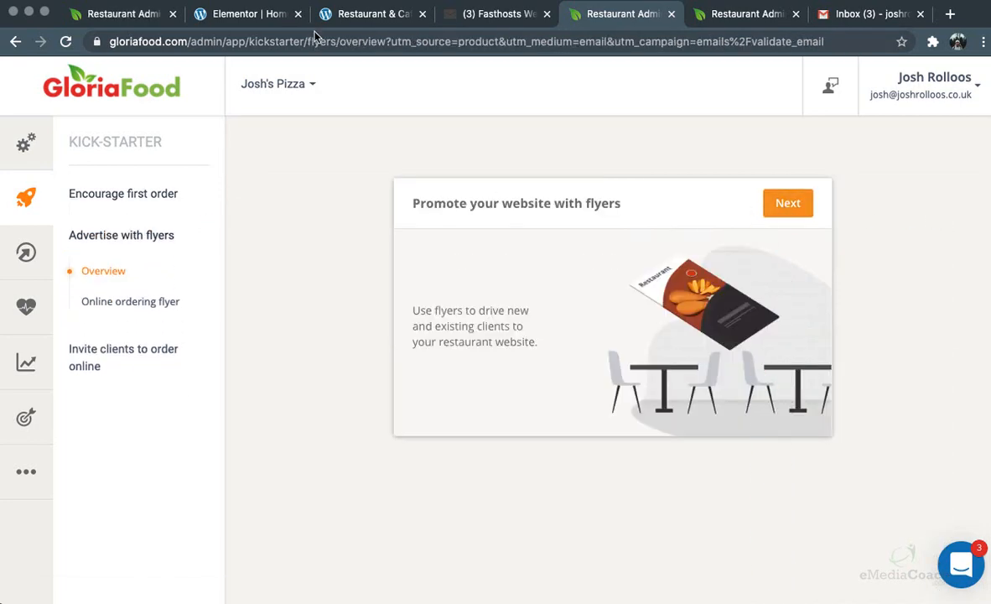
{"action": "left_click", "coordinate": [235, 14]}
{"action": "left_click", "coordinate": [360, 14]}
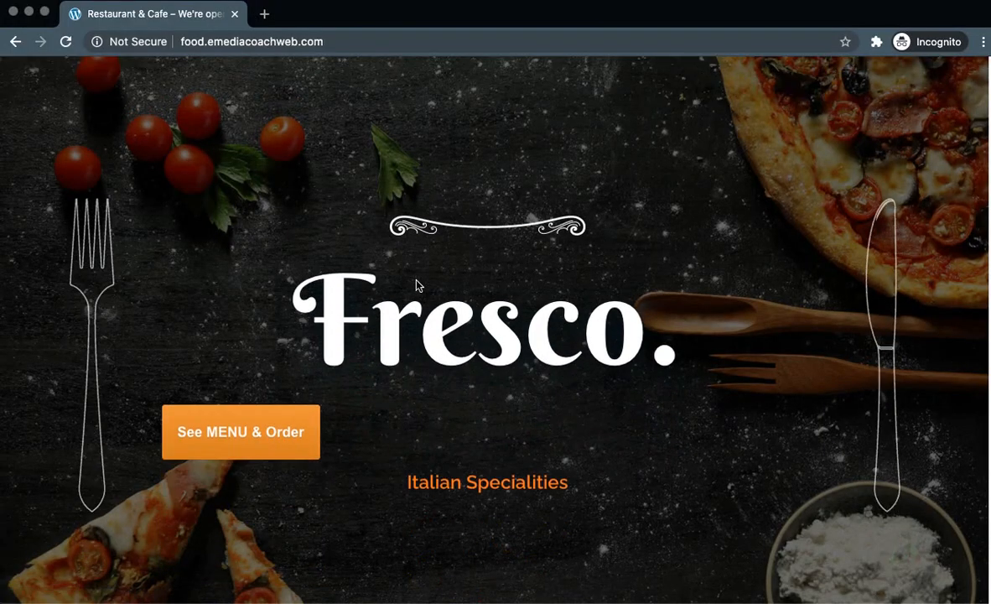
Add a Pepperoni pizza to a test order from the Fresco menu
{"action": "left_click", "coordinate": [233, 434]}
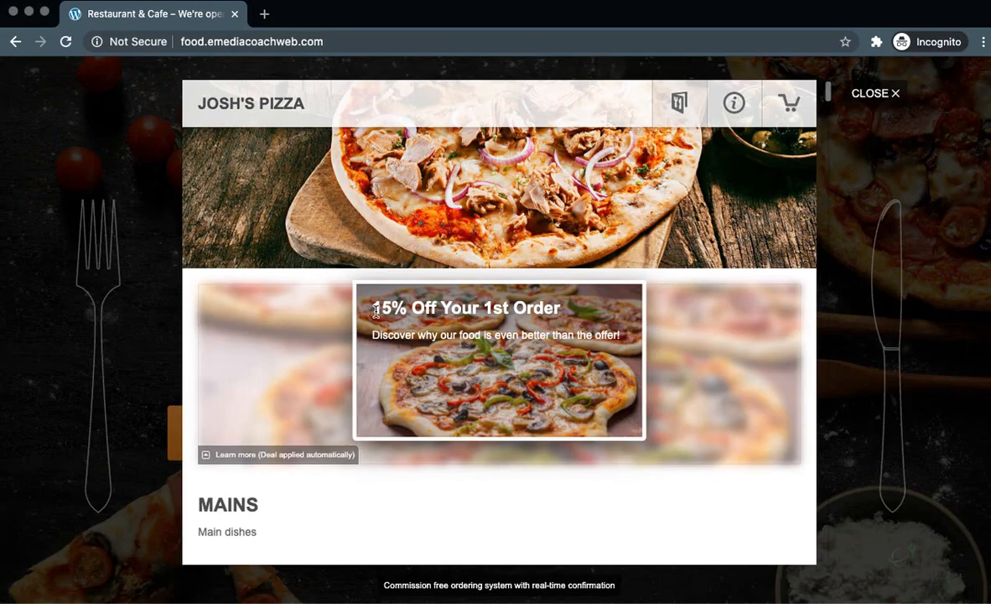
{"action": "scroll", "coordinate": [442, 327], "scroll_direction": "down", "scroll_amount": 3}
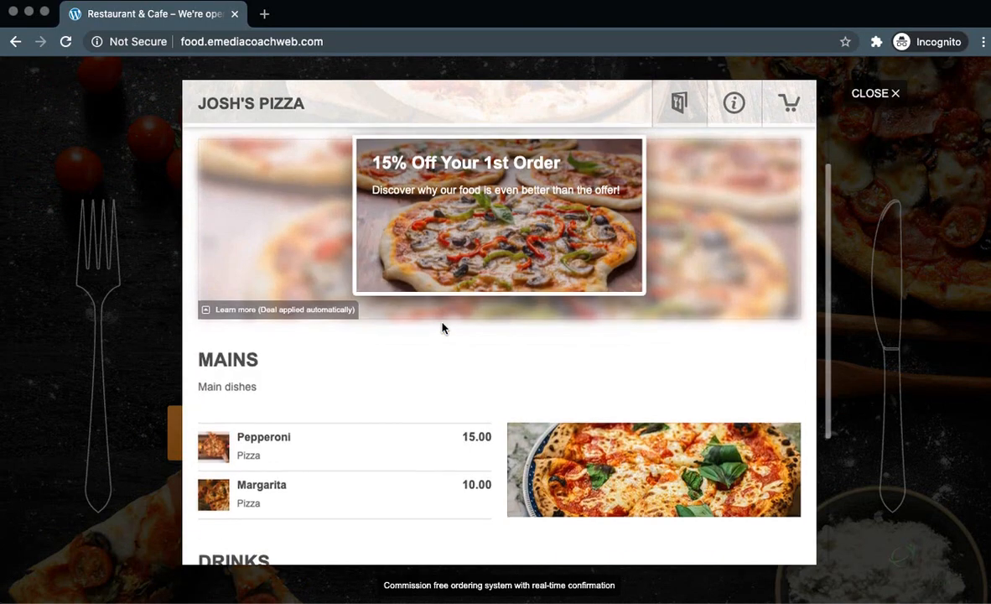
{"action": "left_click", "coordinate": [322, 442]}
{"action": "left_click", "coordinate": [556, 362]}
{"action": "left_click", "coordinate": [572, 388]}
{"action": "left_click", "coordinate": [573, 422]}
{"action": "left_click", "coordinate": [663, 510]}
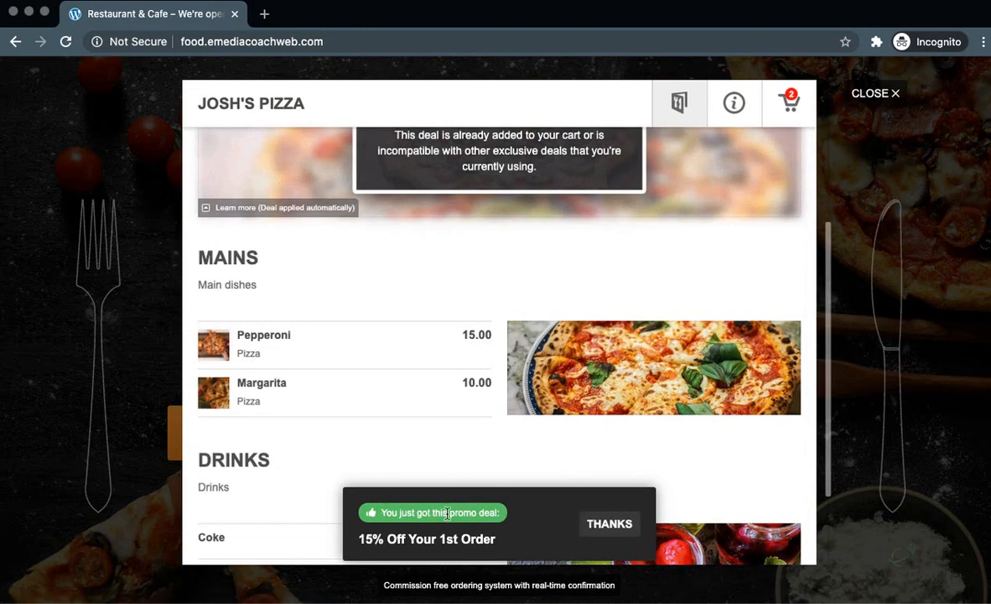
Check the cart's 15% first-order discount (−2.55, total £14.45), then return to the regular window
{"action": "left_click", "coordinate": [789, 102]}
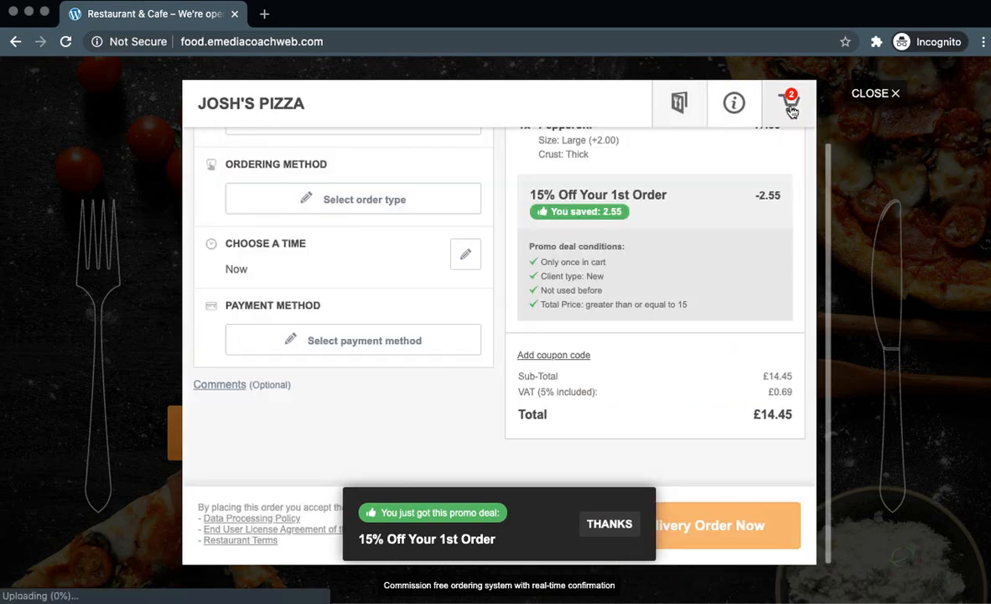
{"action": "scroll", "coordinate": [699, 246], "scroll_direction": "up", "scroll_amount": 2}
{"action": "scroll", "coordinate": [635, 232], "scroll_direction": "down", "scroll_amount": 2}
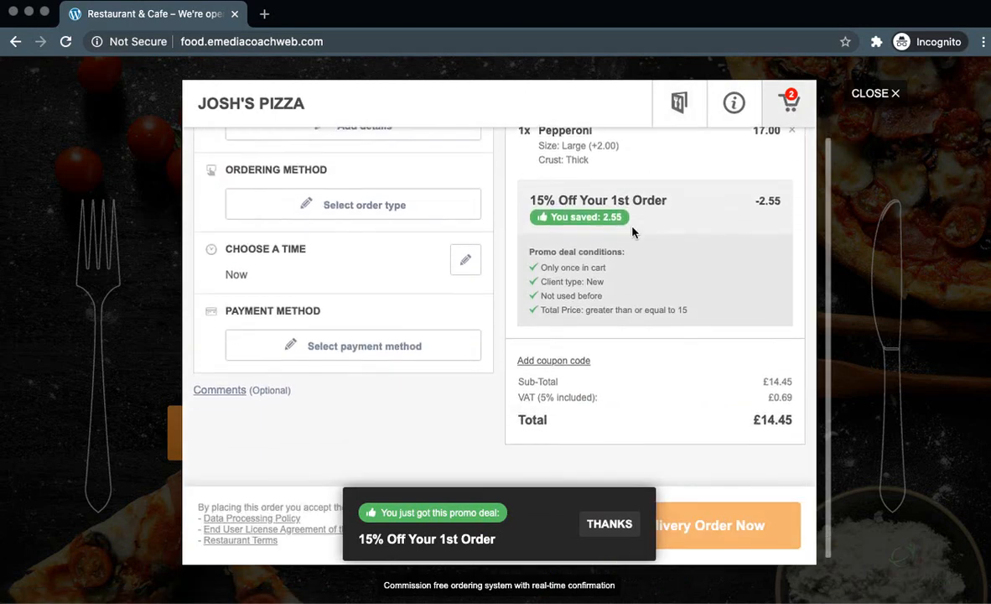
{"action": "scroll", "coordinate": [633, 232], "scroll_direction": "up", "scroll_amount": 1}
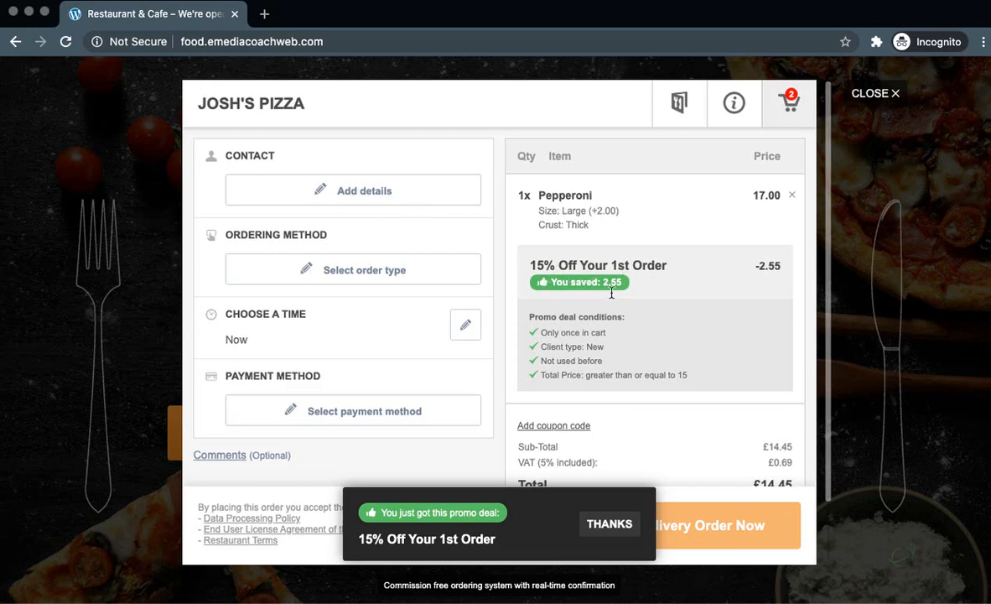
{"action": "scroll", "coordinate": [611, 294], "scroll_direction": "down", "scroll_amount": 1}
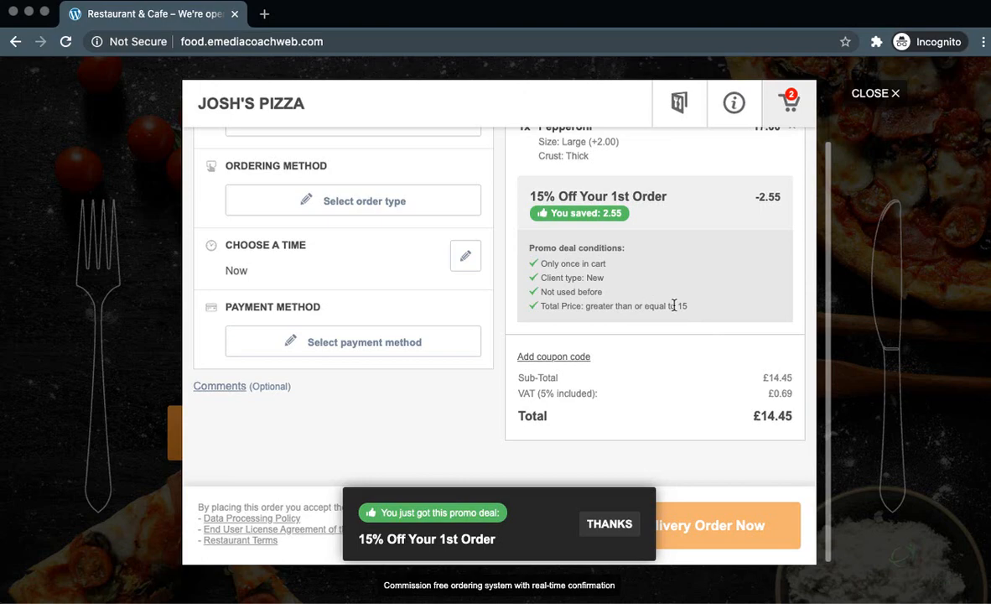
{"action": "key", "text": "super+grave"}
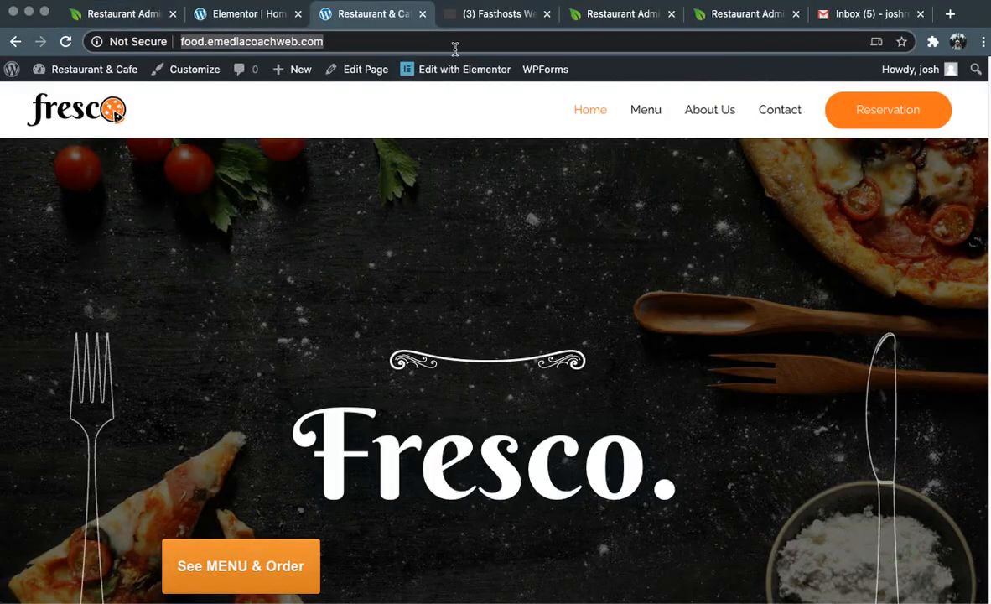
Work through the Advertise with flyers step, declining the online ordering flyer
{"action": "left_click", "coordinate": [620, 17]}
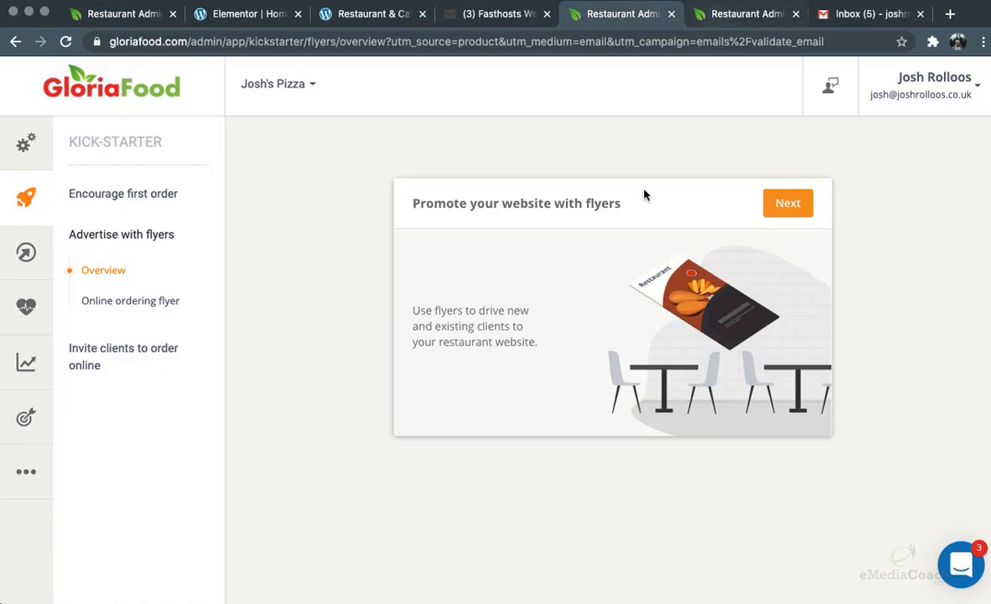
{"action": "left_click", "coordinate": [790, 205]}
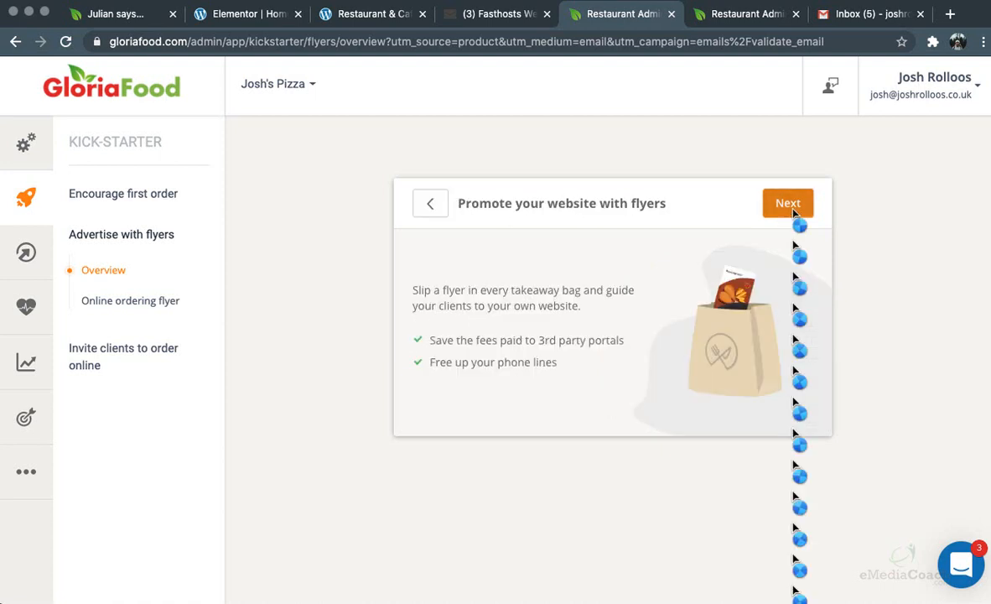
{"action": "left_click", "coordinate": [788, 206]}
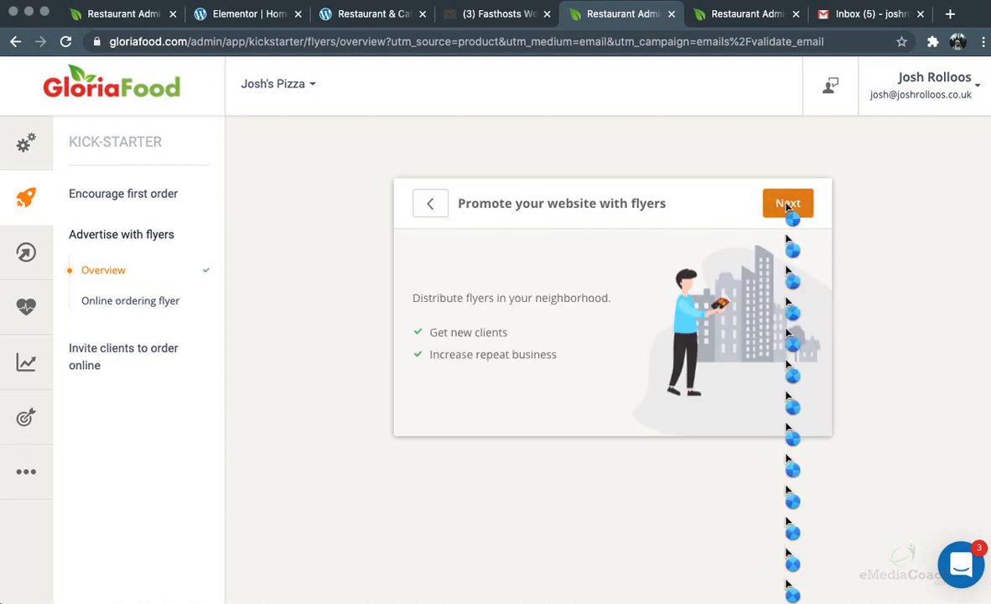
{"action": "left_click", "coordinate": [786, 206]}
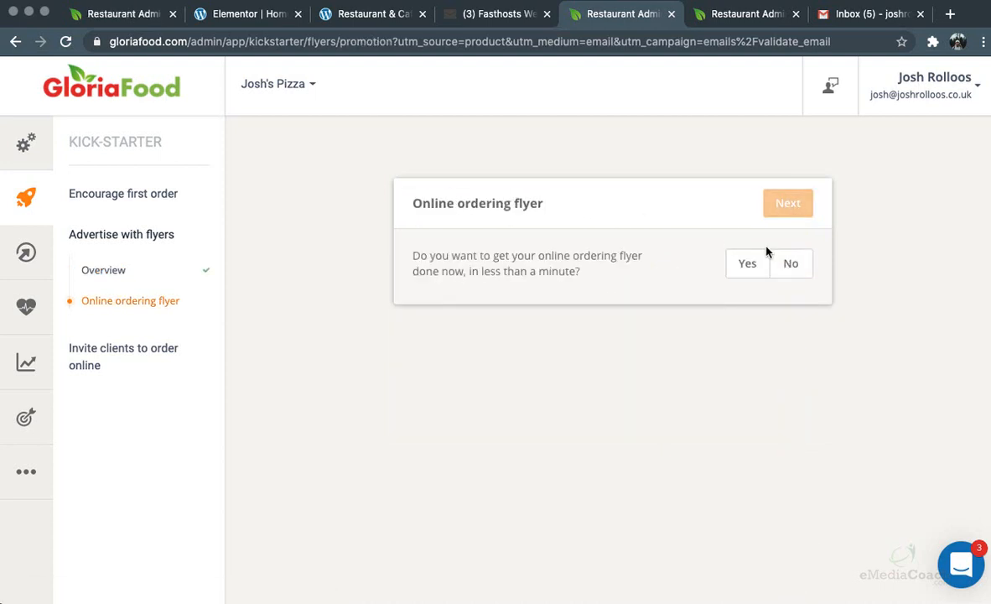
{"action": "left_click", "coordinate": [798, 267]}
Skip importing clients in Invite clients, and bring up the Setup name and address form
{"action": "left_click", "coordinate": [789, 200]}
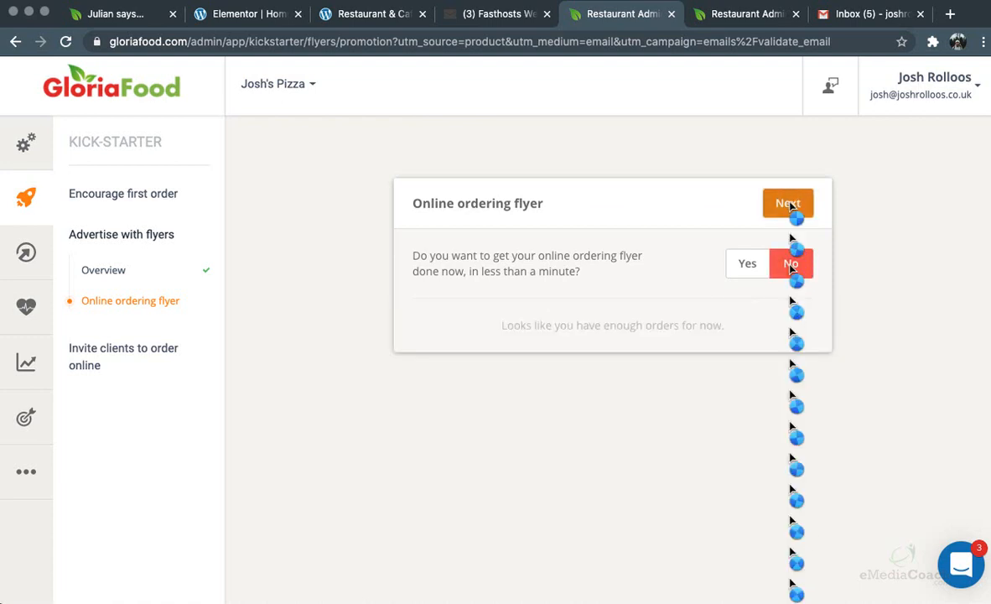
{"action": "left_click", "coordinate": [789, 204]}
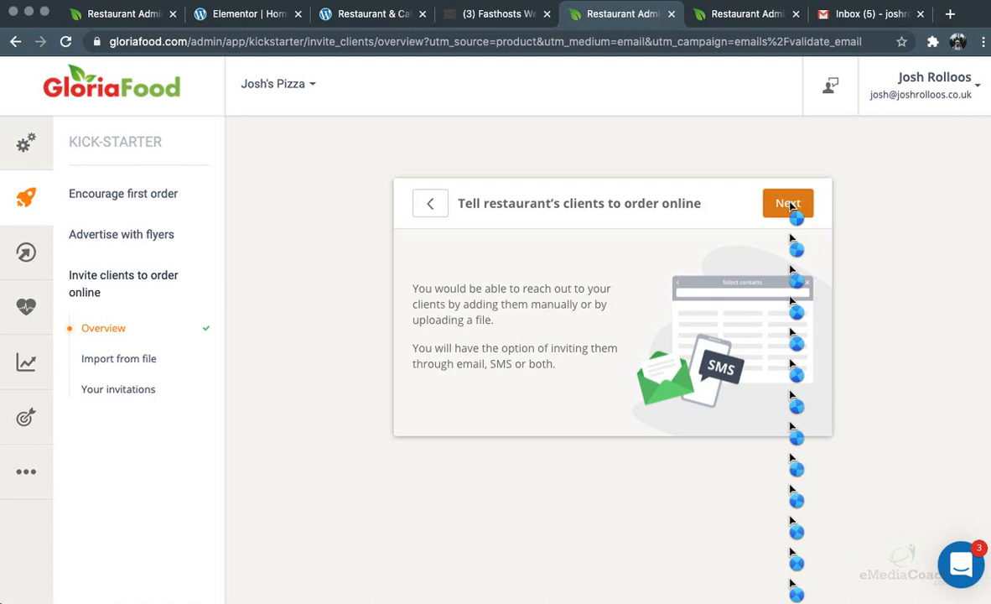
{"action": "left_click", "coordinate": [788, 204]}
{"action": "left_click", "coordinate": [821, 264]}
{"action": "left_click", "coordinate": [820, 203]}
{"action": "left_click", "coordinate": [32, 149]}
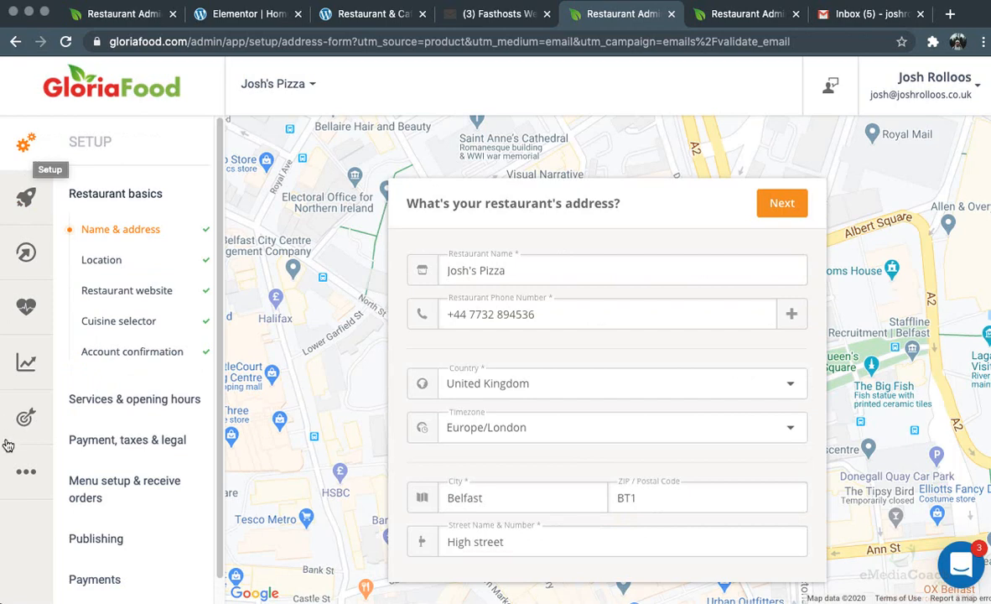
Tour the Printing Overview, Printers and Templates pages, confirming no printer is connected
{"action": "left_click", "coordinate": [26, 471]}
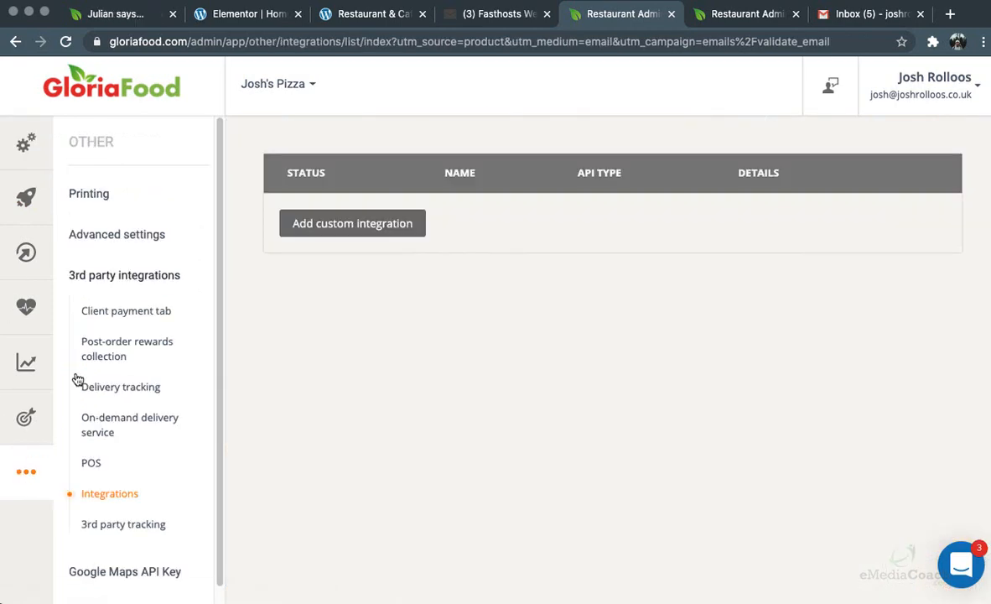
{"action": "left_click", "coordinate": [102, 196]}
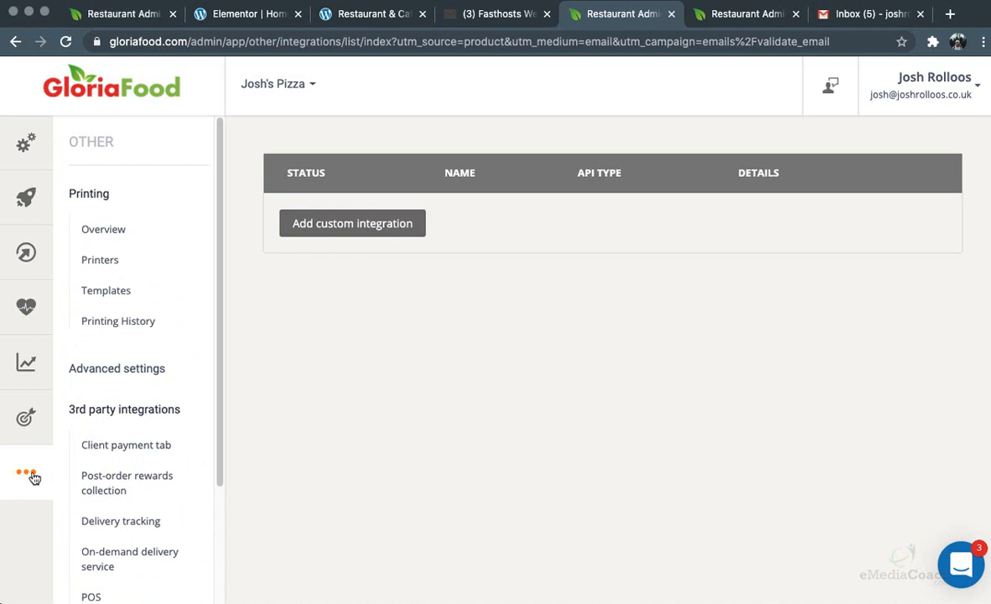
{"action": "left_click", "coordinate": [105, 229]}
{"action": "scroll", "coordinate": [641, 276], "scroll_direction": "down", "scroll_amount": 1}
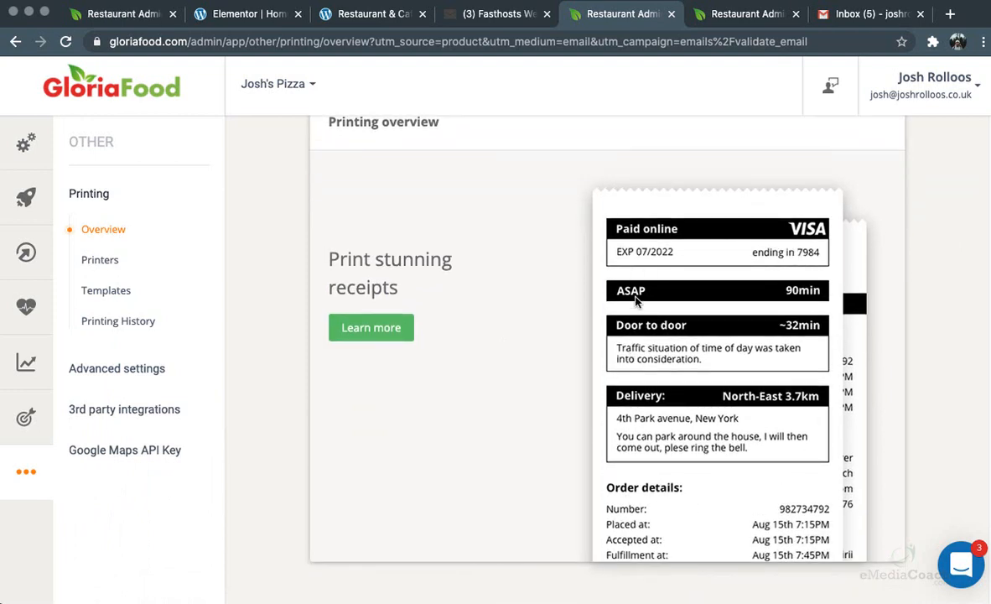
{"action": "left_click", "coordinate": [109, 260]}
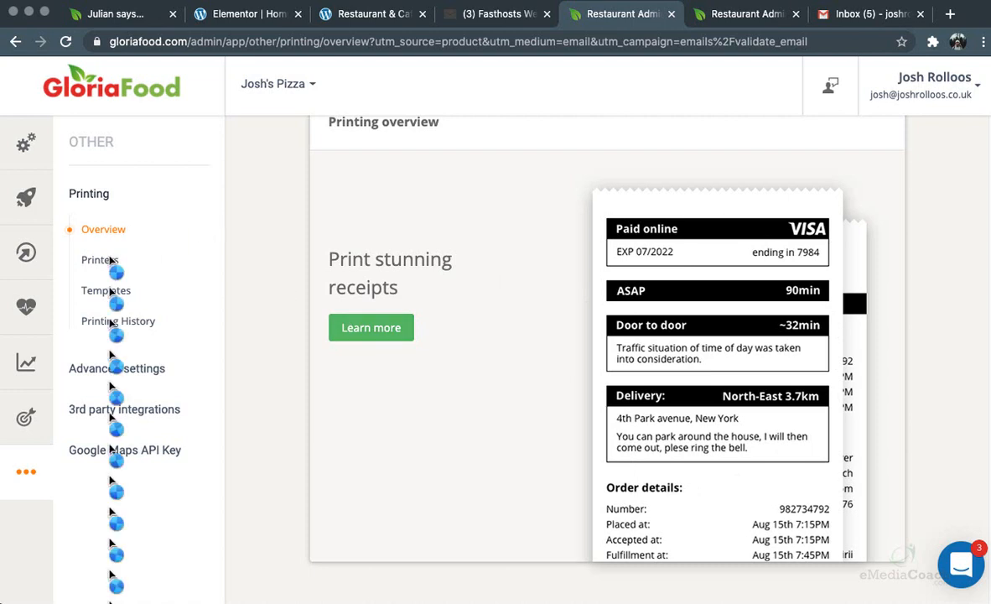
{"action": "left_click", "coordinate": [111, 291]}
{"action": "left_click", "coordinate": [102, 260]}
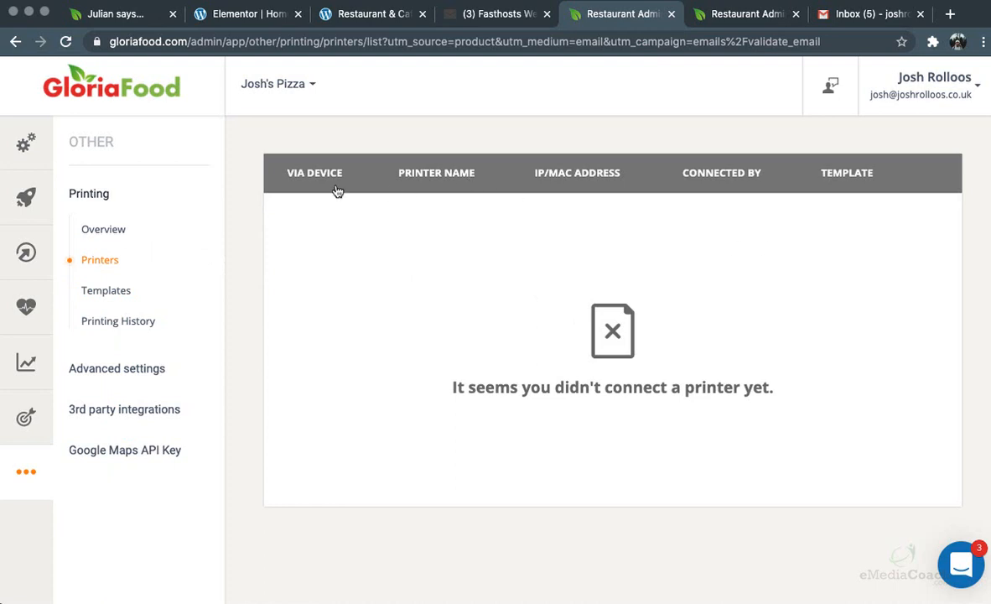
{"action": "left_click", "coordinate": [103, 234]}
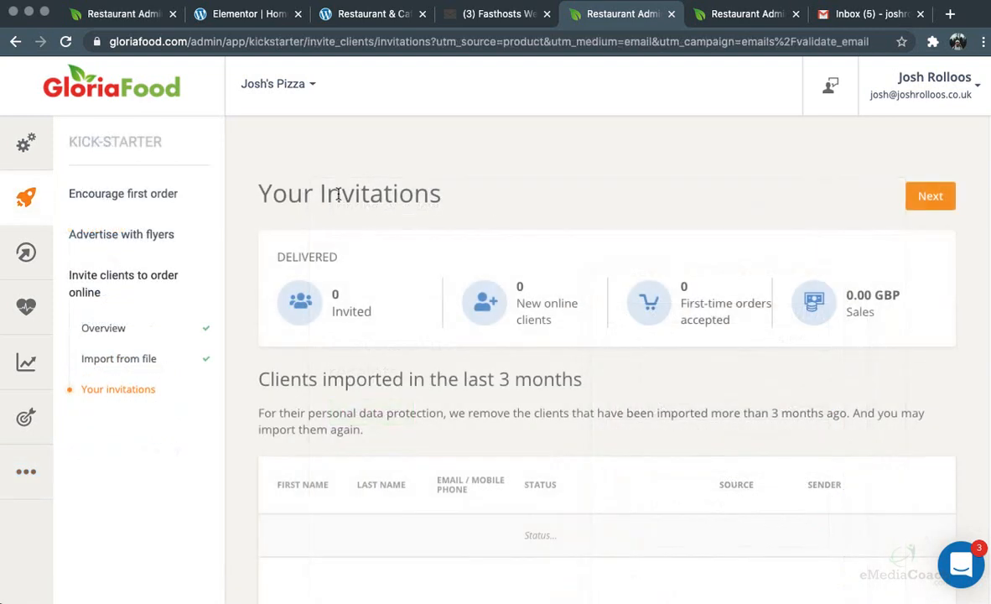
Visit Autopilot Selling and website health, then scroll the Reports overview showing zero orders and sales
{"action": "left_click", "coordinate": [26, 251]}
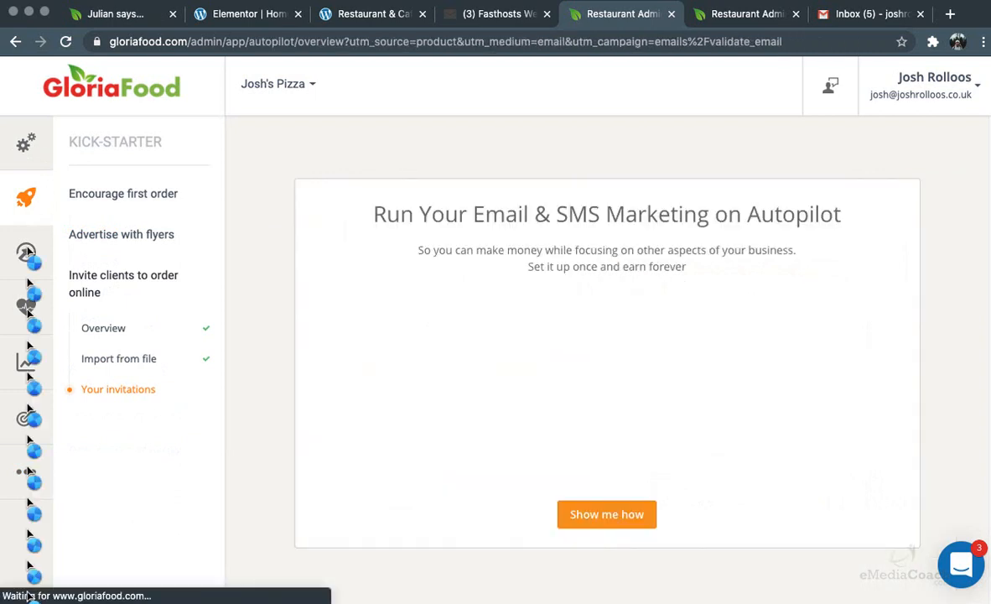
{"action": "left_click", "coordinate": [26, 305]}
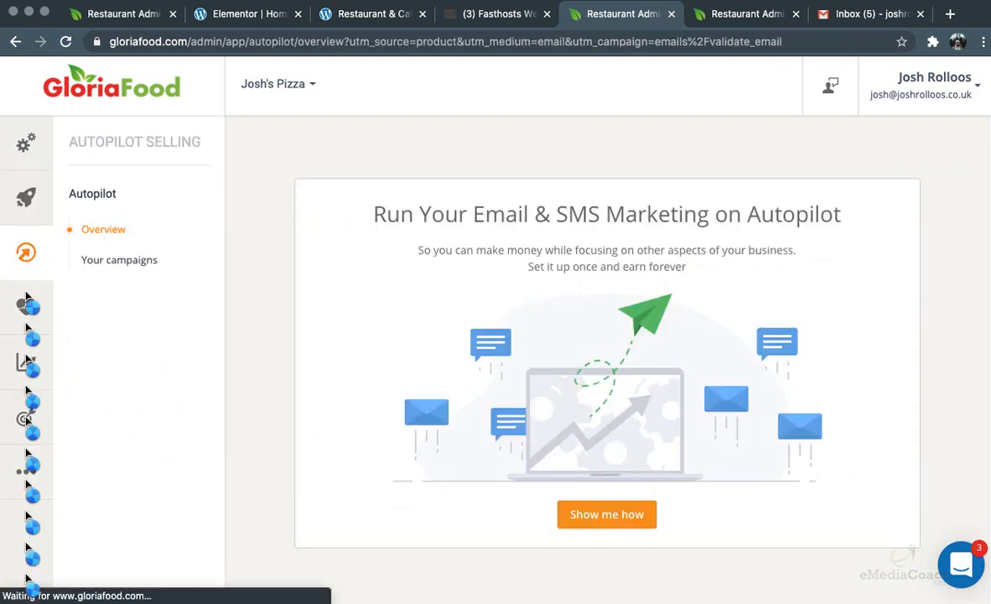
{"action": "left_click", "coordinate": [26, 363]}
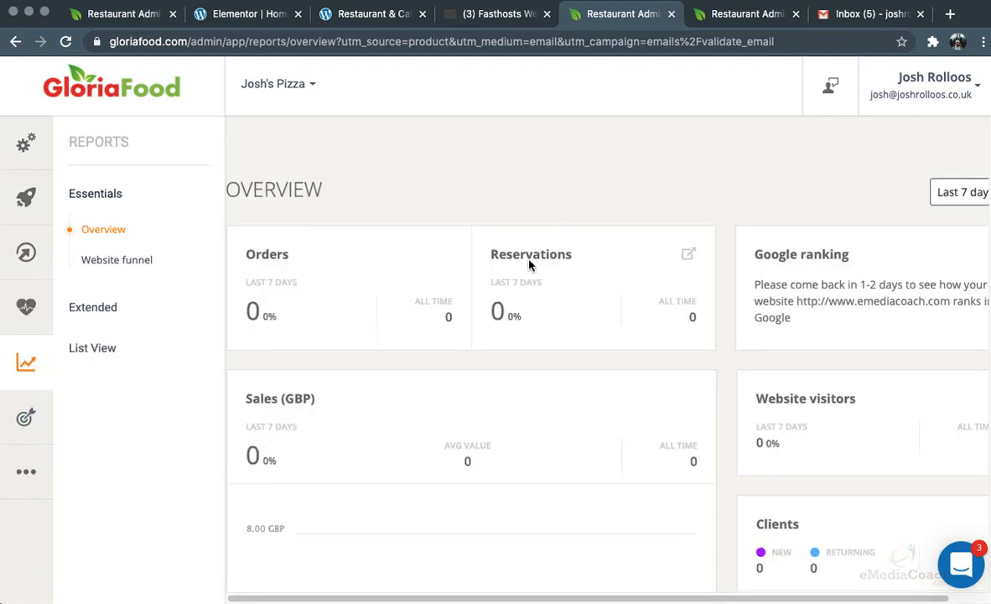
{"action": "scroll", "coordinate": [563, 290], "scroll_direction": "down", "scroll_amount": 5}
{"action": "scroll", "coordinate": [563, 290], "scroll_direction": "up", "scroll_amount": 5}
{"action": "left_click", "coordinate": [960, 562]}
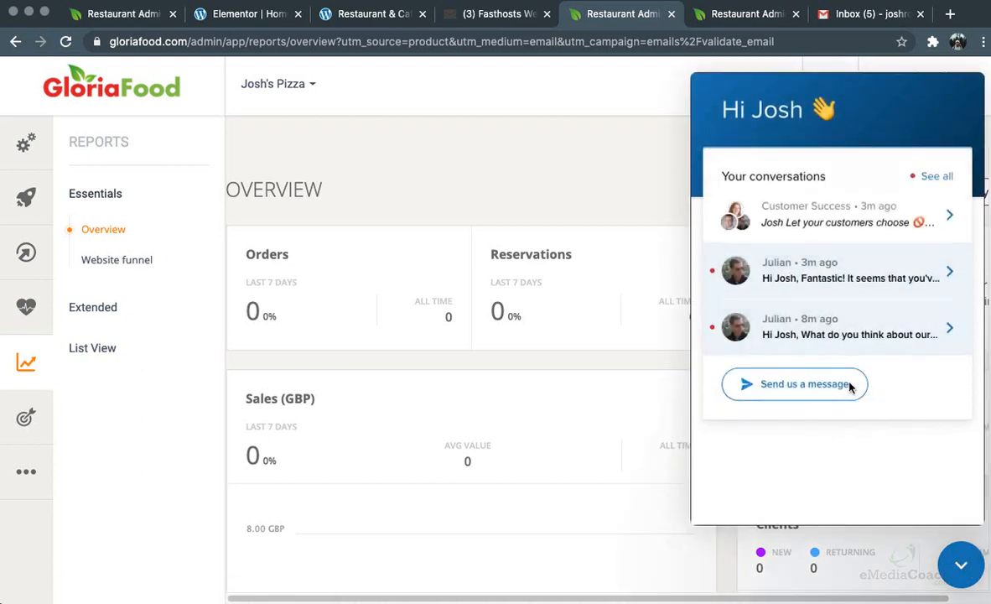
{"action": "left_click", "coordinate": [805, 383]}
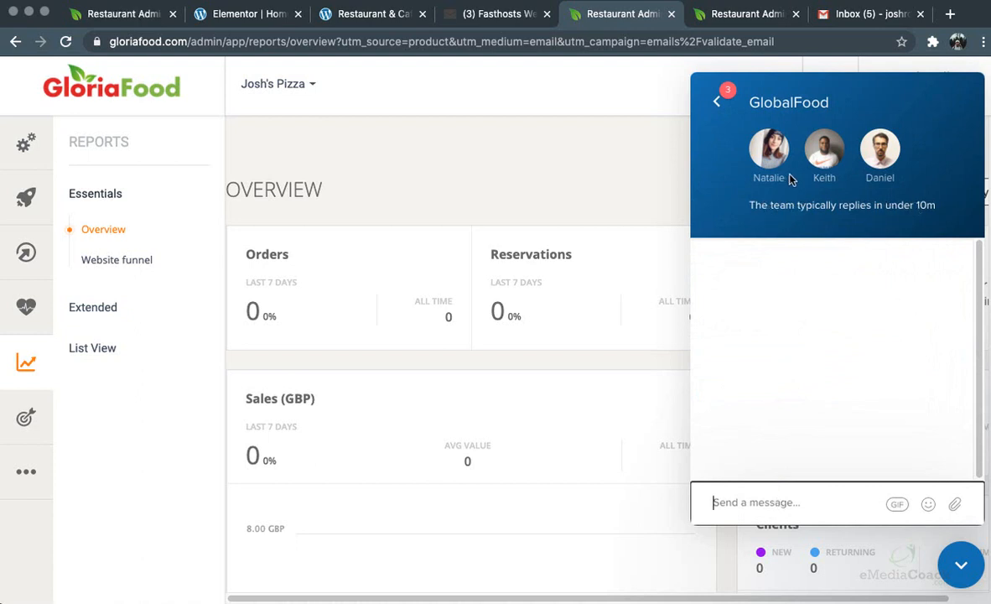
{"action": "left_click", "coordinate": [717, 102]}
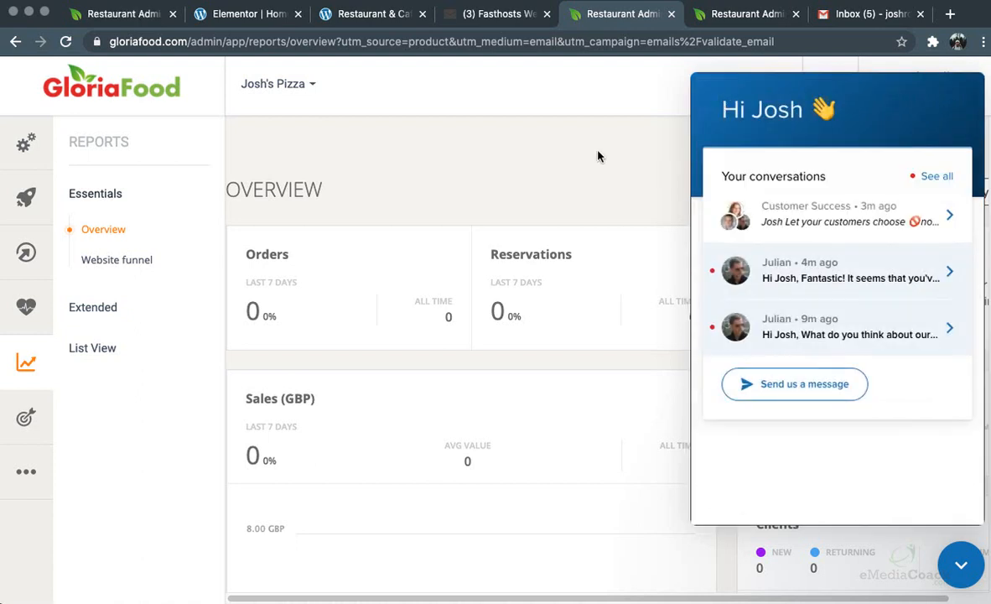
{"action": "left_click", "coordinate": [962, 567]}
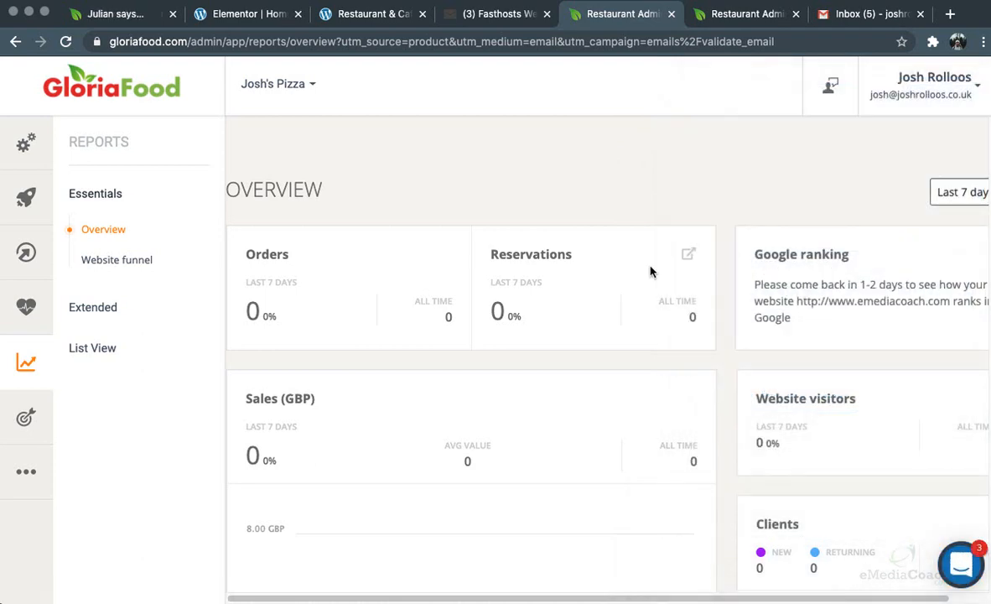